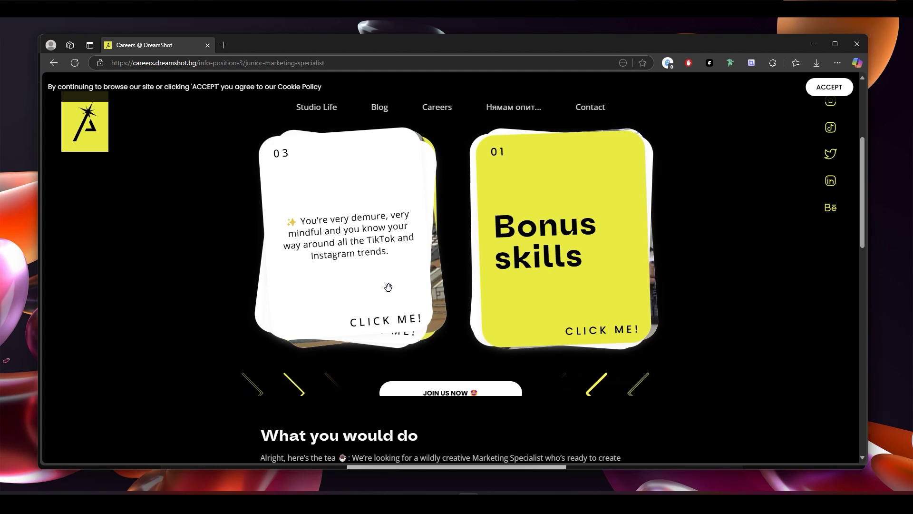
- Flip through the remaining cards of the Must haves stack until its title card is back on top
{"action": "left_click", "coordinate": [388, 287]}
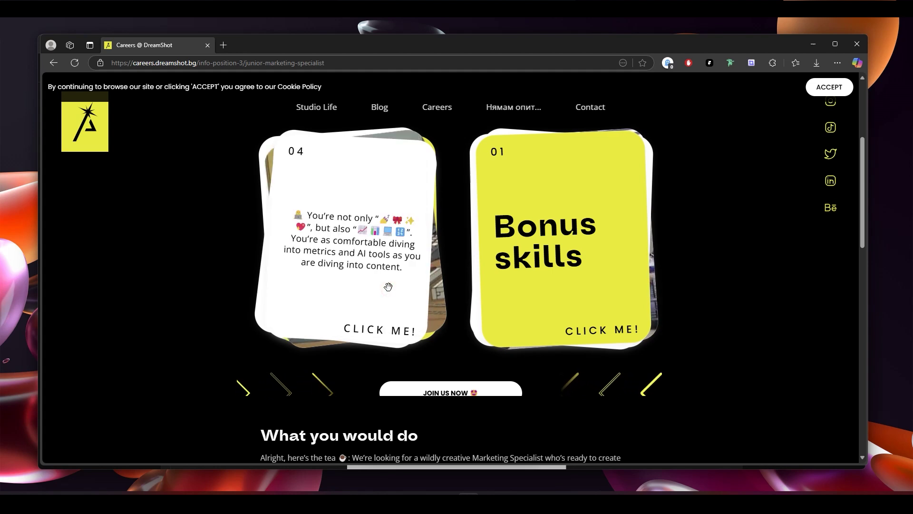
{"action": "left_click", "coordinate": [382, 305]}
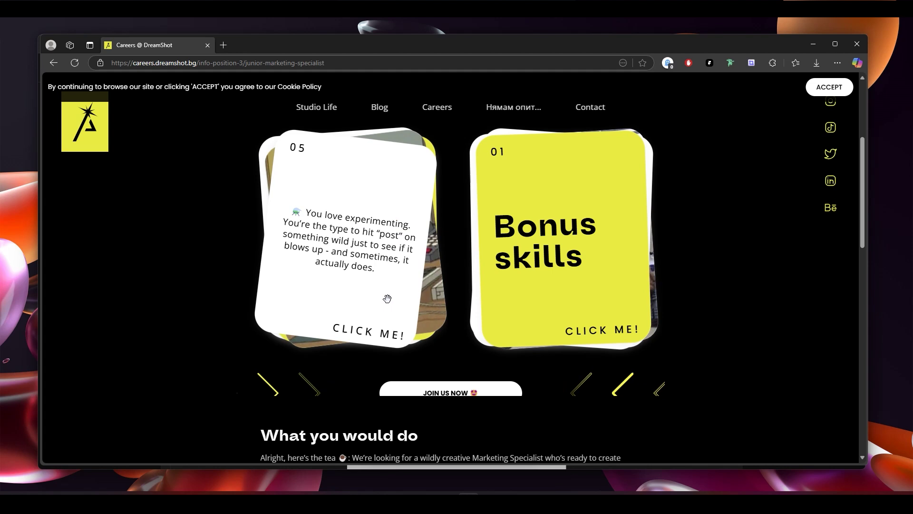
{"action": "left_click", "coordinate": [387, 298]}
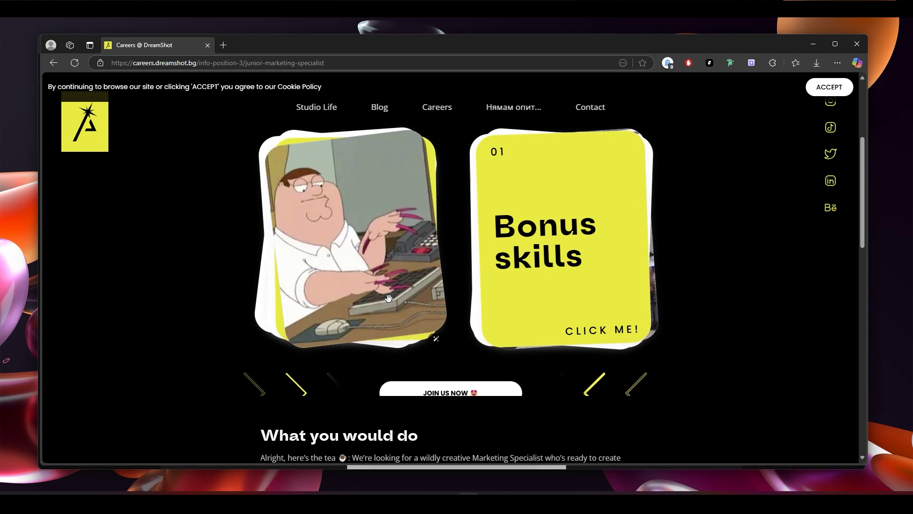
{"action": "left_click", "coordinate": [384, 244]}
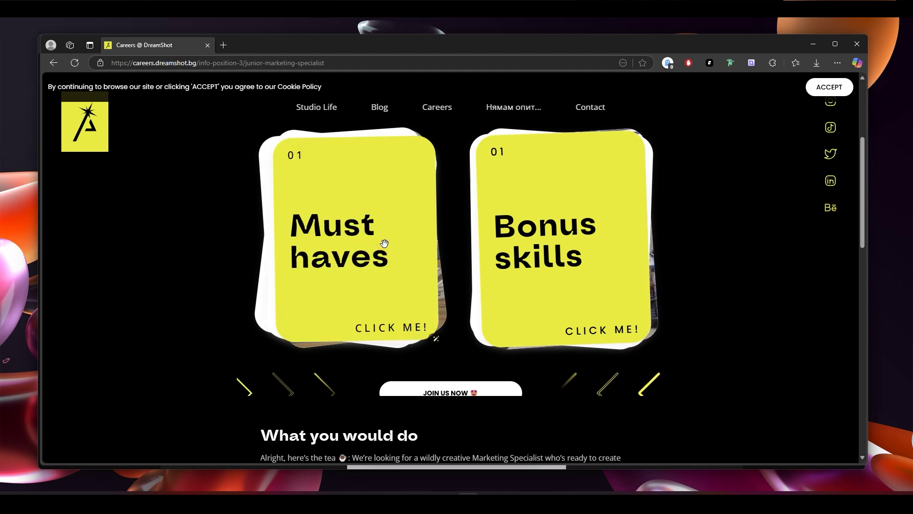
- Flip through the whole Bonus skills card stack until its title card is back on top
{"action": "left_click", "coordinate": [554, 275]}
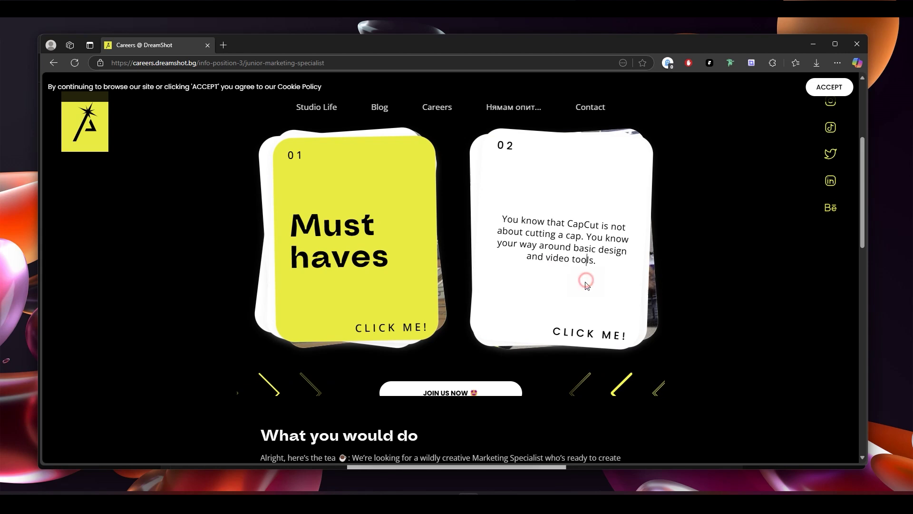
{"action": "left_click", "coordinate": [586, 282]}
{"action": "left_click", "coordinate": [541, 282]}
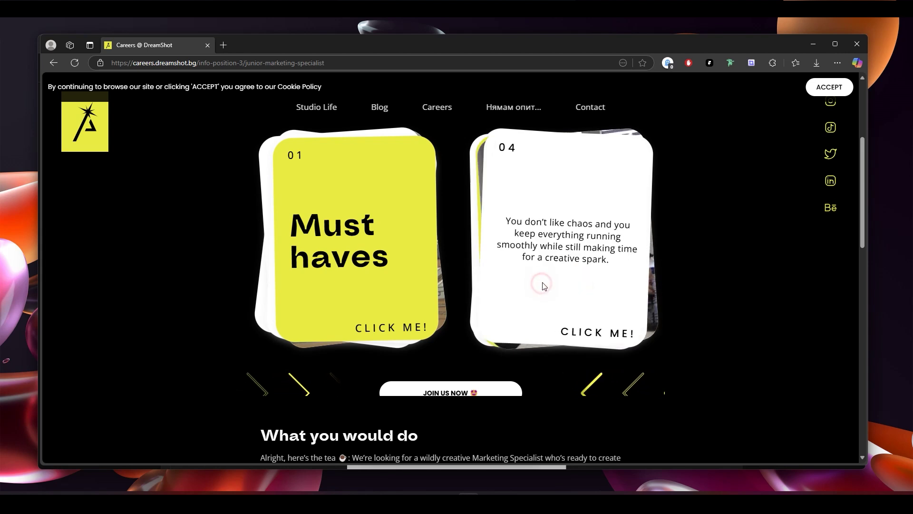
{"action": "left_click", "coordinate": [550, 284]}
{"action": "left_click", "coordinate": [550, 284]}
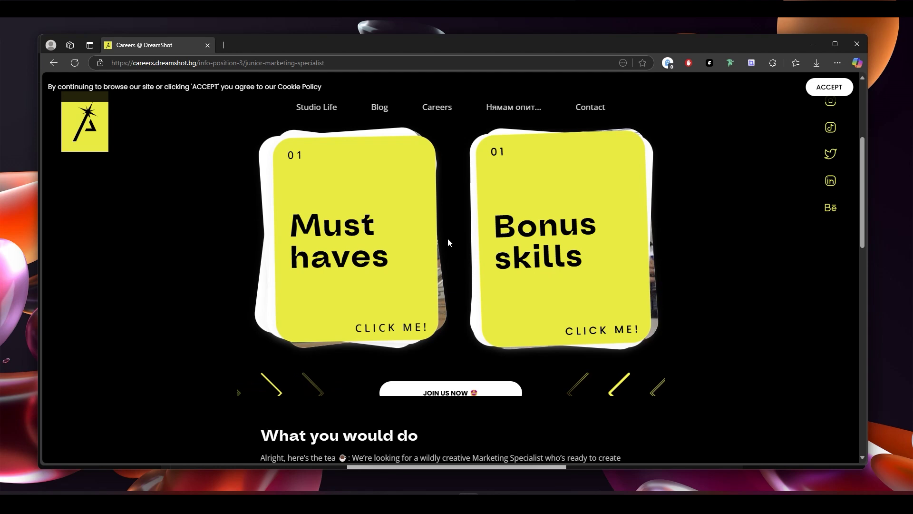
- Review the Must haves stack again, advancing one card at a time from its title card
{"action": "scroll", "coordinate": [453, 255], "scroll_direction": "up", "scroll_amount": 1}
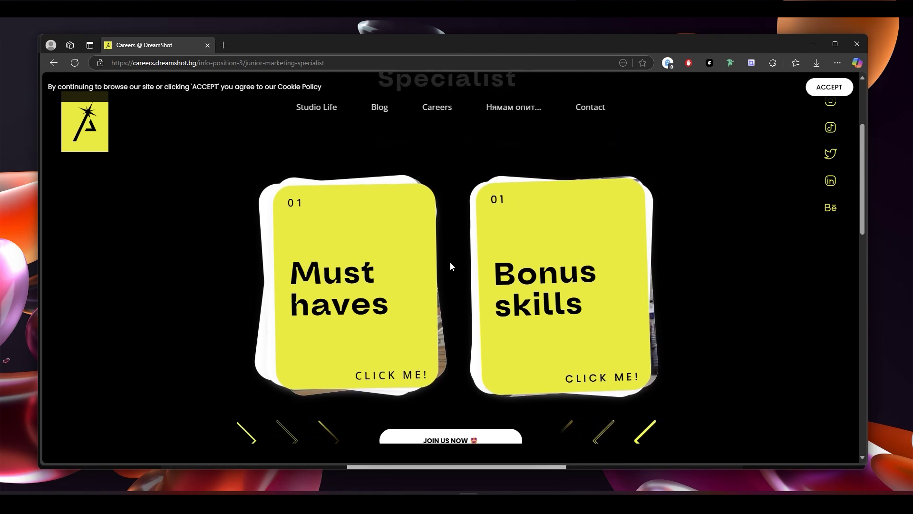
{"action": "scroll", "coordinate": [451, 262], "scroll_direction": "up", "scroll_amount": 3}
{"action": "scroll", "coordinate": [451, 261], "scroll_direction": "down", "scroll_amount": 3}
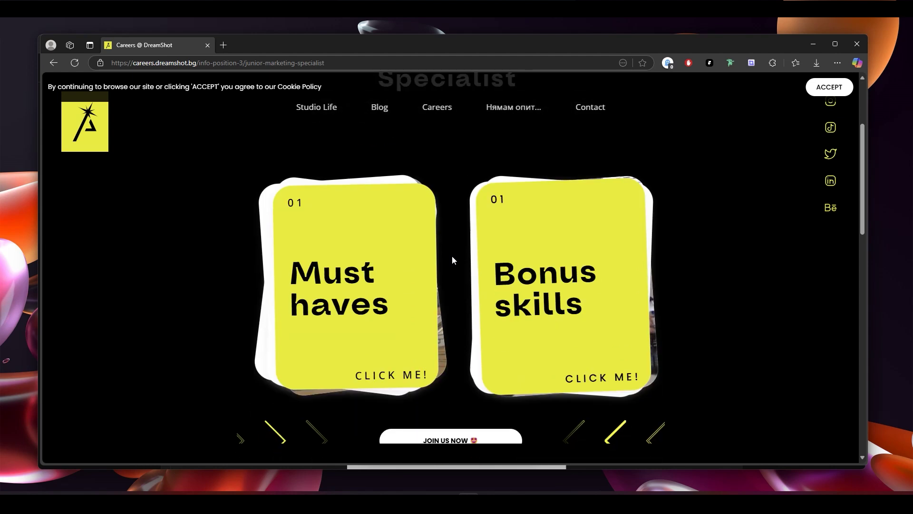
{"action": "left_click", "coordinate": [388, 314]}
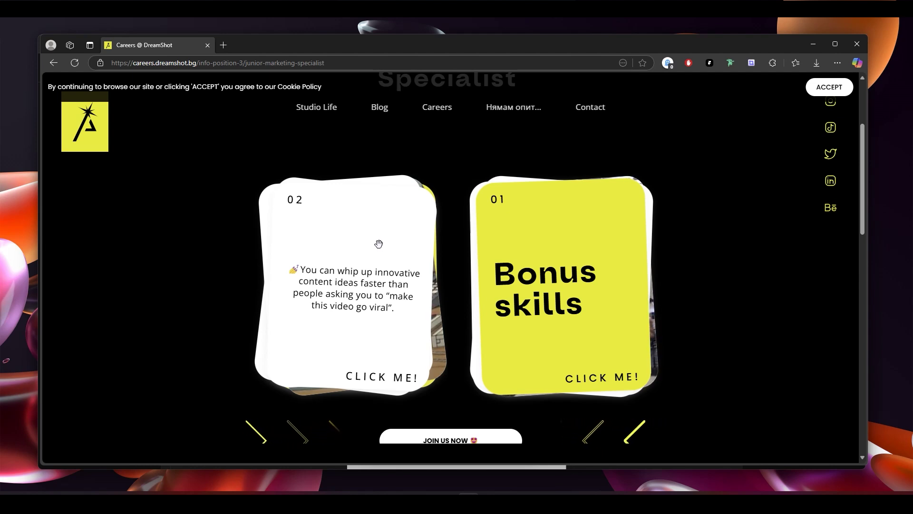
{"action": "left_click", "coordinate": [382, 245]}
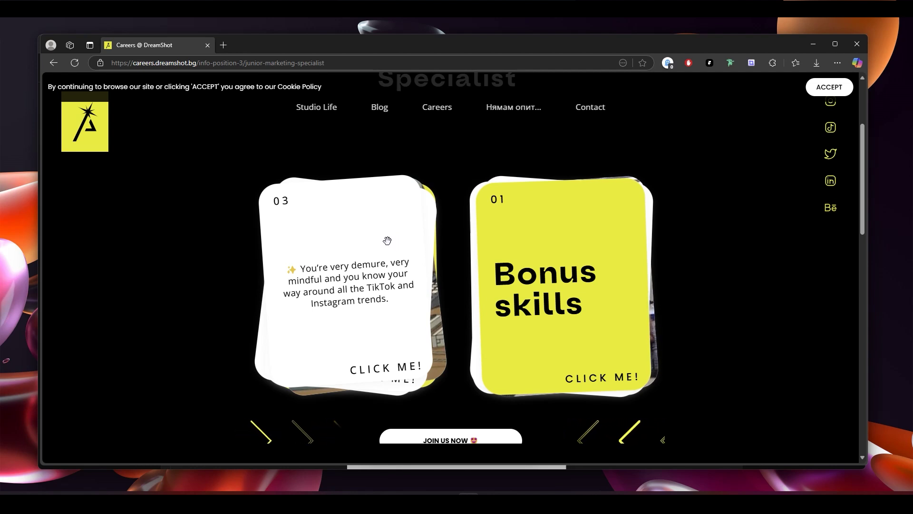
{"action": "left_click", "coordinate": [378, 232]}
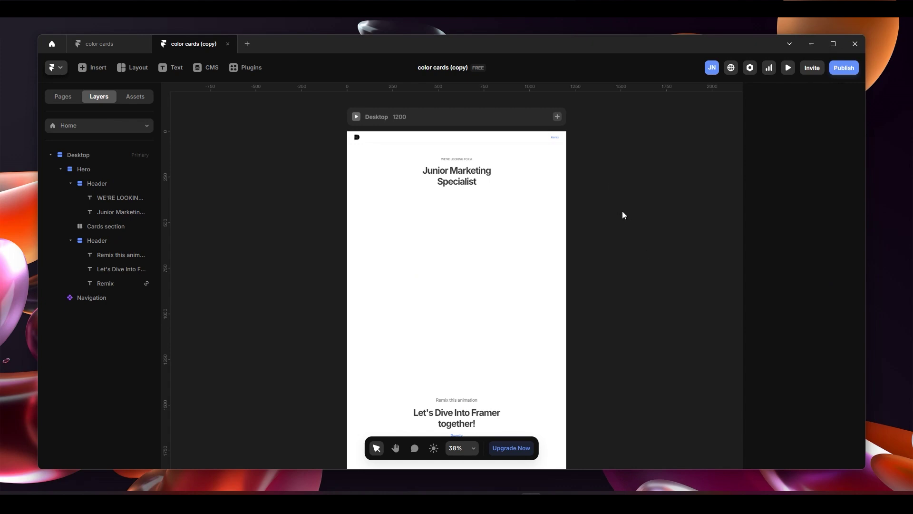
- In Framer's color cards (copy) project, inspect the page's upper Header stack and the Desktop breakpoint
{"action": "left_click", "coordinate": [536, 175]}
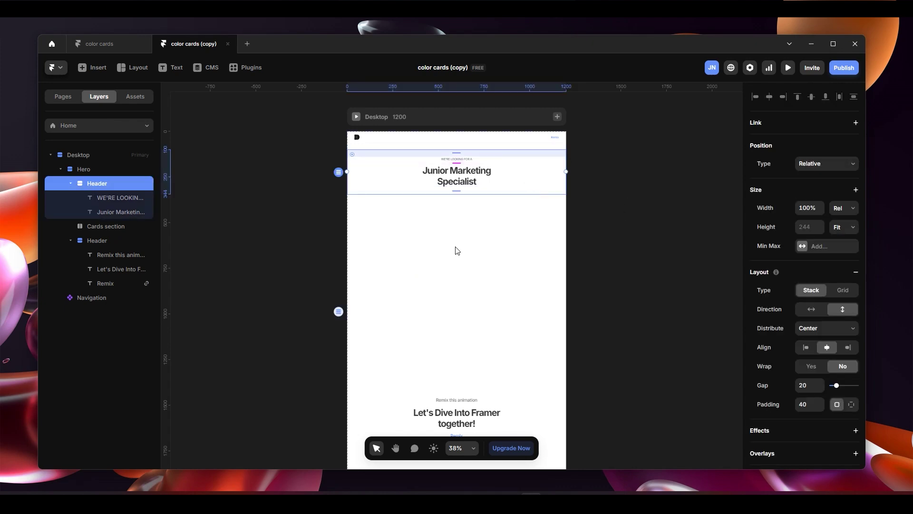
{"action": "scroll", "coordinate": [457, 251], "scroll_direction": "down", "scroll_amount": 2}
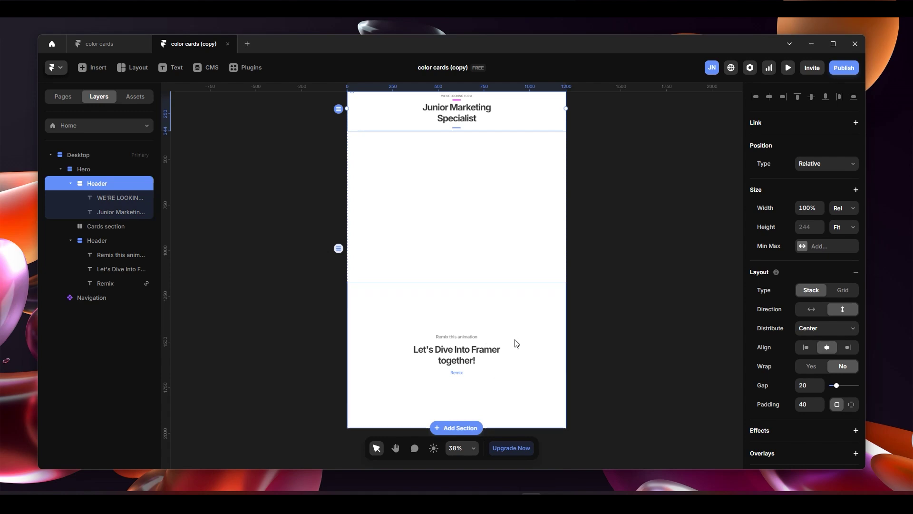
{"action": "scroll", "coordinate": [523, 304], "scroll_direction": "up", "scroll_amount": 2}
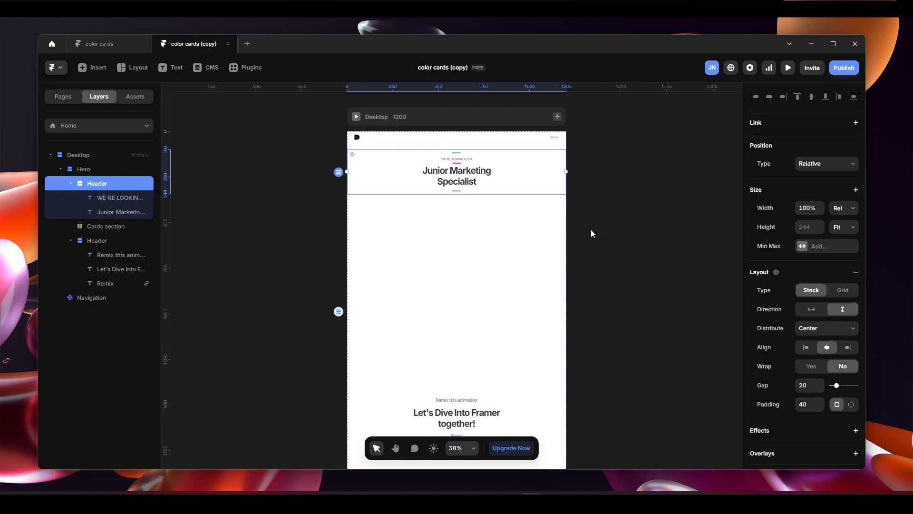
{"action": "left_click", "coordinate": [429, 117]}
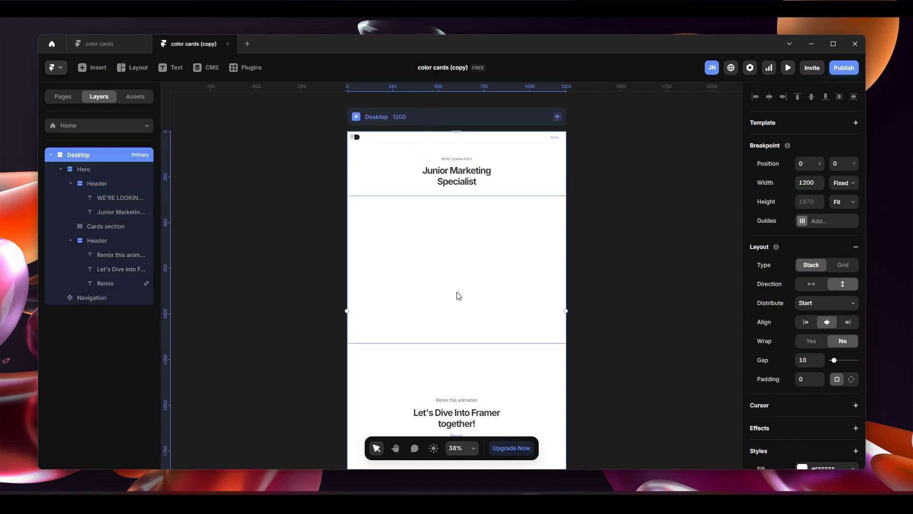
{"action": "scroll", "coordinate": [458, 296], "scroll_direction": "down", "scroll_amount": 1}
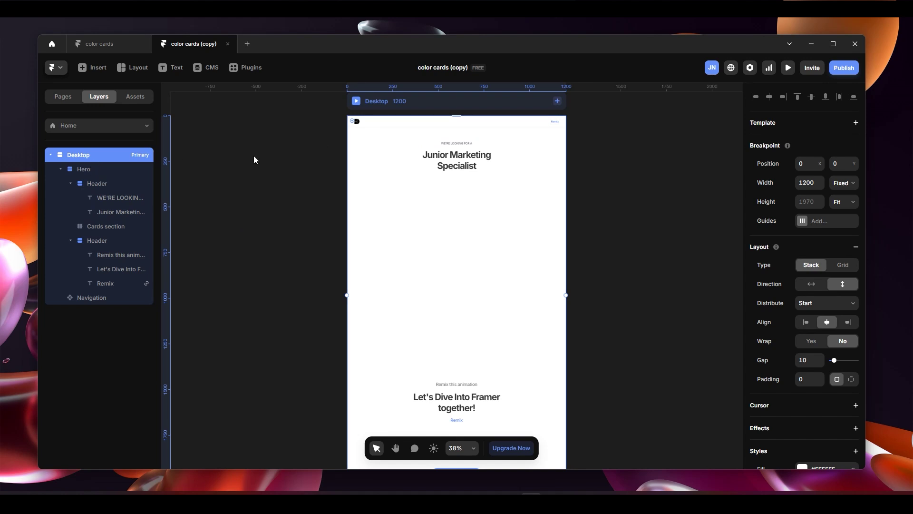
- Examine the layout settings of the Hero stack, its upper Header and the empty Cards section
{"action": "left_click", "coordinate": [117, 171]}
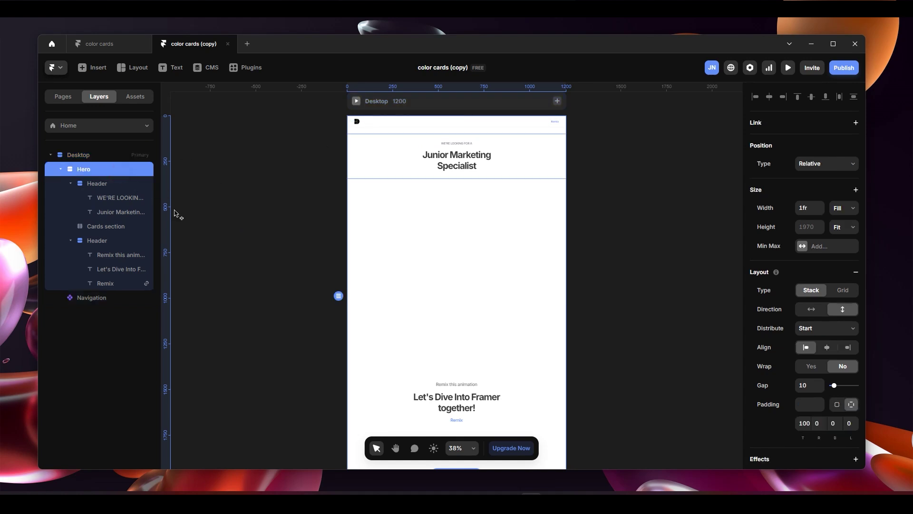
{"action": "scroll", "coordinate": [447, 211], "scroll_direction": "down", "scroll_amount": 1}
{"action": "scroll", "coordinate": [447, 211], "scroll_direction": "down", "scroll_amount": 3}
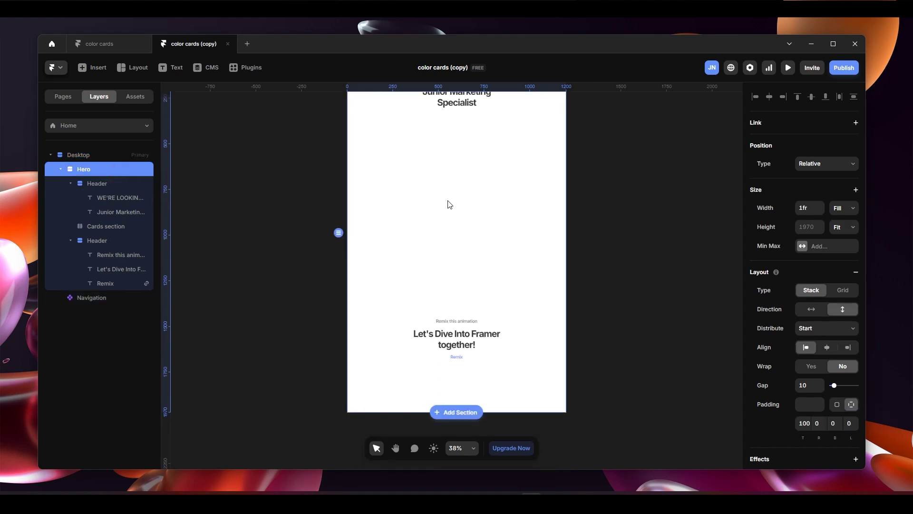
{"action": "scroll", "coordinate": [449, 201], "scroll_direction": "up", "scroll_amount": 4}
{"action": "scroll", "coordinate": [461, 355], "scroll_direction": "down", "scroll_amount": 3}
{"action": "scroll", "coordinate": [466, 177], "scroll_direction": "up", "scroll_amount": 2}
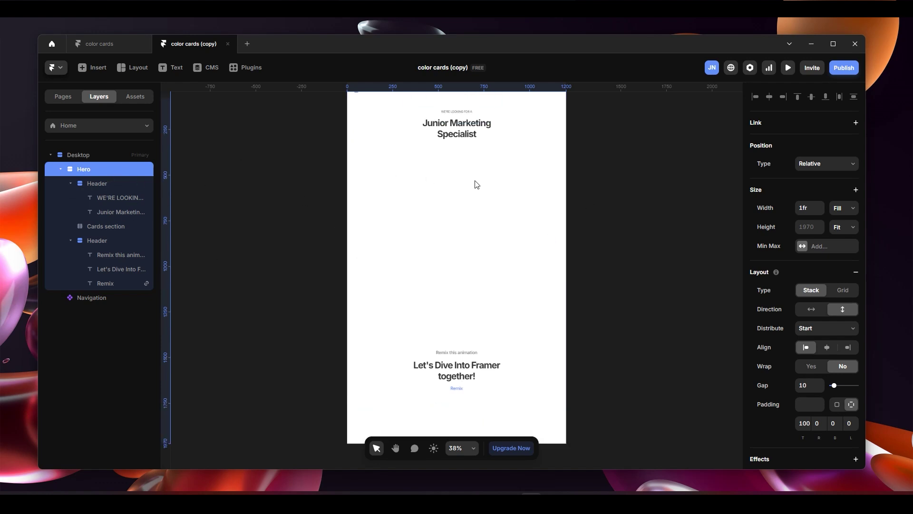
{"action": "scroll", "coordinate": [365, 136], "scroll_direction": "up", "scroll_amount": 2}
{"action": "scroll", "coordinate": [522, 358], "scroll_direction": "down", "scroll_amount": 2}
{"action": "left_click", "coordinate": [105, 185]}
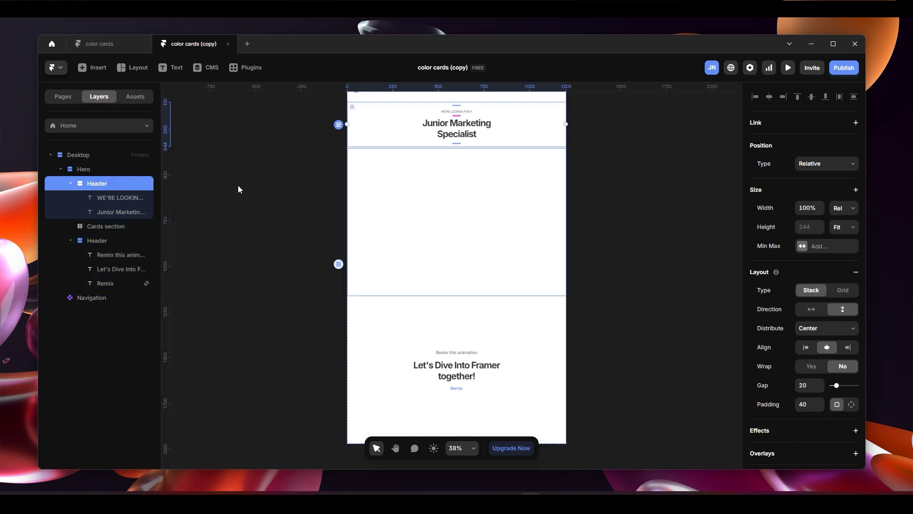
{"action": "left_click", "coordinate": [102, 227]}
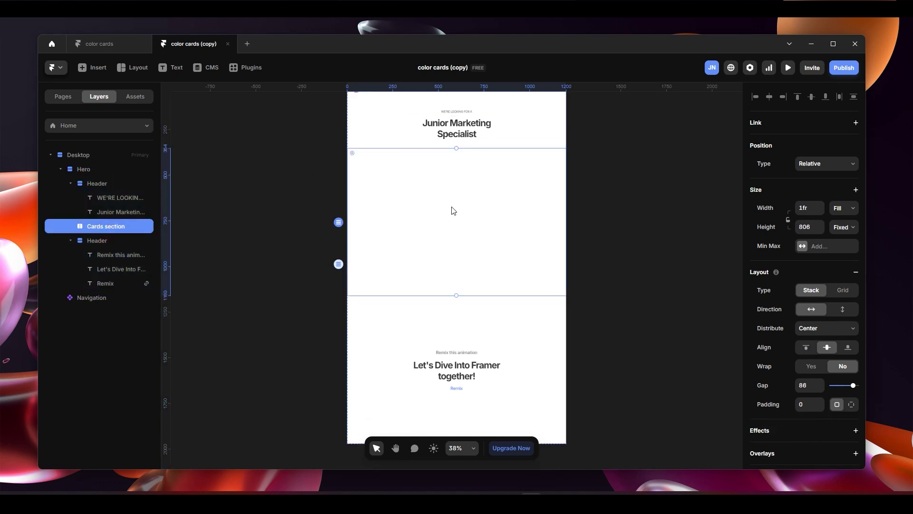
- Rename the second Header layer, below the Cards section, as footer
{"action": "left_click", "coordinate": [102, 240]}
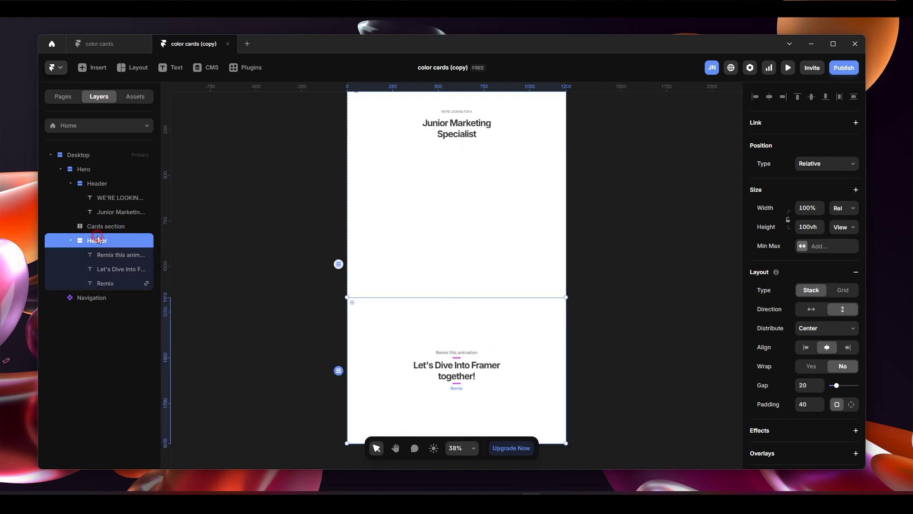
{"action": "double_click", "coordinate": [100, 239]}
{"action": "type", "text": "fo"}
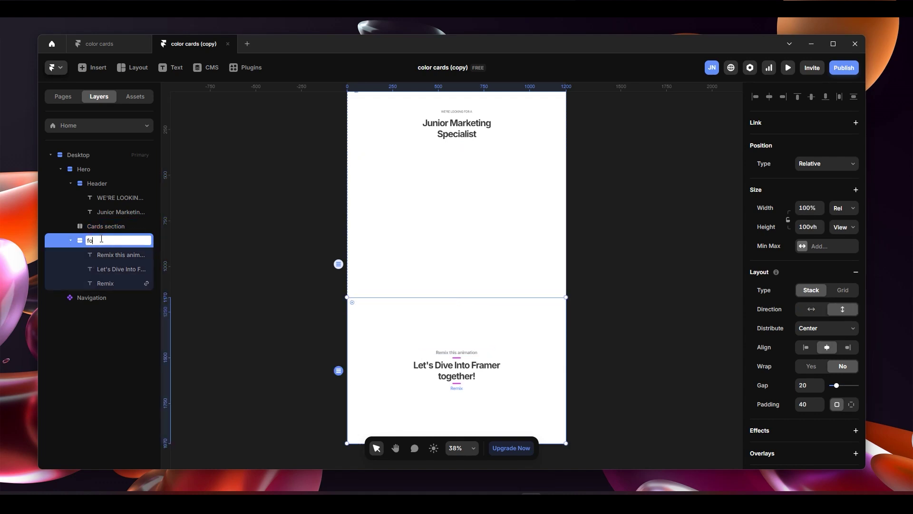
{"action": "left_click", "coordinate": [391, 209]}
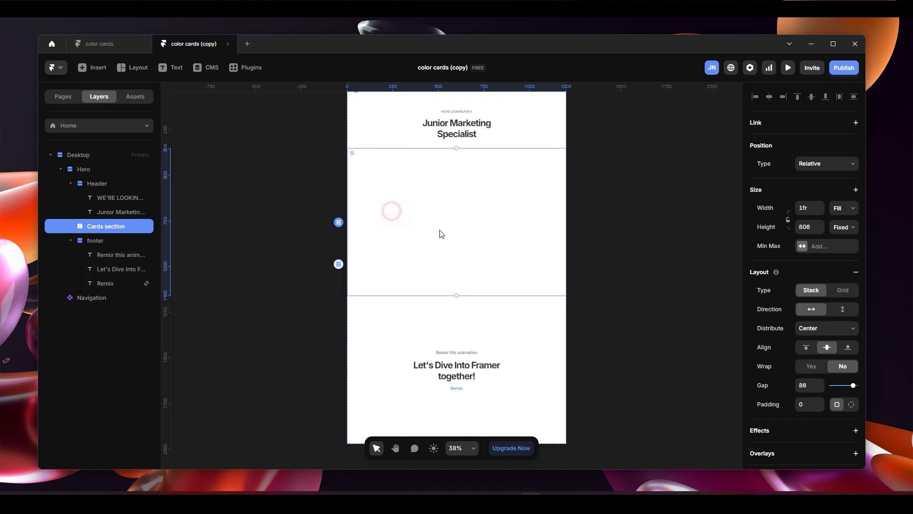
- Draw a frame about 265 wide and 319 high inside the empty Cards section
{"action": "scroll", "coordinate": [438, 232], "scroll_direction": "up", "scroll_amount": 5}
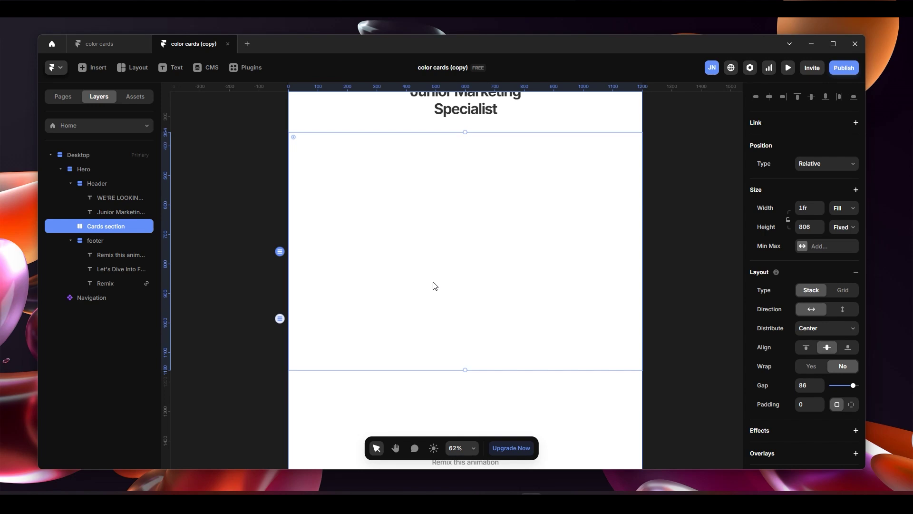
{"action": "scroll", "coordinate": [434, 286], "scroll_direction": "up", "scroll_amount": 2}
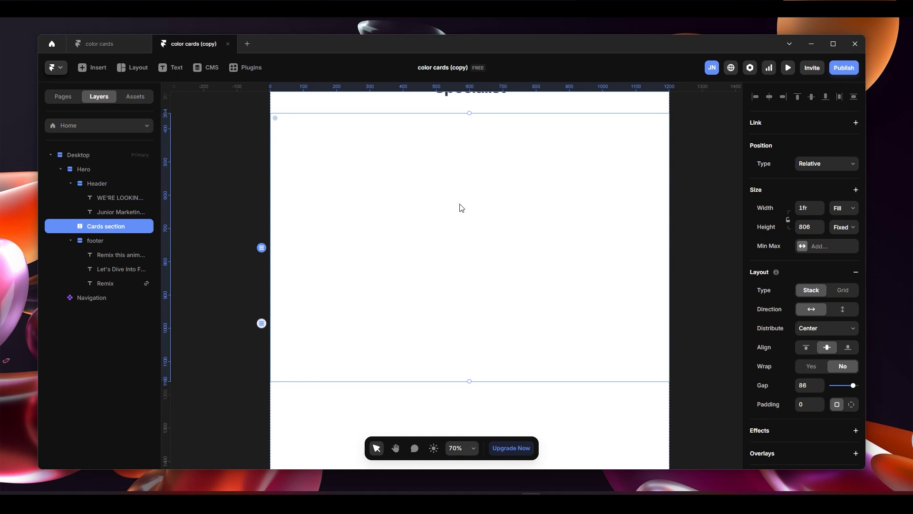
{"action": "key", "text": "f"}
{"action": "left_click_drag", "start_coordinate": [398, 172], "coordinate": [490, 279]}
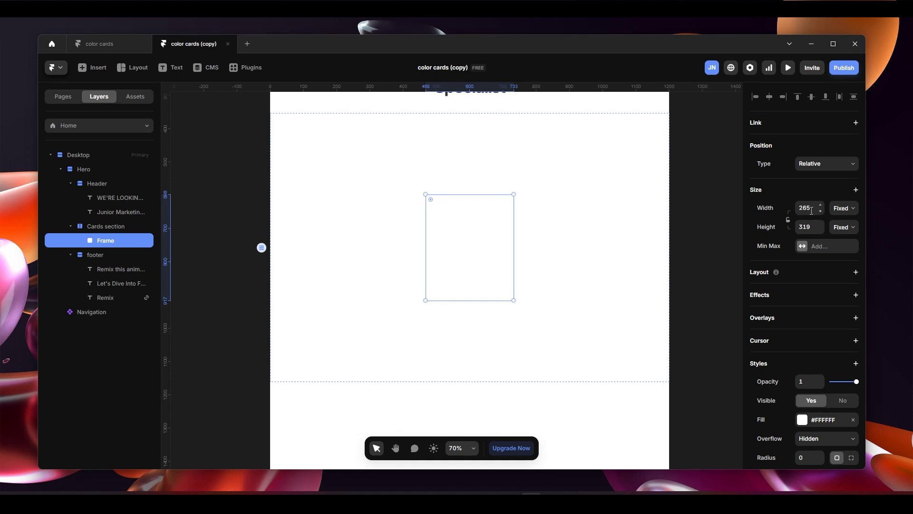
- Set the height of the new frame in the Cards section to 320
{"action": "left_click", "coordinate": [813, 228]}
{"action": "type", "text": "320"}
{"action": "key", "text": "Return"}
{"action": "left_click", "coordinate": [674, 210]}
- Change the fill of the frame in the Cards section to grey #8A8A8A
{"action": "left_click", "coordinate": [441, 238]}
{"action": "scroll", "coordinate": [816, 349], "scroll_direction": "down", "scroll_amount": 3}
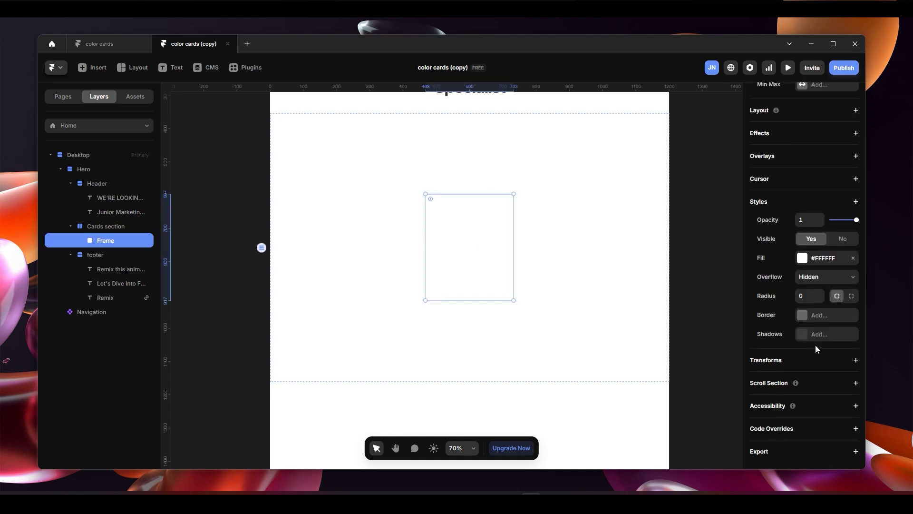
{"action": "left_click", "coordinate": [802, 258]}
{"action": "left_click", "coordinate": [645, 301]}
{"action": "left_click_drag", "start_coordinate": [646, 303], "coordinate": [613, 319]}
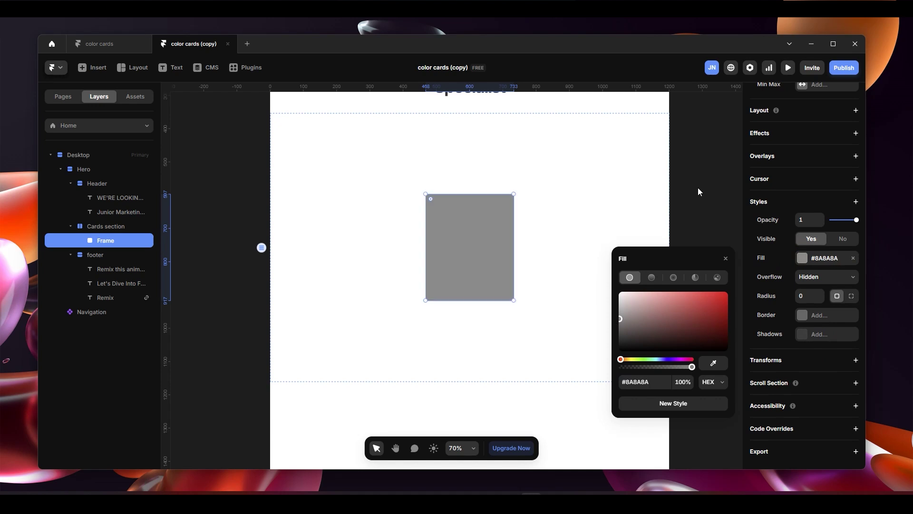
{"action": "left_click", "coordinate": [699, 192]}
{"action": "left_click", "coordinate": [481, 232]}
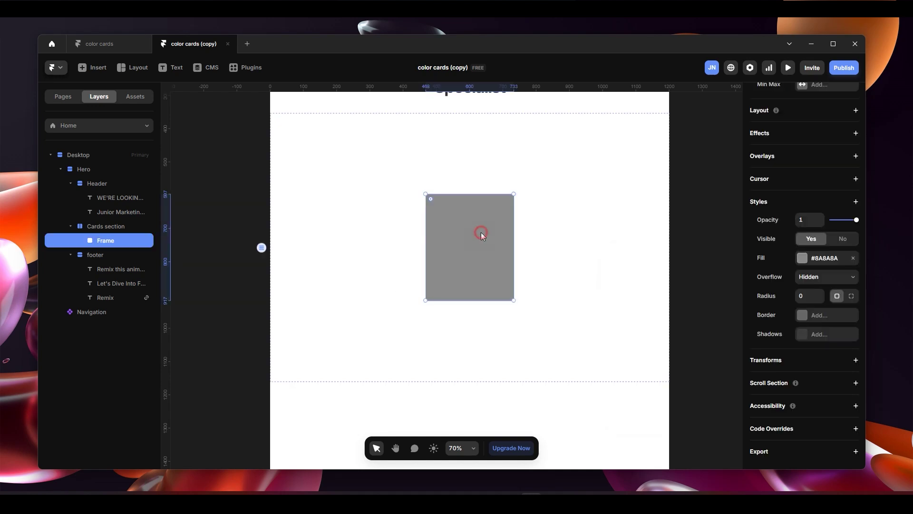
- Rename the grey frame's layer as Cards container
{"action": "double_click", "coordinate": [119, 241]}
{"action": "type", "text": "Cards"}
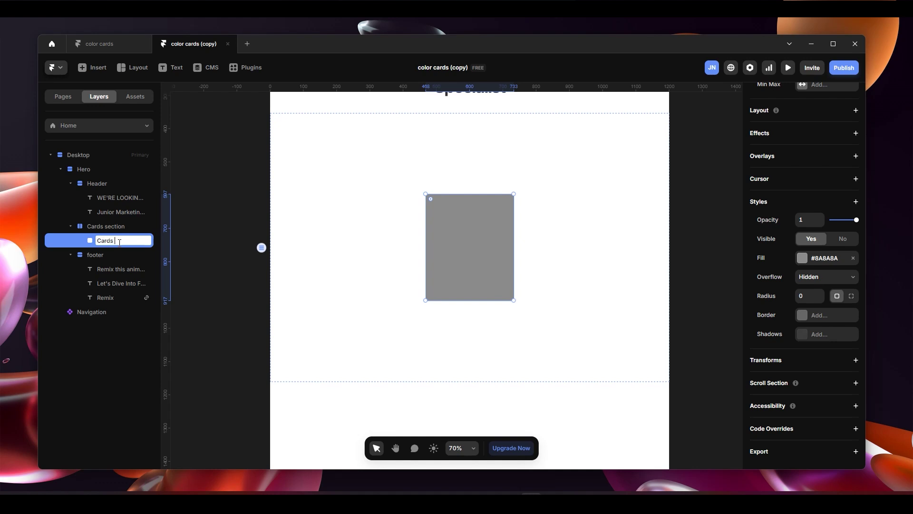
{"action": "key", "text": "Return"}
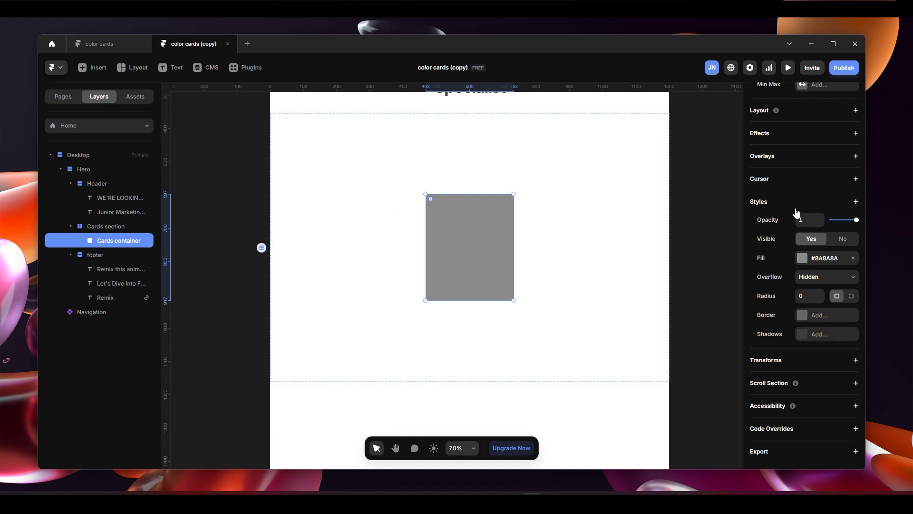
- Lock the width-to-height ratio of the Cards container
{"action": "scroll", "coordinate": [797, 212], "scroll_direction": "up", "scroll_amount": 4}
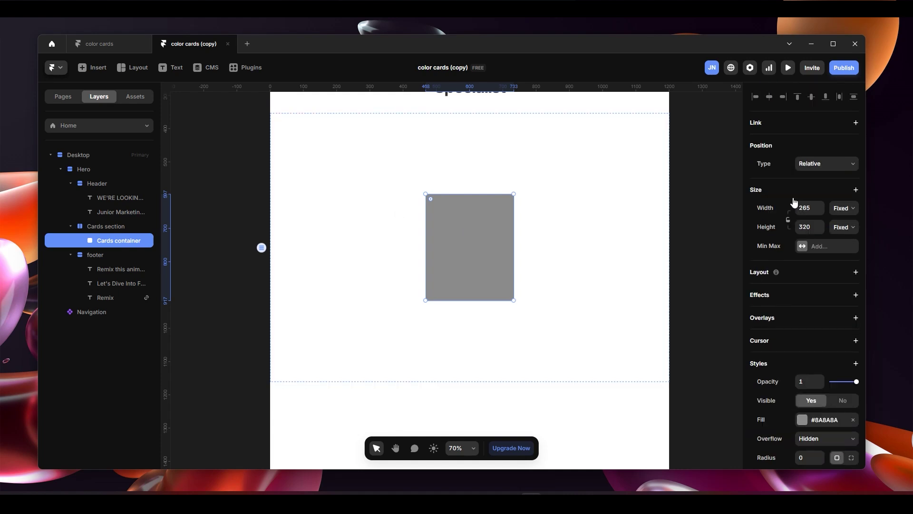
{"action": "left_click", "coordinate": [790, 222]}
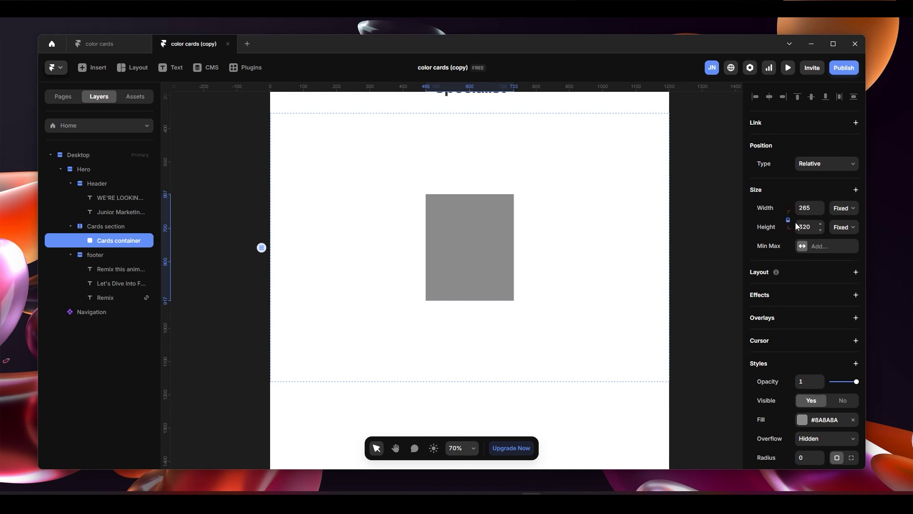
{"action": "mouse_move", "coordinate": [515, 299]}
{"action": "left_mouse_down"}
{"action": "mouse_move", "coordinate": [532, 317]}
{"action": "mouse_move", "coordinate": [515, 307]}
{"action": "left_mouse_up"}
{"action": "key", "text": "ctrl+z"}
{"action": "left_click", "coordinate": [470, 246]}
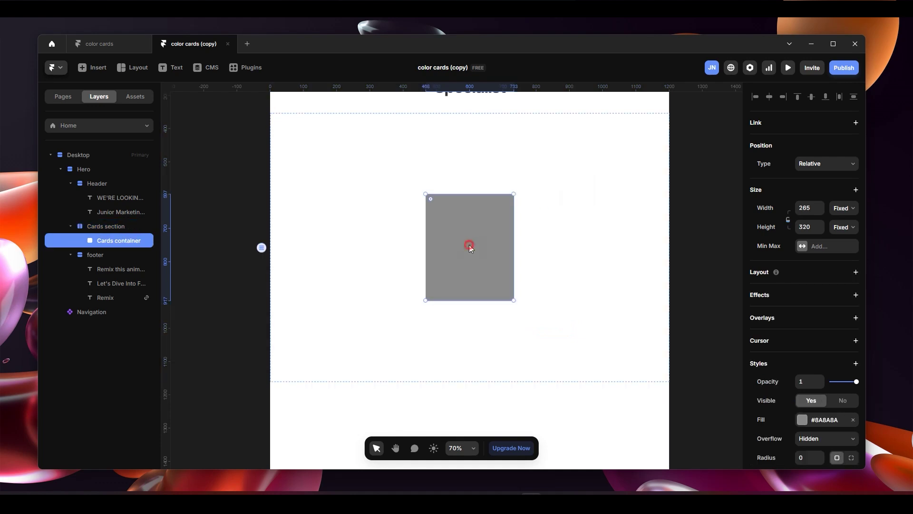
- Enlarge the Cards container proportionally to about 314 by 380
{"action": "scroll", "coordinate": [470, 244], "scroll_direction": "up", "scroll_amount": 3}
{"action": "scroll", "coordinate": [488, 219], "scroll_direction": "down", "scroll_amount": 2}
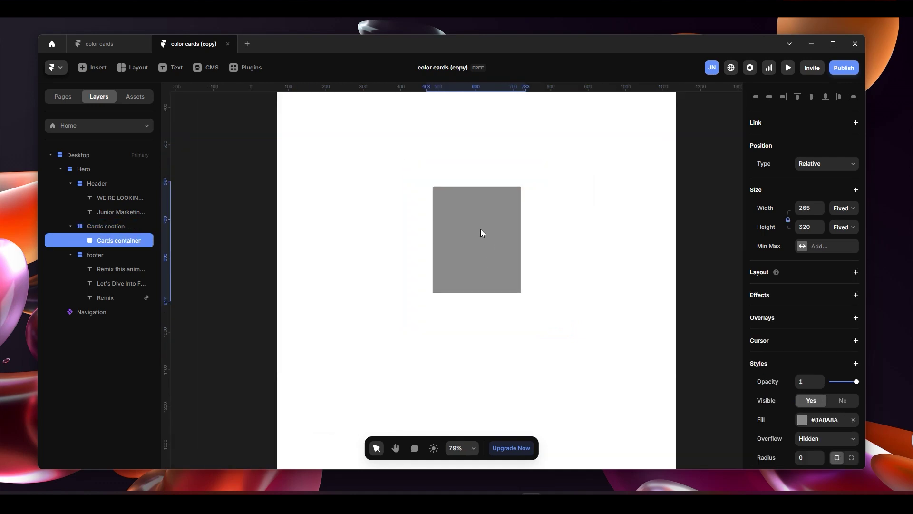
{"action": "scroll", "coordinate": [492, 230], "scroll_direction": "up", "scroll_amount": 2}
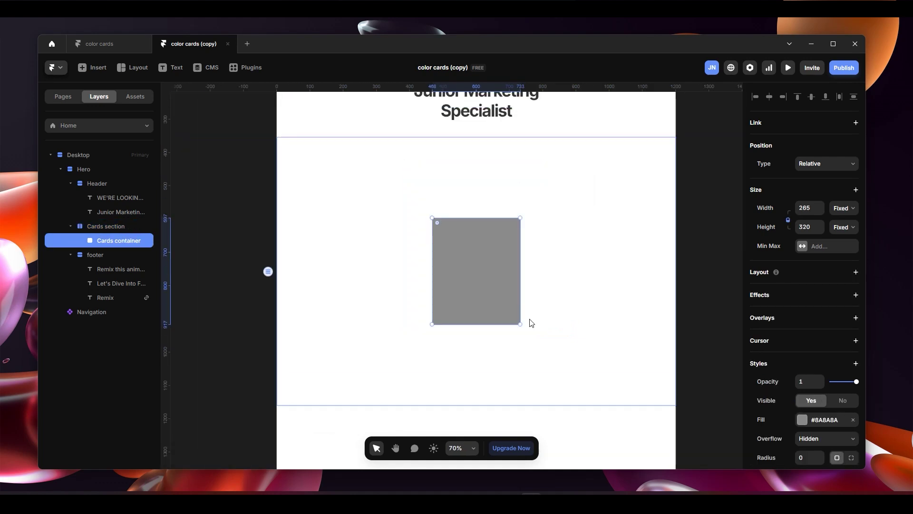
{"action": "left_click_drag", "start_coordinate": [518, 320], "coordinate": [540, 343]}
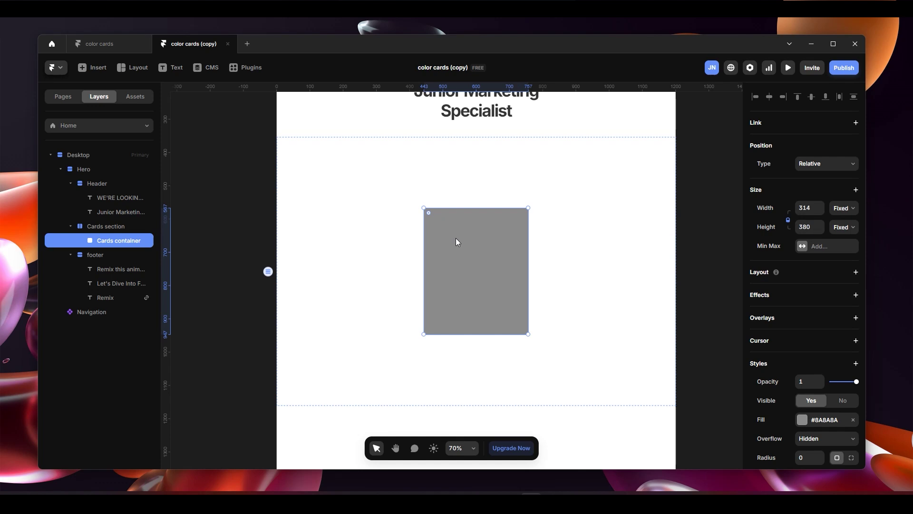
- Draw a frame about 270 wide and 350 high inside the Cards container
{"action": "left_click", "coordinate": [615, 230]}
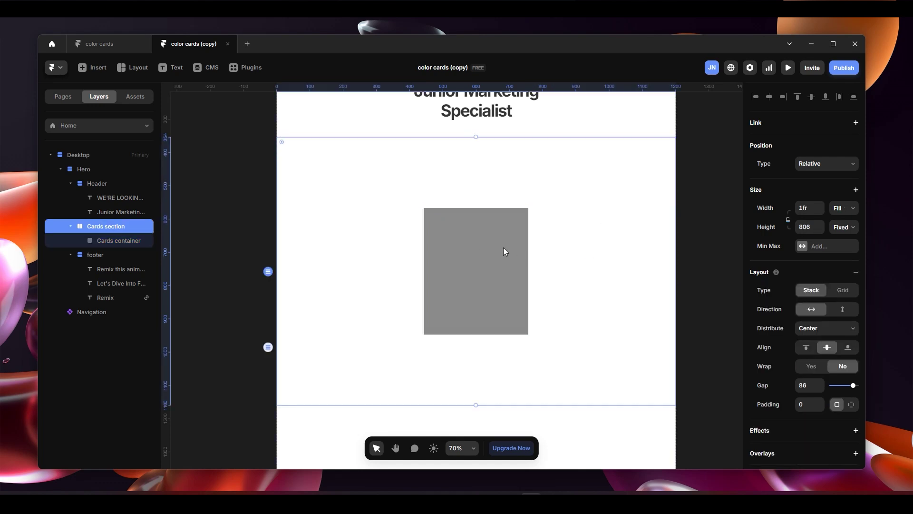
{"action": "key", "text": "f"}
{"action": "mouse_move", "coordinate": [432, 215]}
{"action": "left_mouse_down"}
{"action": "mouse_move", "coordinate": [445, 245]}
{"action": "mouse_move", "coordinate": [523, 331]}
{"action": "left_mouse_up"}
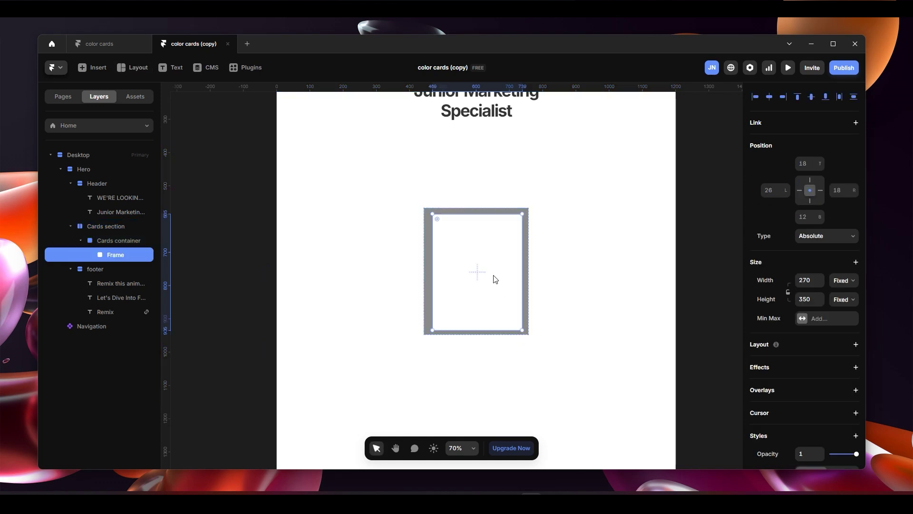
- Remove the grey fill from the Cards container
{"action": "left_click", "coordinate": [475, 209]}
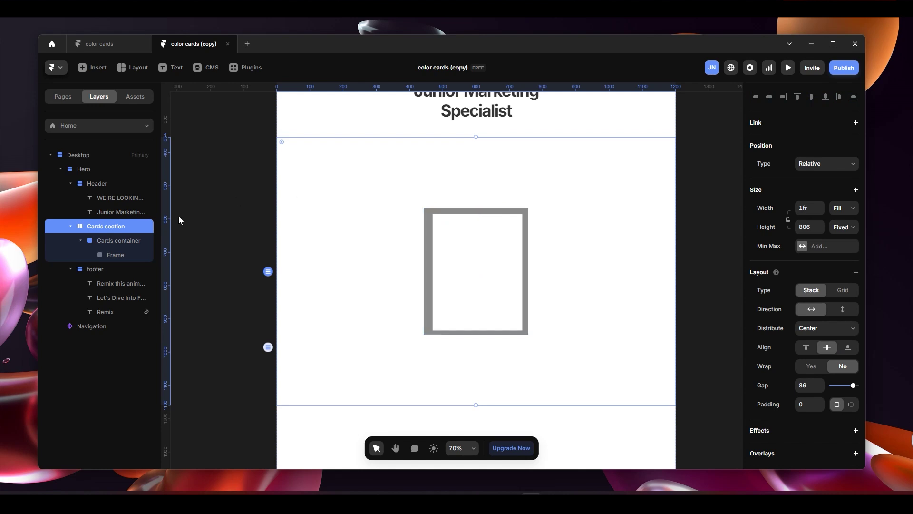
{"action": "left_click", "coordinate": [118, 241]}
{"action": "scroll", "coordinate": [795, 295], "scroll_direction": "down", "scroll_amount": 3}
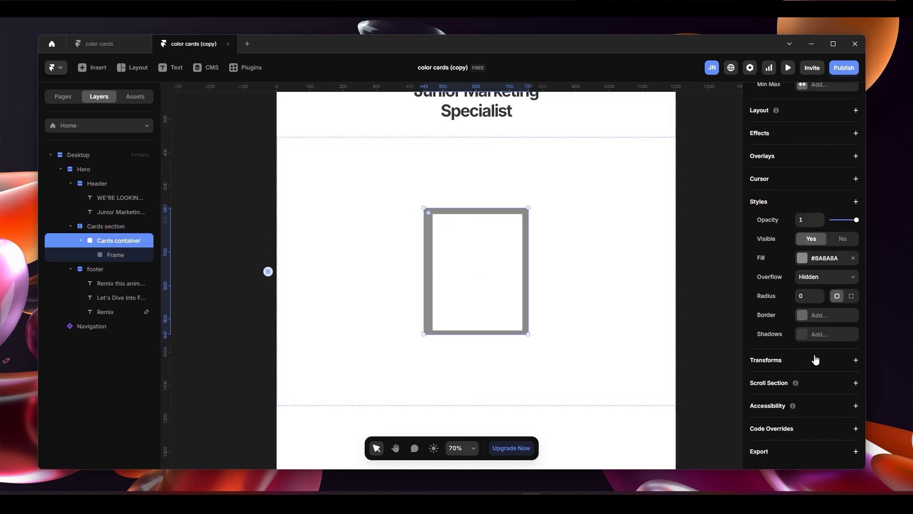
{"action": "left_click", "coordinate": [853, 258]}
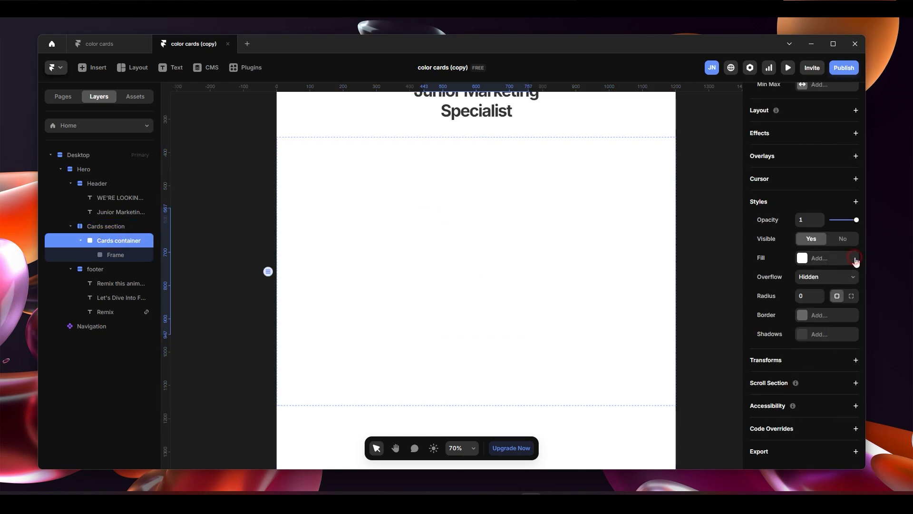
- Change the fill of the frame inside the Cards container to grey #919191
{"action": "left_click", "coordinate": [115, 255]}
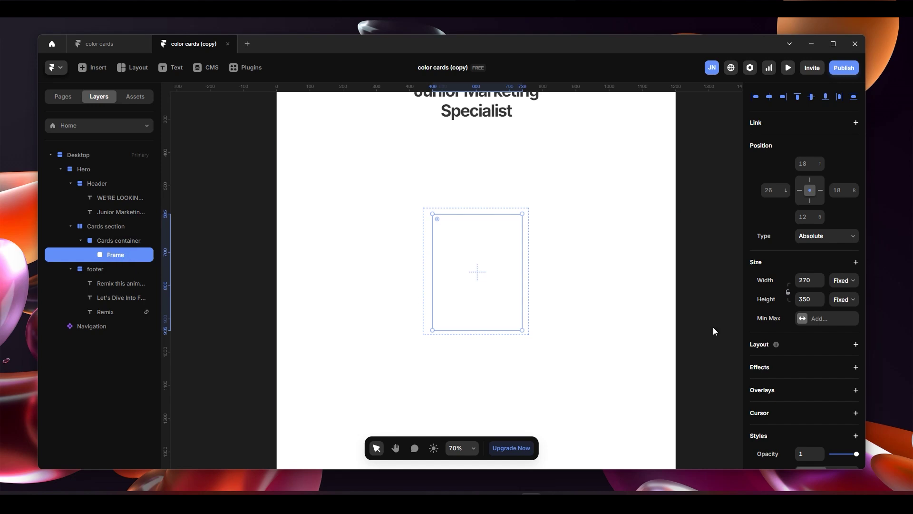
{"action": "scroll", "coordinate": [836, 343], "scroll_direction": "down", "scroll_amount": 3}
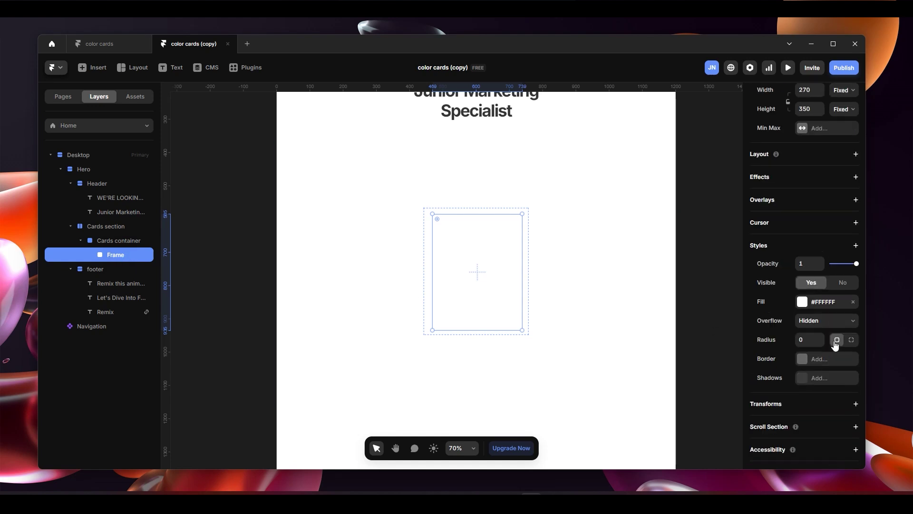
{"action": "left_click", "coordinate": [802, 301]}
{"action": "left_click_drag", "start_coordinate": [628, 350], "coordinate": [619, 358]}
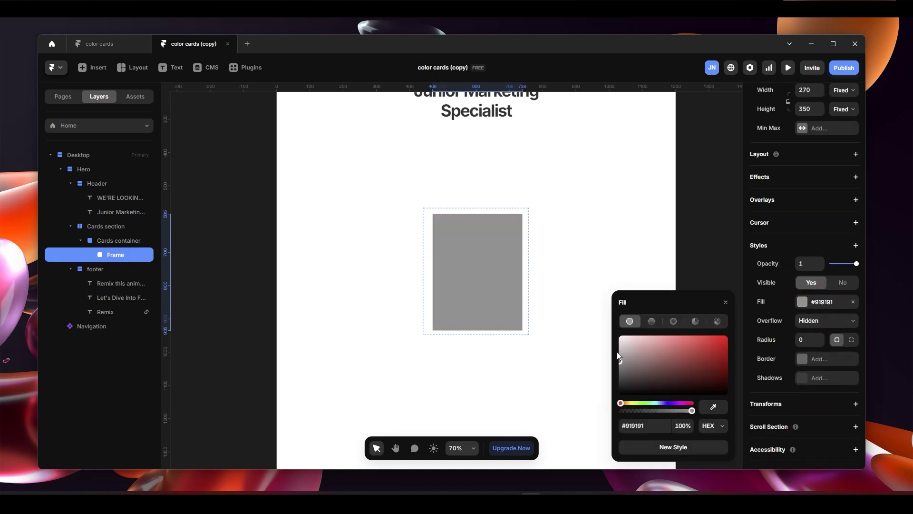
{"action": "left_click", "coordinate": [707, 199]}
{"action": "left_click", "coordinate": [498, 237]}
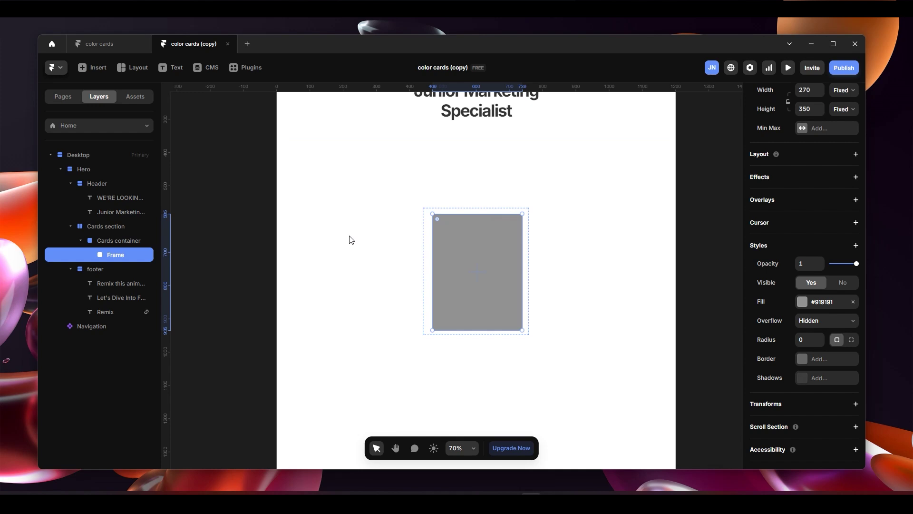
- Rename the layer of the grey frame inside the Cards container as Card 1
{"action": "left_click", "coordinate": [140, 241]}
{"action": "left_click", "coordinate": [137, 258]}
{"action": "double_click", "coordinate": [118, 254]}
{"action": "type", "text": "c"}
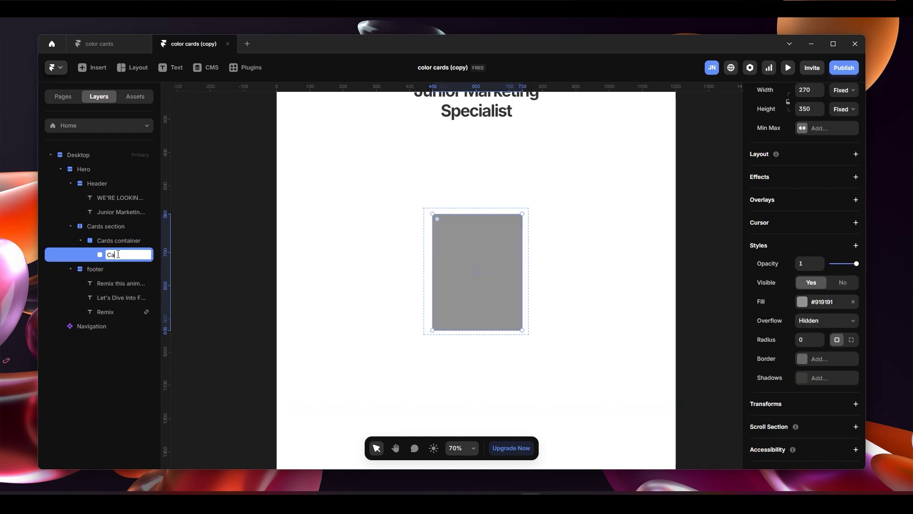
{"action": "left_click", "coordinate": [347, 234]}
- Center Card 1 horizontally and vertically within the Cards container
{"action": "left_click", "coordinate": [476, 265]}
{"action": "scroll", "coordinate": [741, 256], "scroll_direction": "up", "scroll_amount": 3}
{"action": "scroll", "coordinate": [765, 278], "scroll_direction": "up", "scroll_amount": 3}
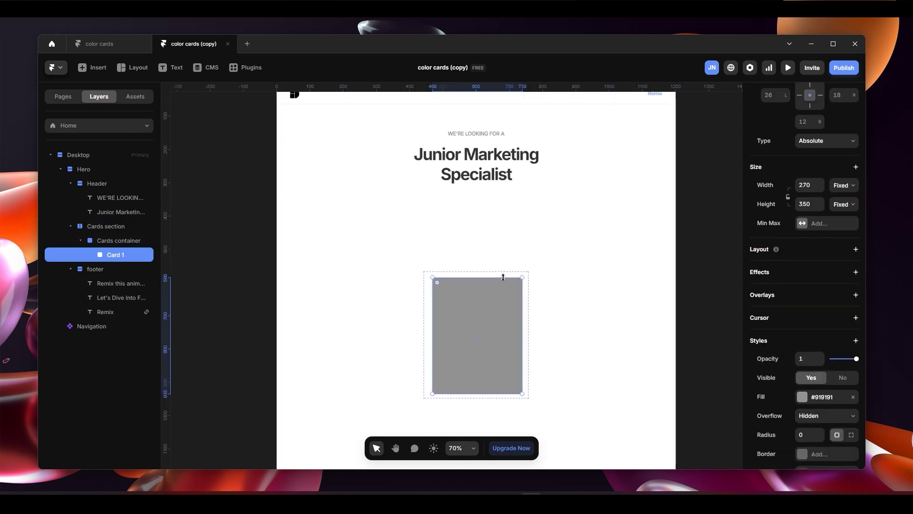
{"action": "scroll", "coordinate": [787, 274], "scroll_direction": "up", "scroll_amount": 3}
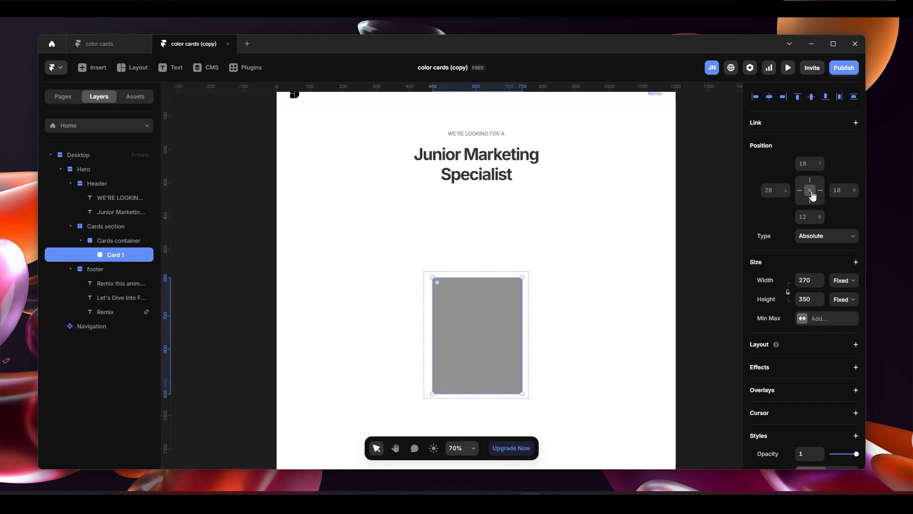
{"action": "scroll", "coordinate": [547, 301], "scroll_direction": "down", "scroll_amount": 2}
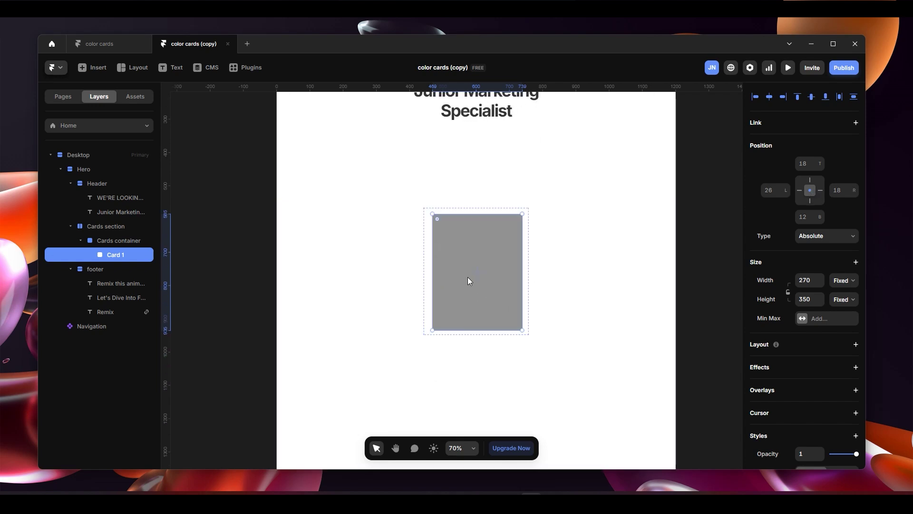
{"action": "key", "text": "alt+h"}
{"action": "key", "text": "alt+v"}
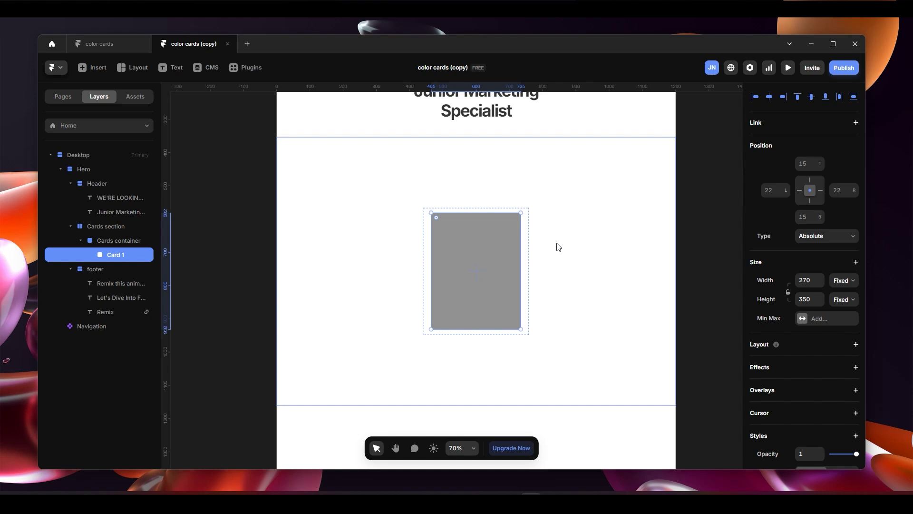
- Rotate Card 1 about 5° counterclockwise inside the Cards container
{"action": "left_click", "coordinate": [135, 241]}
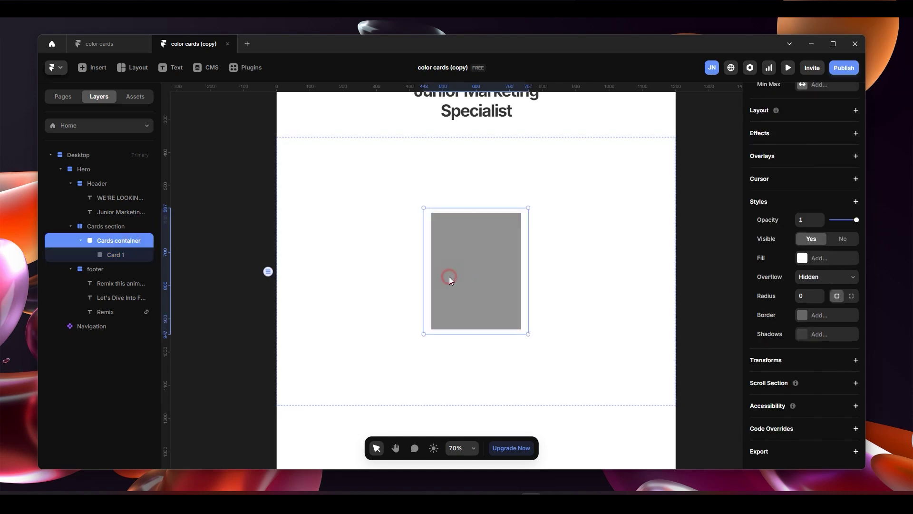
{"action": "scroll", "coordinate": [482, 262], "scroll_direction": "up", "scroll_amount": 5}
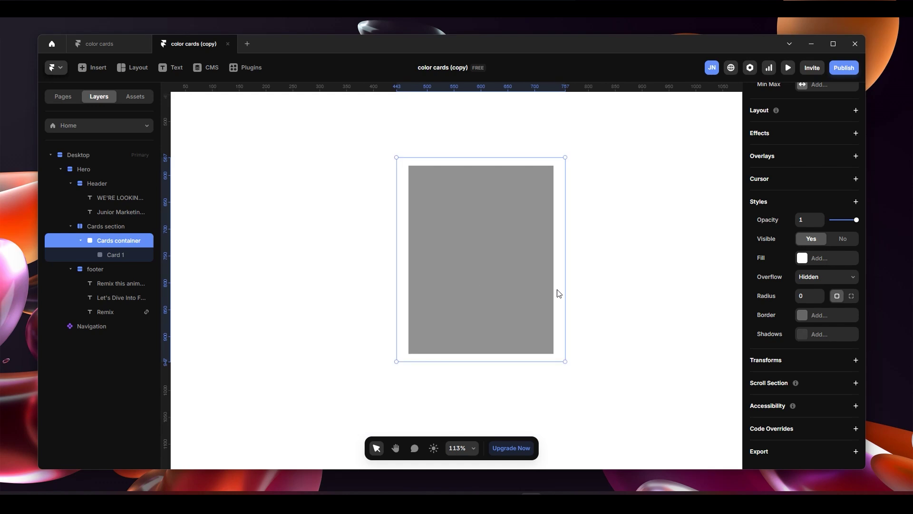
{"action": "left_click", "coordinate": [99, 254]}
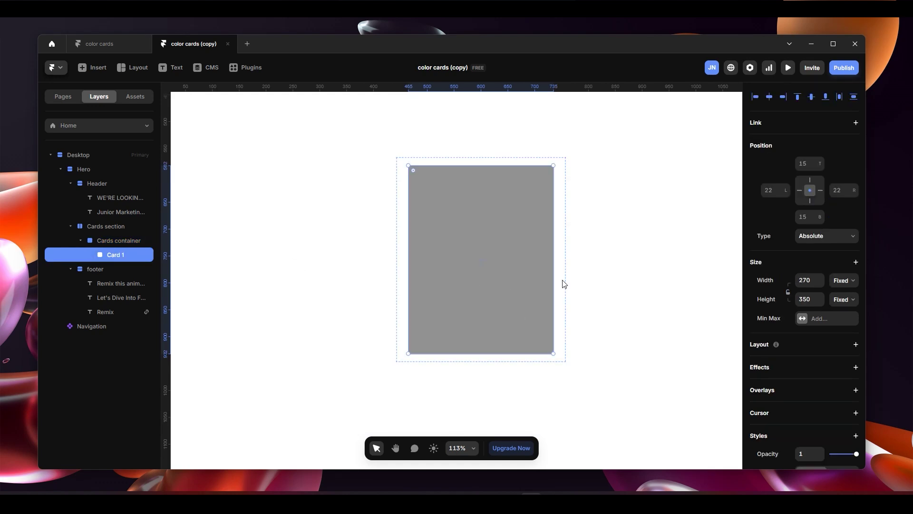
{"action": "left_click_drag", "start_coordinate": [555, 358], "coordinate": [568, 358]}
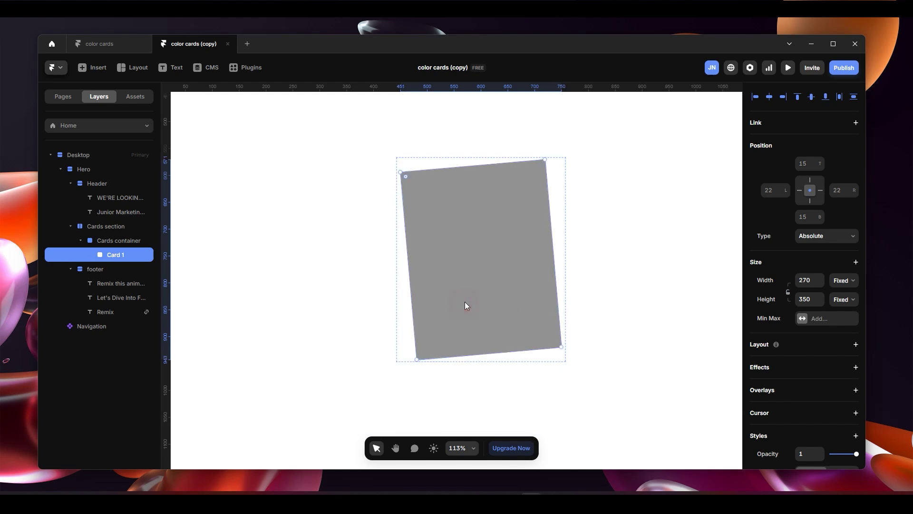
- Duplicate the tilted Card 1 and rename the lower copy's layer as Card 2
{"action": "key", "text": "ctrl+d"}
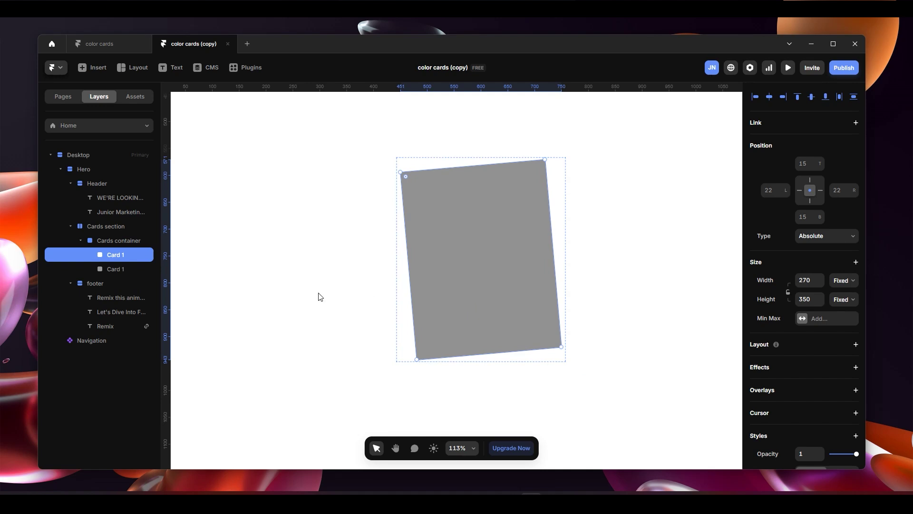
{"action": "left_click", "coordinate": [122, 268]}
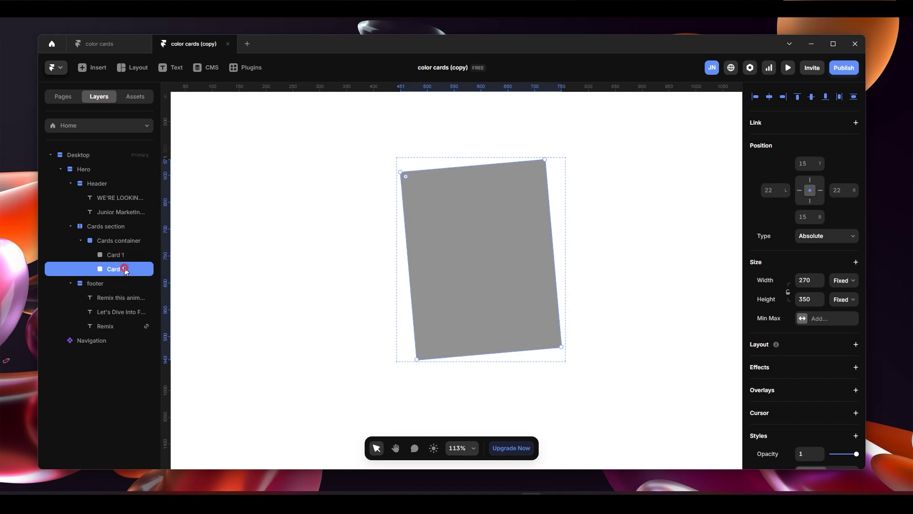
{"action": "double_click", "coordinate": [130, 268]}
{"action": "left_click", "coordinate": [120, 270]}
{"action": "left_click", "coordinate": [381, 275]}
- Change the fill of Card 1 to red #F55D5D
{"action": "left_click", "coordinate": [499, 253]}
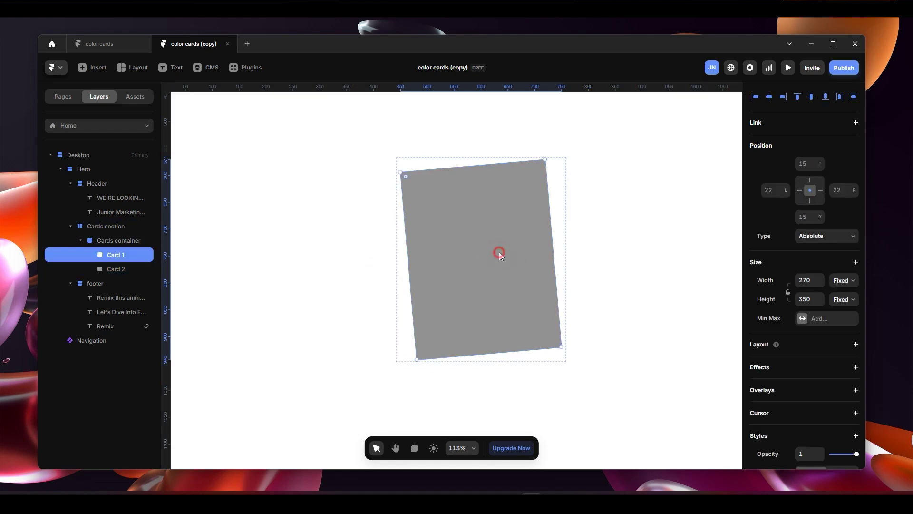
{"action": "scroll", "coordinate": [846, 445], "scroll_direction": "down", "scroll_amount": 5}
{"action": "left_click", "coordinate": [811, 239]}
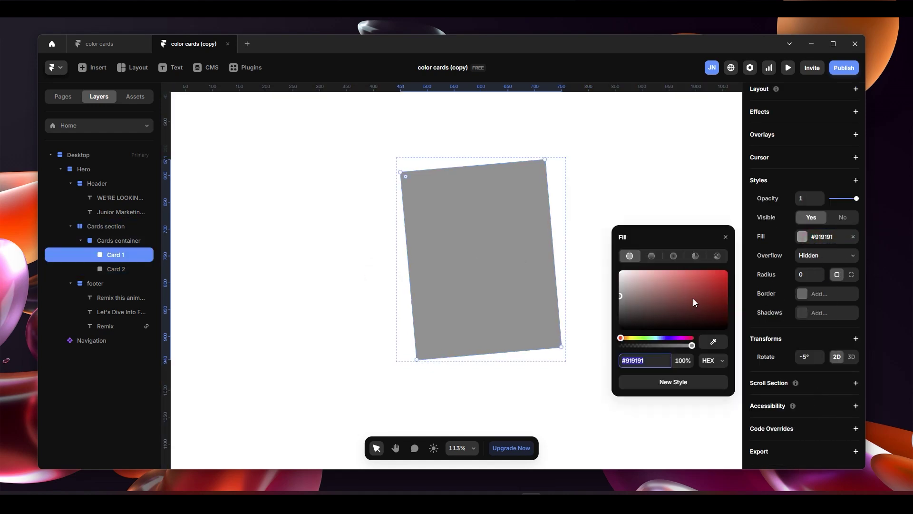
{"action": "left_click", "coordinate": [688, 274]}
{"action": "left_click", "coordinate": [664, 140]}
- Rotate the red Card 1 clockwise to about 4°
{"action": "left_click", "coordinate": [472, 305]}
{"action": "left_click_drag", "start_coordinate": [566, 350], "coordinate": [549, 361]}
{"action": "left_click", "coordinate": [648, 168]}
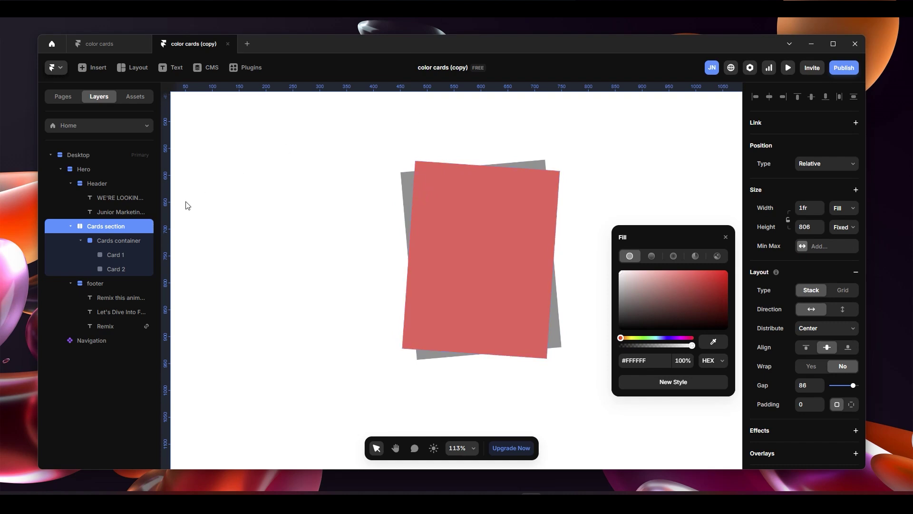
- Duplicate Card 2 and rename the copy's layer as Card 3
{"action": "left_click", "coordinate": [124, 267]}
{"action": "key", "text": "ctrl+d"}
{"action": "double_click", "coordinate": [130, 283]}
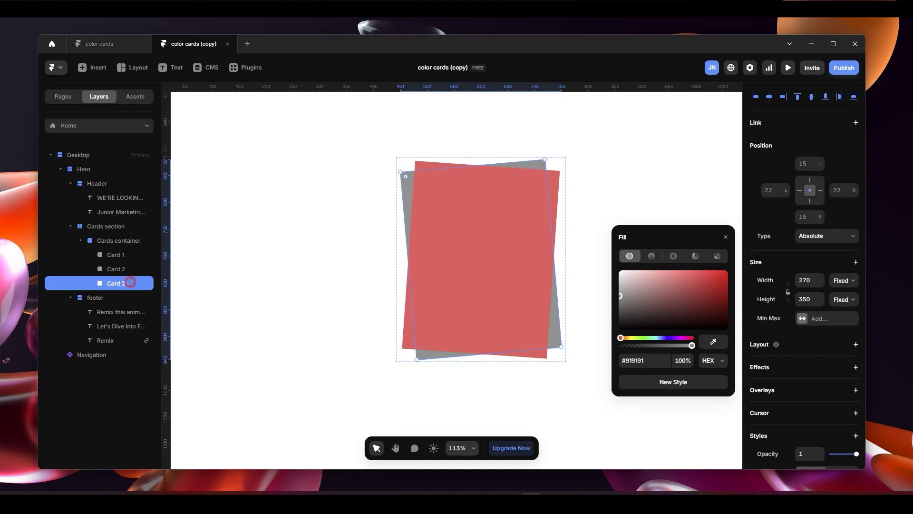
{"action": "left_click", "coordinate": [131, 283]}
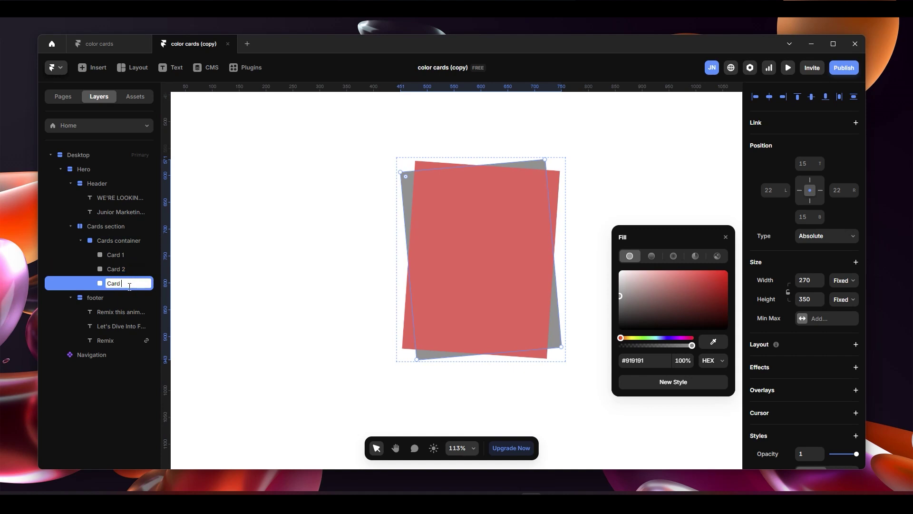
{"action": "type", "text": "3"}
{"action": "left_click", "coordinate": [322, 220]}
- Change the fill of Card 3 to light blue #0FC4DB
{"action": "left_click", "coordinate": [524, 224]}
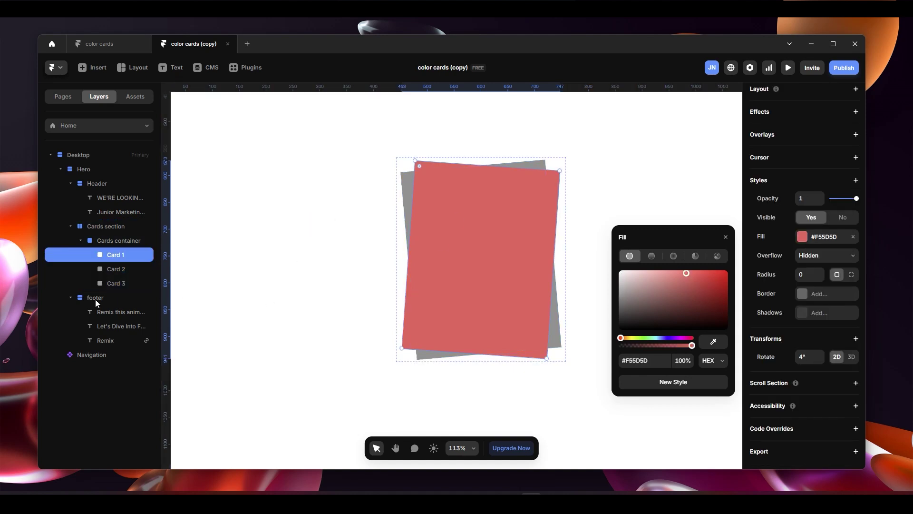
{"action": "key", "text": "ctrl+z"}
{"action": "left_click", "coordinate": [659, 339]}
{"action": "left_click_drag", "start_coordinate": [687, 291], "coordinate": [719, 275]}
{"action": "left_click", "coordinate": [711, 275]}
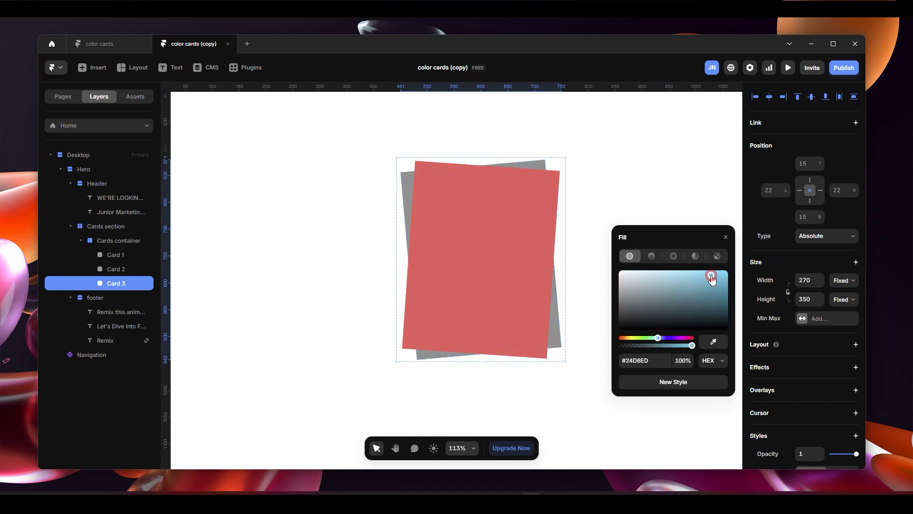
{"action": "left_click", "coordinate": [273, 249]}
{"action": "left_click", "coordinate": [528, 262]}
{"action": "mouse_move", "coordinate": [715, 276]}
{"action": "left_mouse_down"}
{"action": "mouse_move", "coordinate": [696, 286]}
{"action": "mouse_move", "coordinate": [721, 279]}
{"action": "left_mouse_up"}
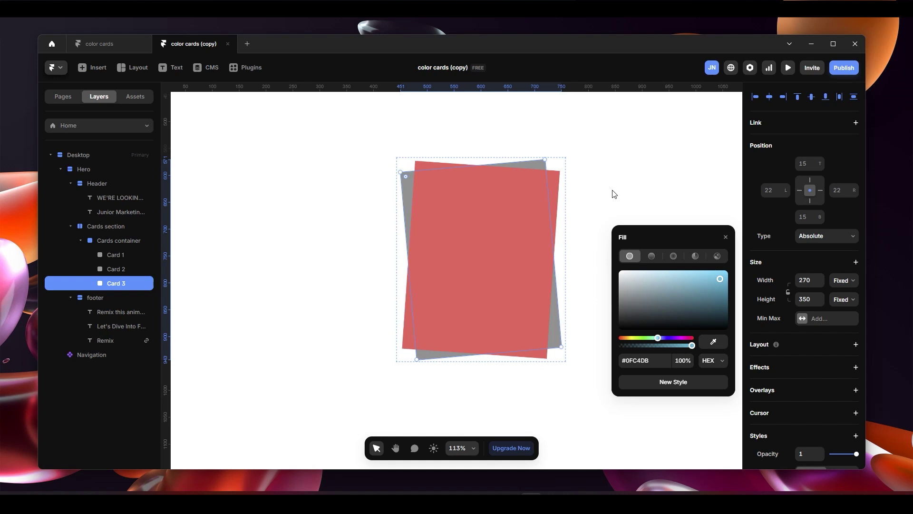
- Add a Z Index property to Card 3 and set it to 1
{"action": "scroll", "coordinate": [834, 393], "scroll_direction": "down", "scroll_amount": 5}
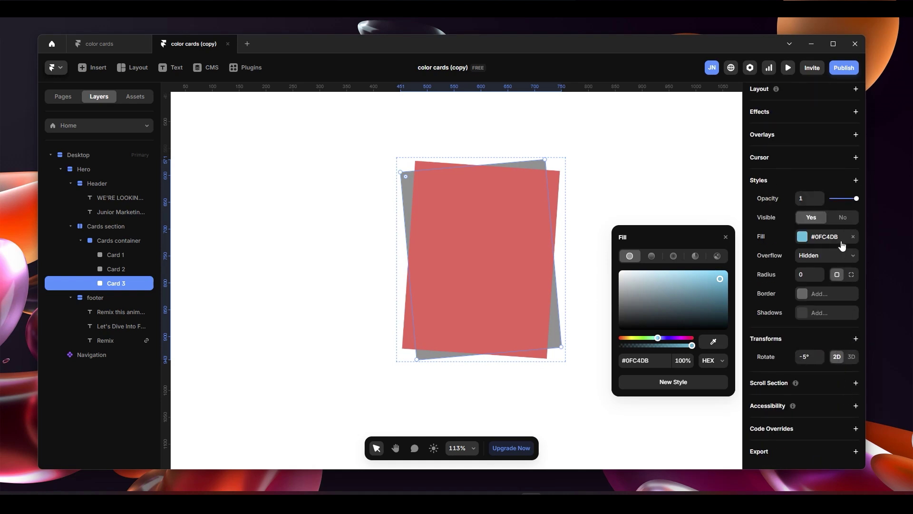
{"action": "left_click", "coordinate": [856, 180]}
{"action": "left_click", "coordinate": [790, 366]}
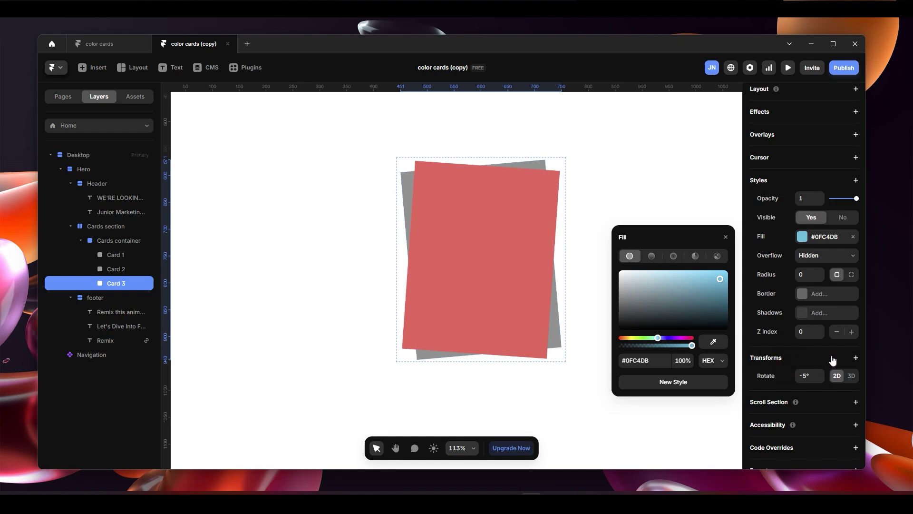
{"action": "left_click", "coordinate": [850, 332]}
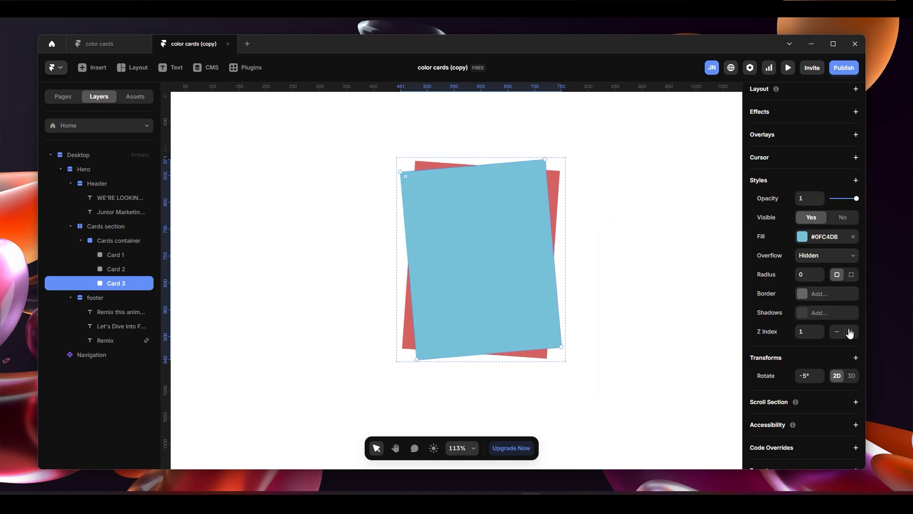
- Set the Z Index of Card 3 to 3
{"action": "left_click", "coordinate": [132, 259]}
{"action": "left_click", "coordinate": [129, 279]}
{"action": "left_click", "coordinate": [851, 331]}
{"action": "left_click", "coordinate": [851, 331]}
- Add a Z Index property to Card 2
{"action": "left_click", "coordinate": [123, 271]}
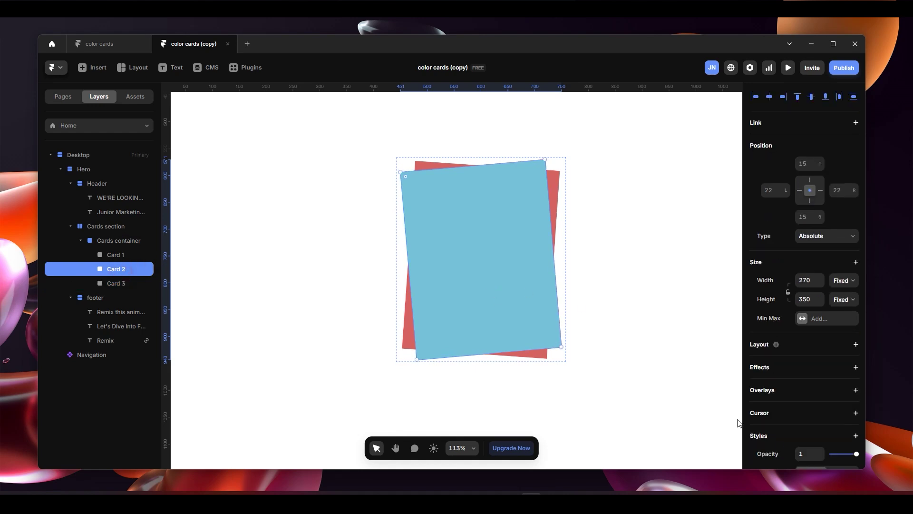
{"action": "scroll", "coordinate": [807, 353], "scroll_direction": "down", "scroll_amount": 4}
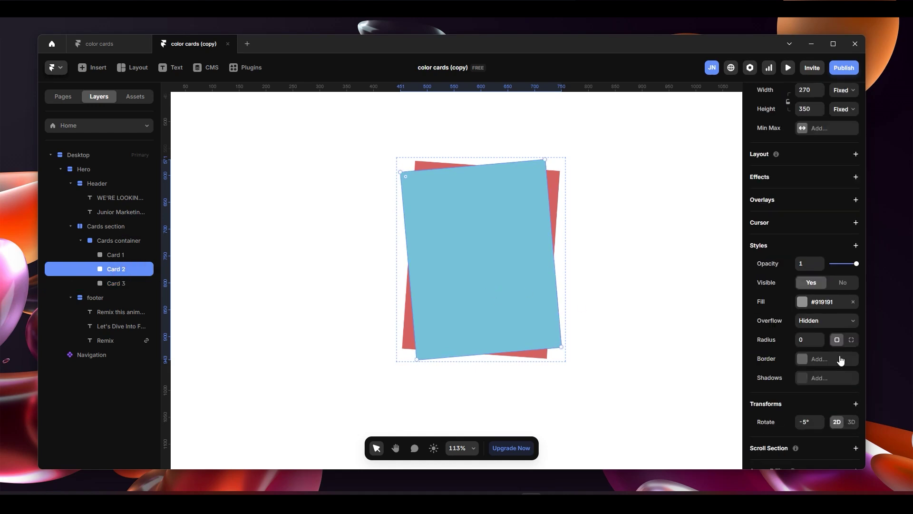
{"action": "left_click", "coordinate": [855, 245]}
{"action": "left_click", "coordinate": [803, 429]}
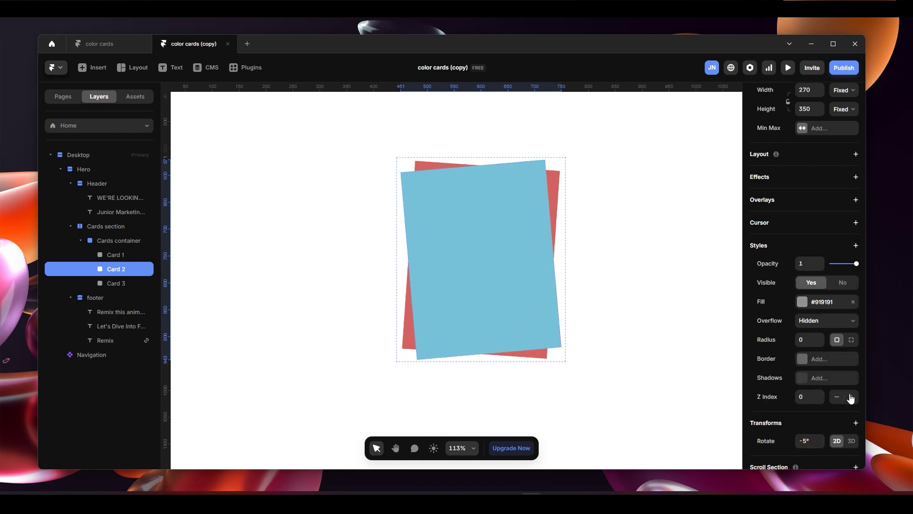
- Add a Z Index property to Card 1 and set it to 1
{"action": "left_click", "coordinate": [95, 253]}
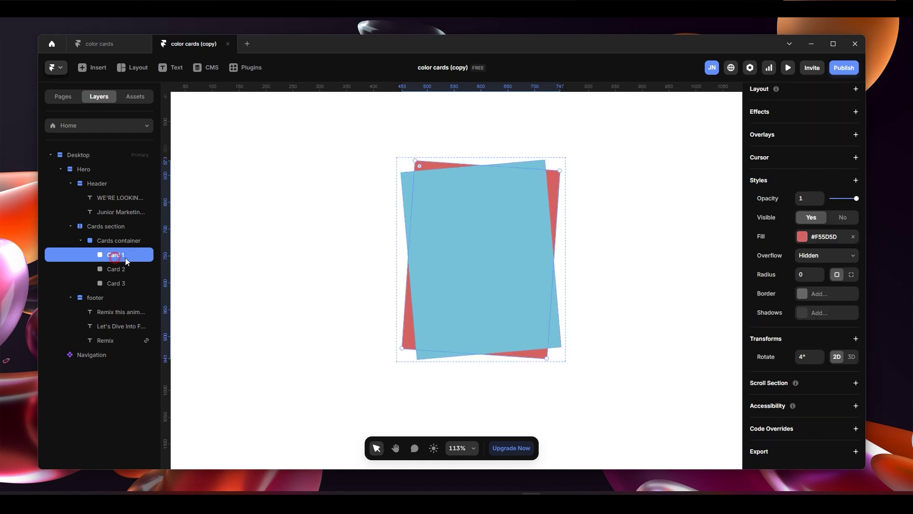
{"action": "left_click", "coordinate": [855, 181]}
{"action": "left_click", "coordinate": [812, 365]}
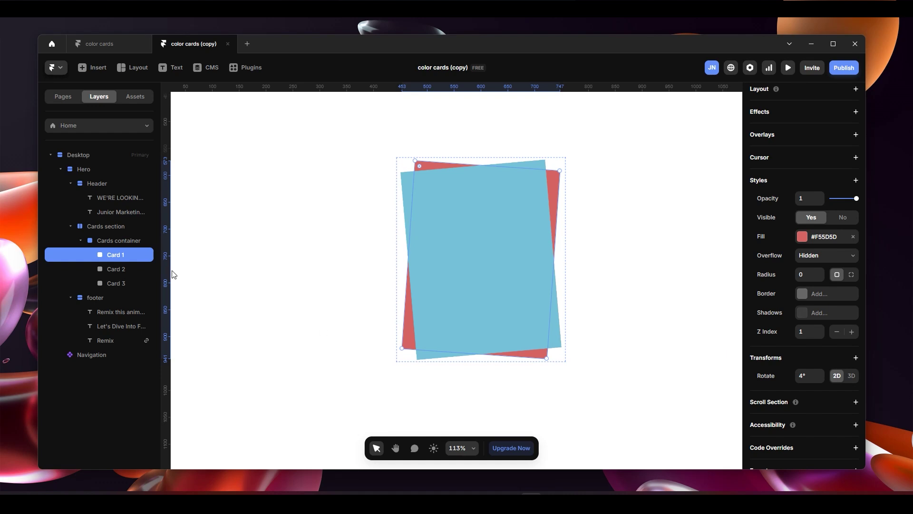
- Rotate the light blue Card 3 counterclockwise to about -14°
{"action": "left_click", "coordinate": [113, 296]}
{"action": "left_click", "coordinate": [117, 285]}
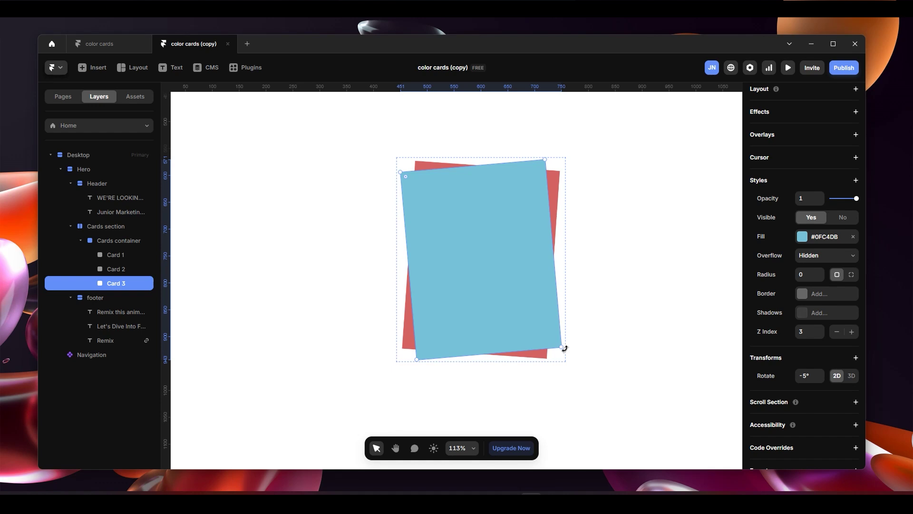
{"action": "left_click_drag", "start_coordinate": [564, 348], "coordinate": [572, 329]}
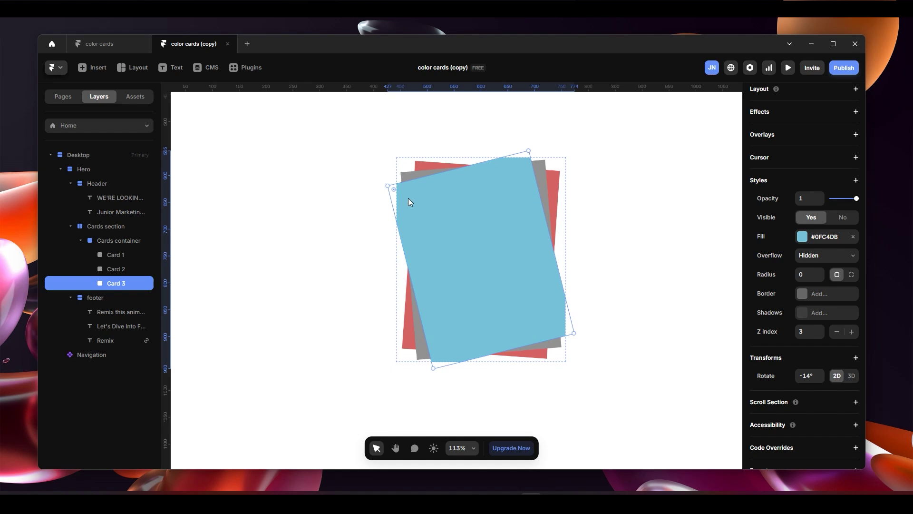
- Set the Cards container's overflow to Visible so the tilted card corners are not clipped
{"action": "scroll", "coordinate": [389, 204], "scroll_direction": "up", "scroll_amount": 5}
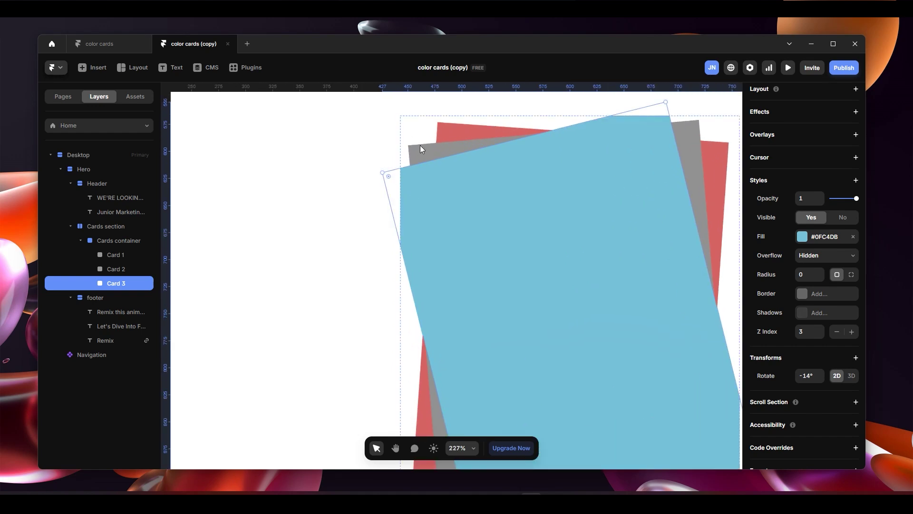
{"action": "left_click", "coordinate": [141, 240]}
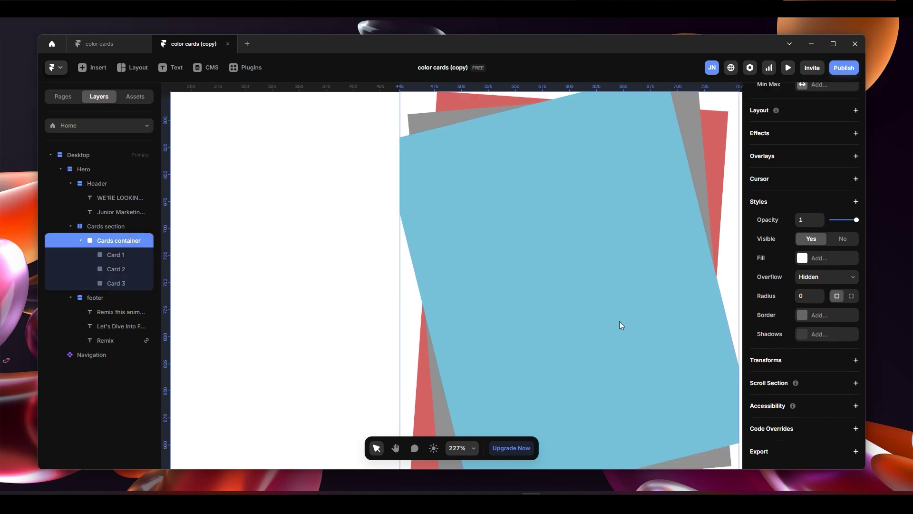
{"action": "scroll", "coordinate": [618, 320], "scroll_direction": "down", "scroll_amount": 3}
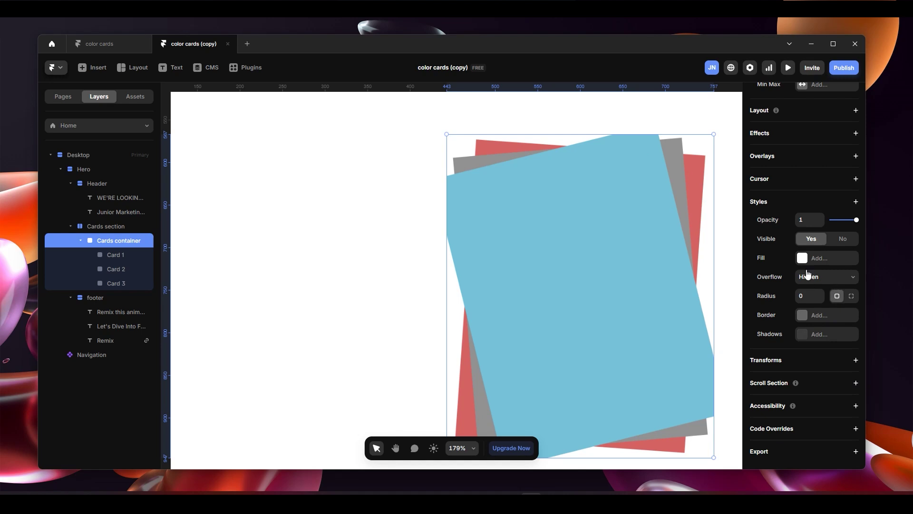
{"action": "left_click", "coordinate": [824, 280]}
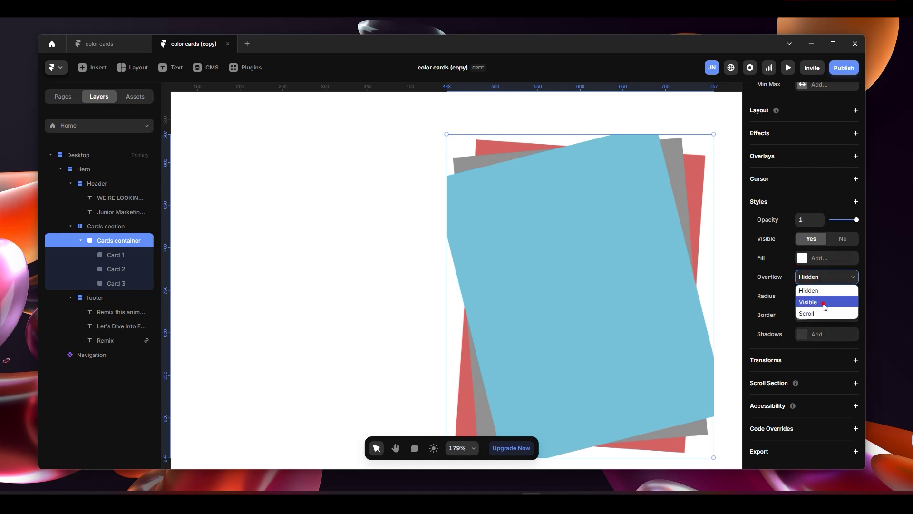
{"action": "left_click", "coordinate": [817, 301]}
{"action": "scroll", "coordinate": [596, 295], "scroll_direction": "down", "scroll_amount": 10}
{"action": "scroll", "coordinate": [592, 295], "scroll_direction": "up", "scroll_amount": 9}
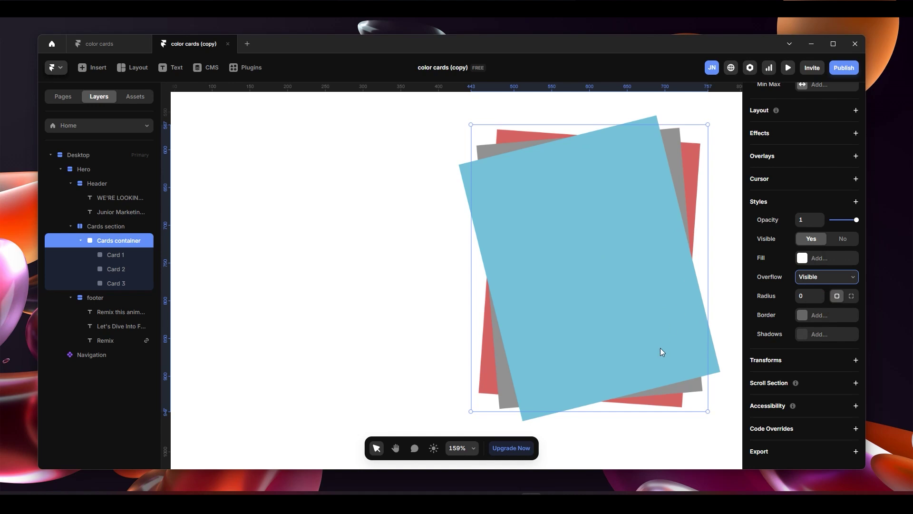
- Duplicate Card 3 and rename the copy's layer as Card 4
{"action": "left_click", "coordinate": [124, 283]}
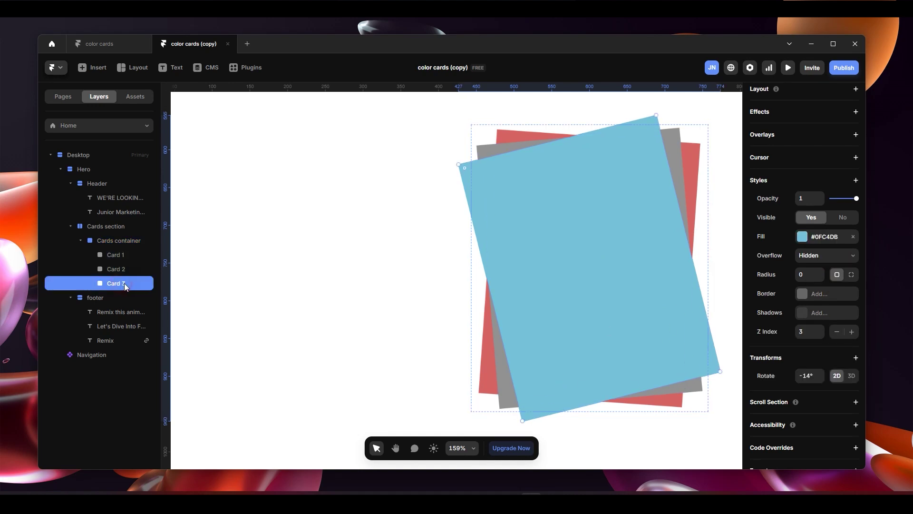
{"action": "key", "text": "ctrl+d"}
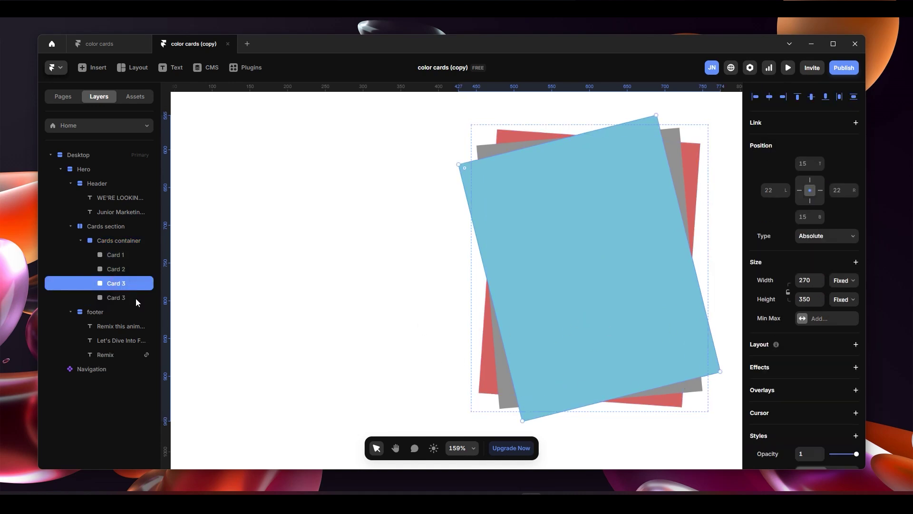
{"action": "double_click", "coordinate": [132, 298]}
{"action": "left_click", "coordinate": [133, 298]}
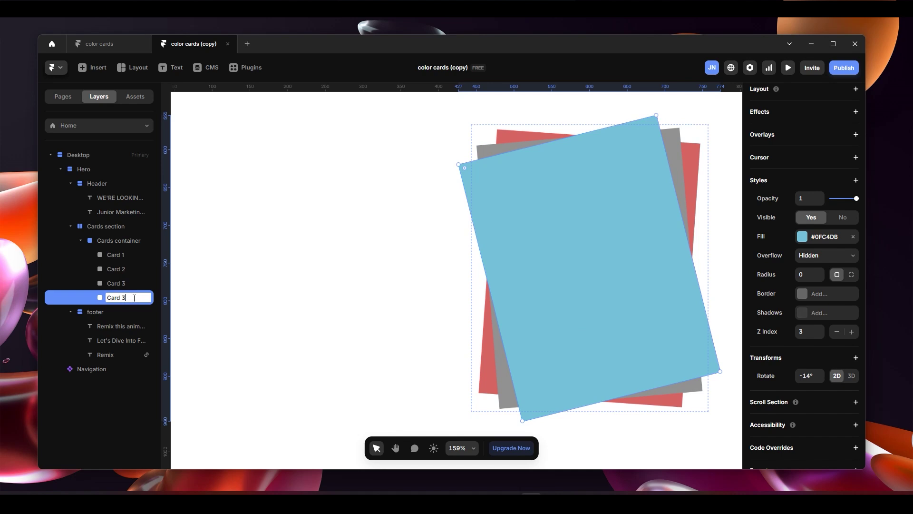
{"action": "left_click", "coordinate": [267, 265]}
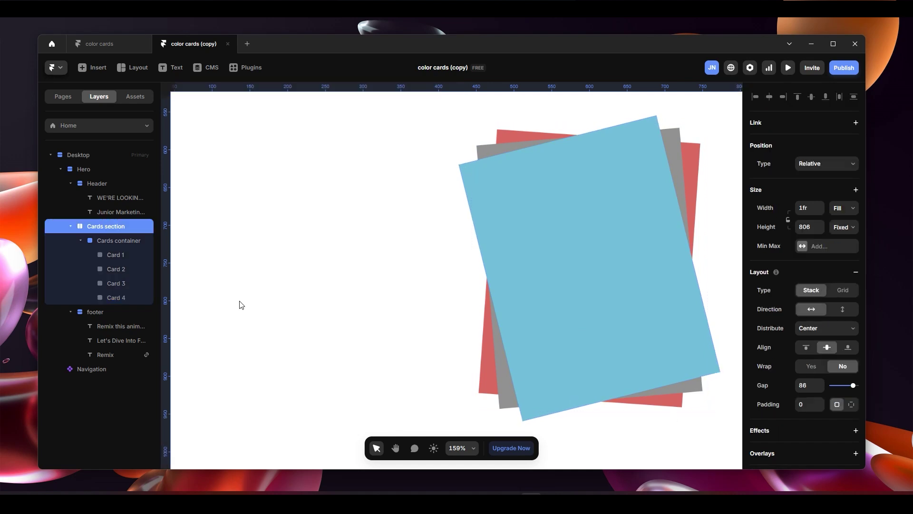
- Set the Z Index of Card 4 to 4 and change its fill to purple #4A3ADE
{"action": "left_click", "coordinate": [139, 295]}
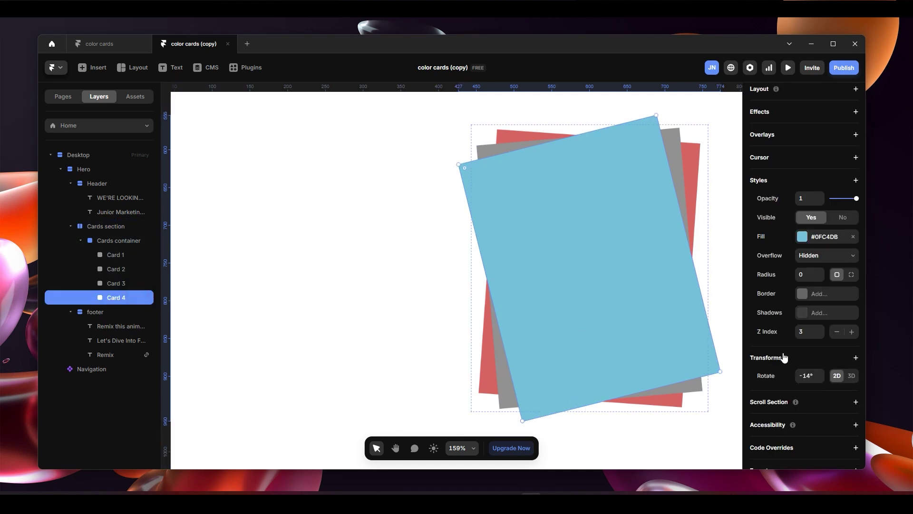
{"action": "left_click", "coordinate": [852, 332]}
{"action": "left_click", "coordinate": [816, 247]}
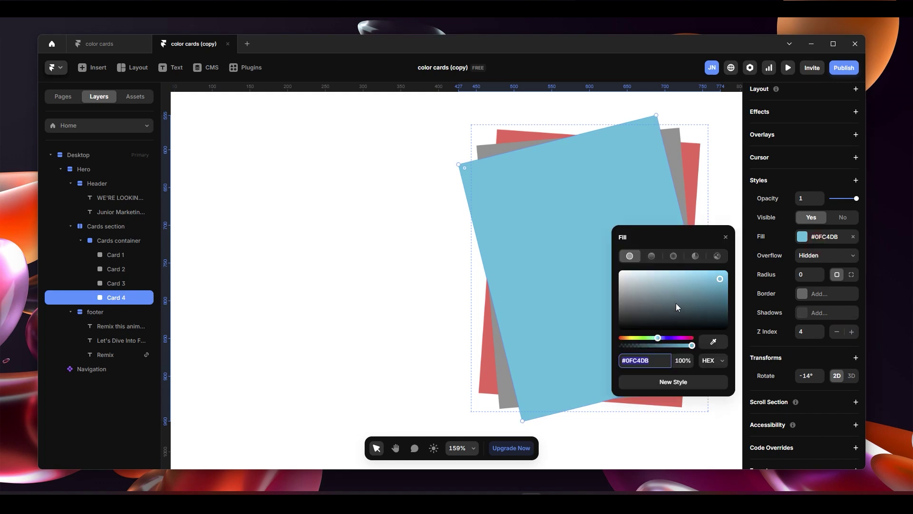
{"action": "left_click", "coordinate": [669, 338]}
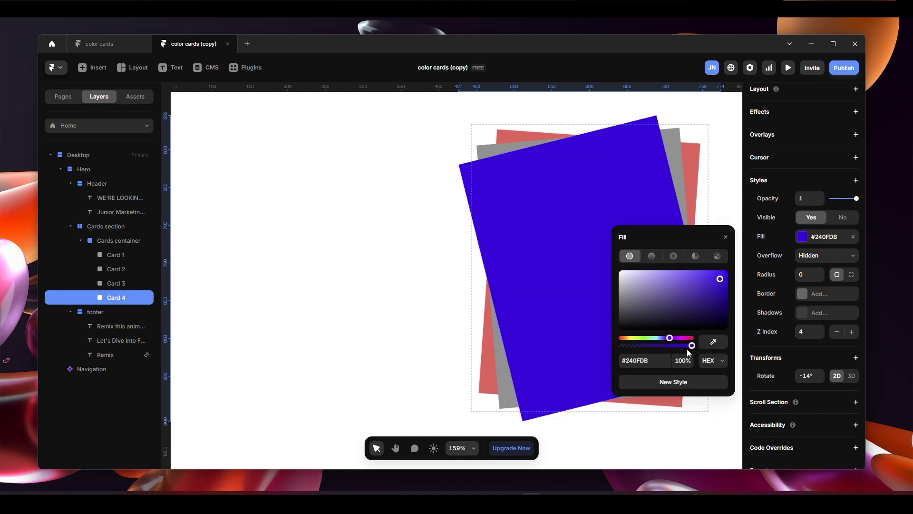
{"action": "left_click", "coordinate": [707, 278]}
{"action": "left_click_drag", "start_coordinate": [706, 278], "coordinate": [700, 278]}
- Rotate the purple Card 4 upright to 0° and close the fill colour picker
{"action": "left_click_drag", "start_coordinate": [523, 427], "coordinate": [465, 434]}
{"action": "left_click", "coordinate": [360, 251]}
{"action": "scroll", "coordinate": [543, 272], "scroll_direction": "down", "scroll_amount": 3}
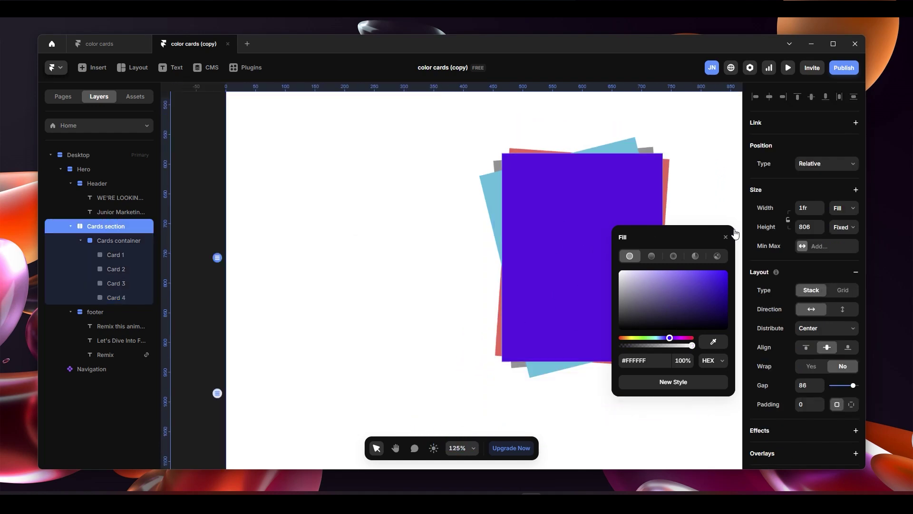
{"action": "left_click", "coordinate": [727, 237]}
{"action": "scroll", "coordinate": [704, 229], "scroll_direction": "down", "scroll_amount": 4}
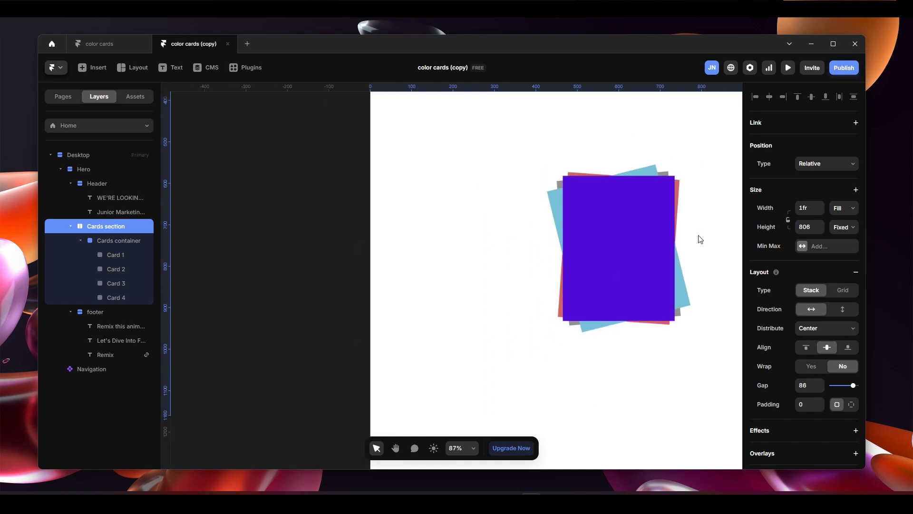
{"action": "key", "text": "space"}
{"action": "left_click_drag", "start_coordinate": [688, 231], "coordinate": [564, 220]}
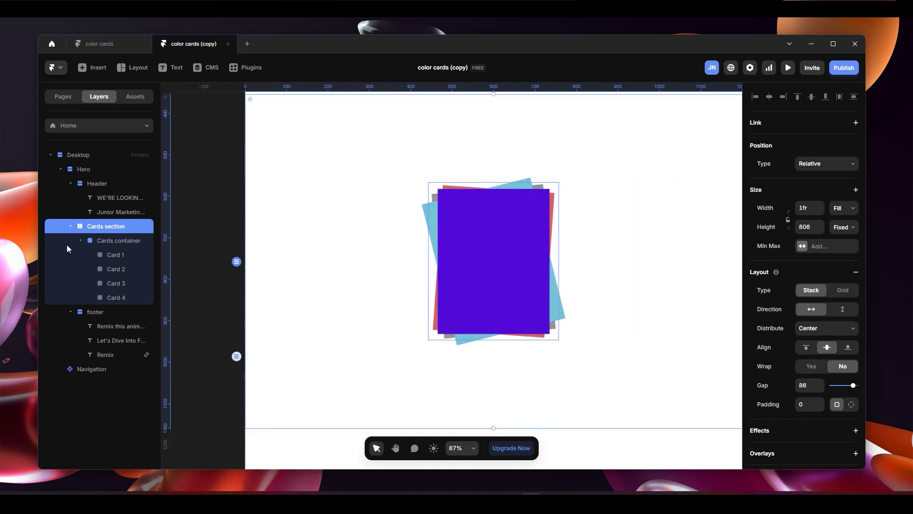
{"action": "left_click", "coordinate": [107, 242]}
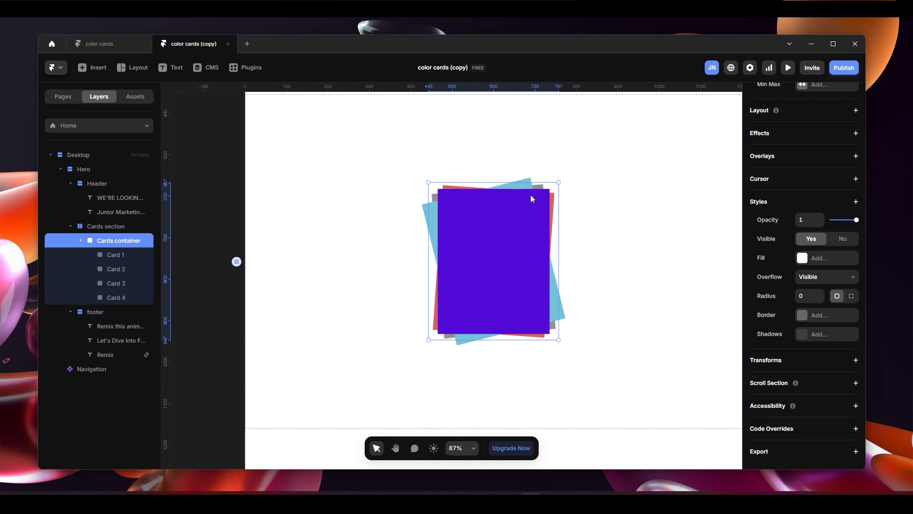
{"action": "left_click", "coordinate": [115, 254]}
{"action": "left_click", "coordinate": [122, 268]}
{"action": "left_click", "coordinate": [126, 283]}
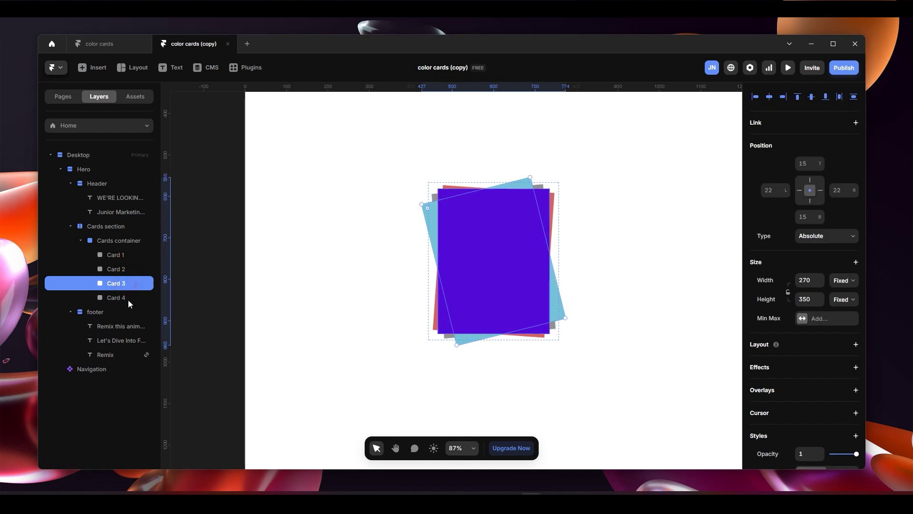
{"action": "left_click", "coordinate": [127, 298]}
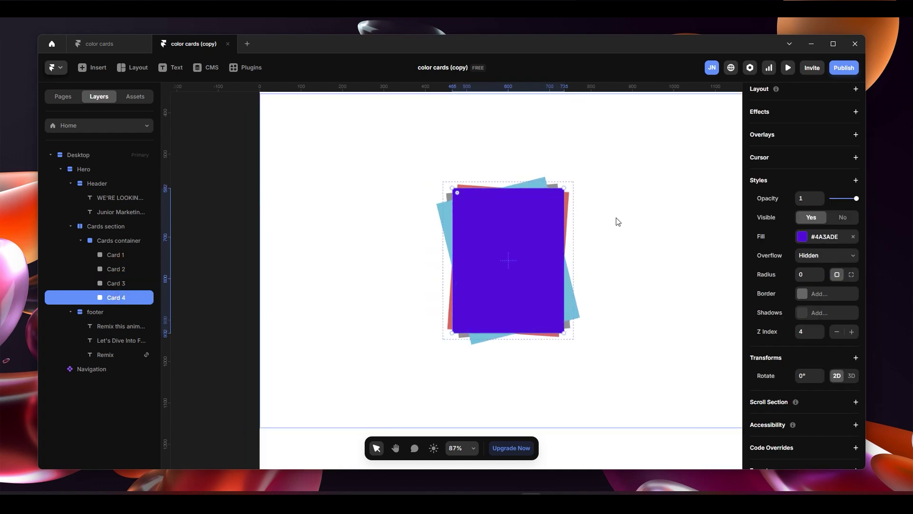
{"action": "key", "text": "ctrl+d"}
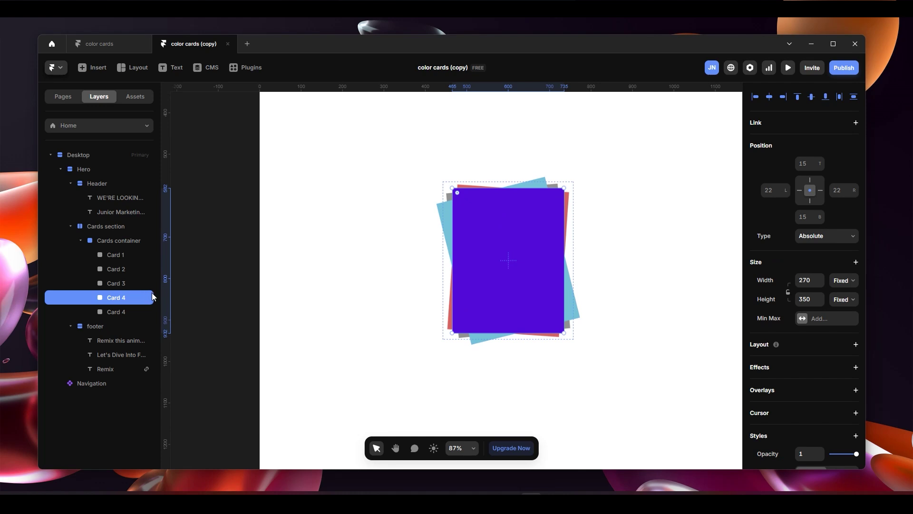
{"action": "key", "text": "Delete"}
- Duplicate the whole Cards container with its four cards inside the Cards section
{"action": "left_click", "coordinate": [116, 241]}
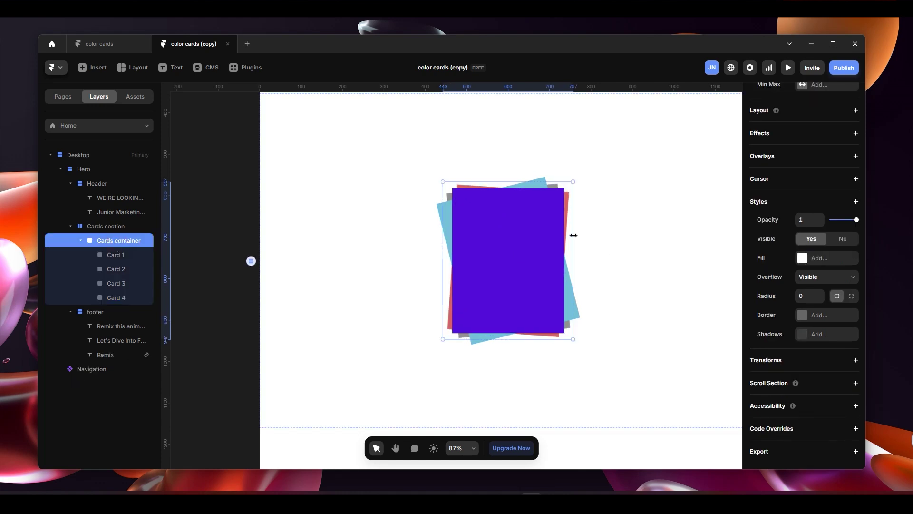
{"action": "key", "text": "ctrl+d"}
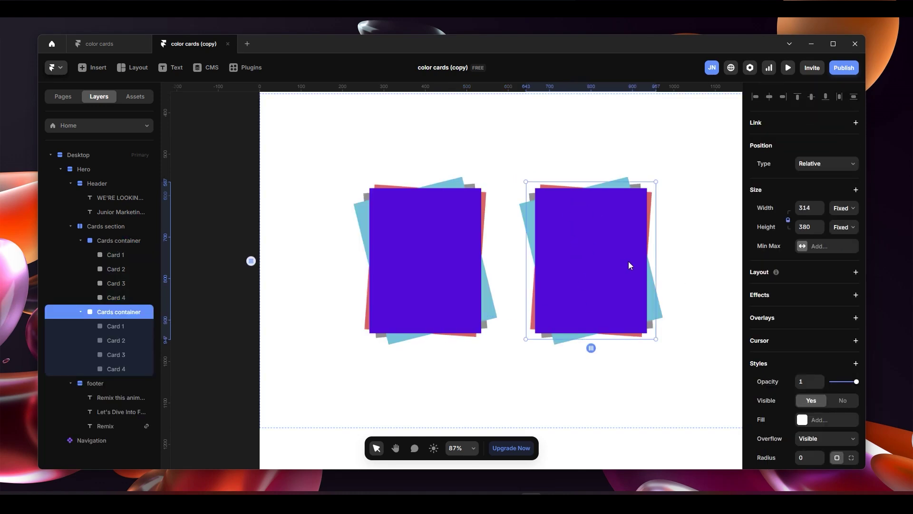
{"action": "left_click", "coordinate": [715, 230]}
{"action": "scroll", "coordinate": [376, 287], "scroll_direction": "up", "scroll_amount": 5}
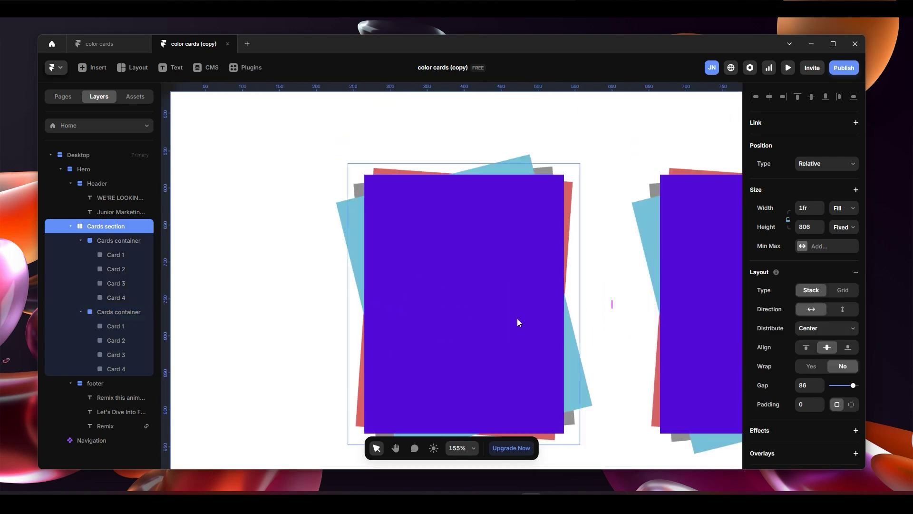
{"action": "scroll", "coordinate": [518, 318], "scroll_direction": "down", "scroll_amount": 4}
{"action": "left_click", "coordinate": [486, 297]}
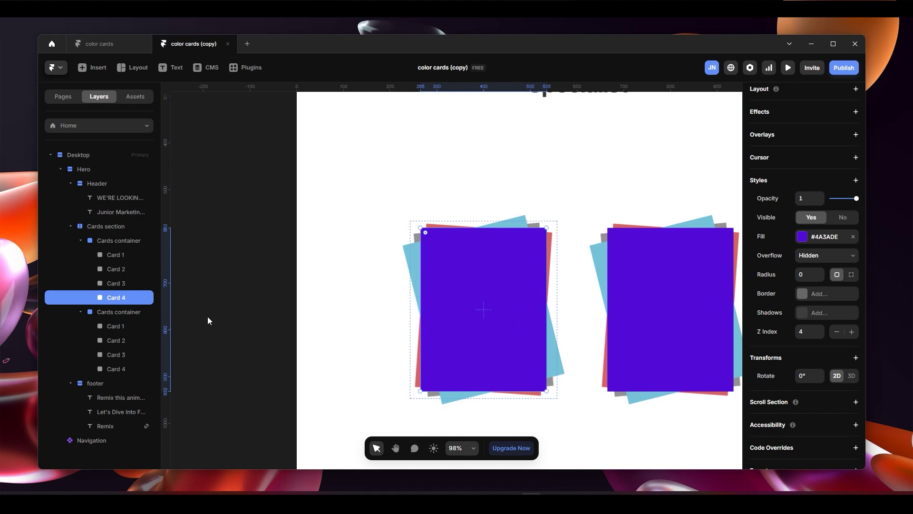
- Convert the first Cards container into a new component named Cards container
{"action": "left_click", "coordinate": [125, 240]}
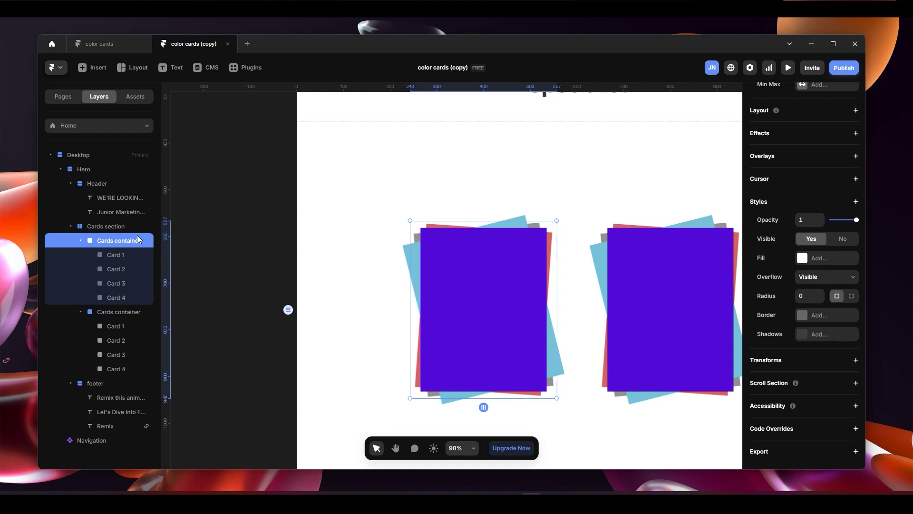
{"action": "key", "text": "ctrl+alt+k"}
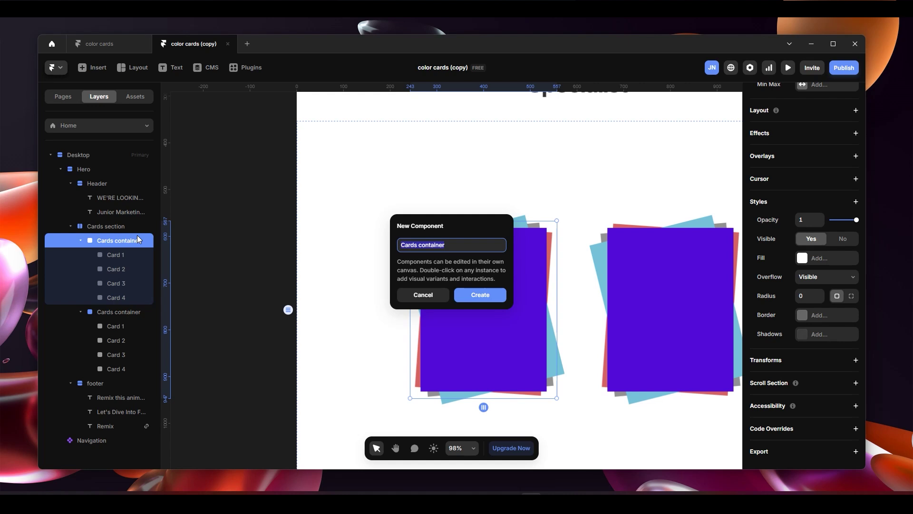
{"action": "left_click", "coordinate": [496, 299]}
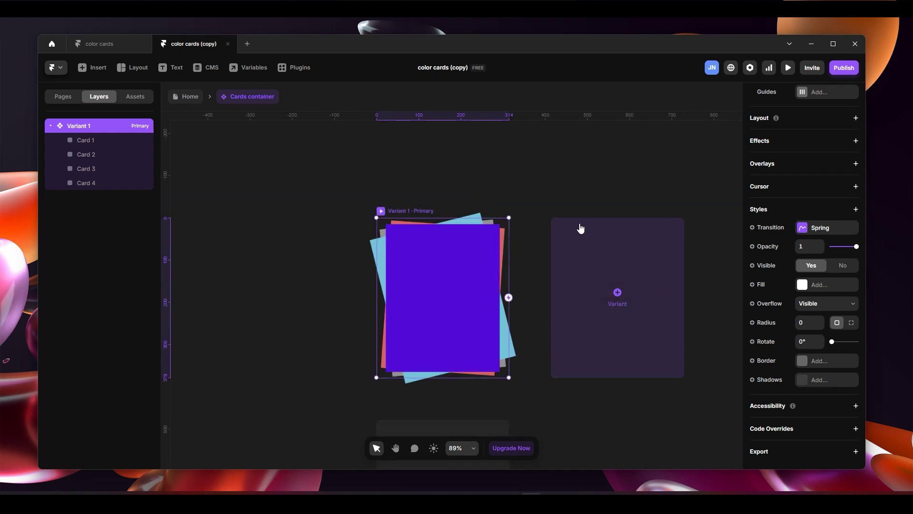
- Return to the Home page and reopen the Cards container component for editing
{"action": "left_click", "coordinate": [189, 97]}
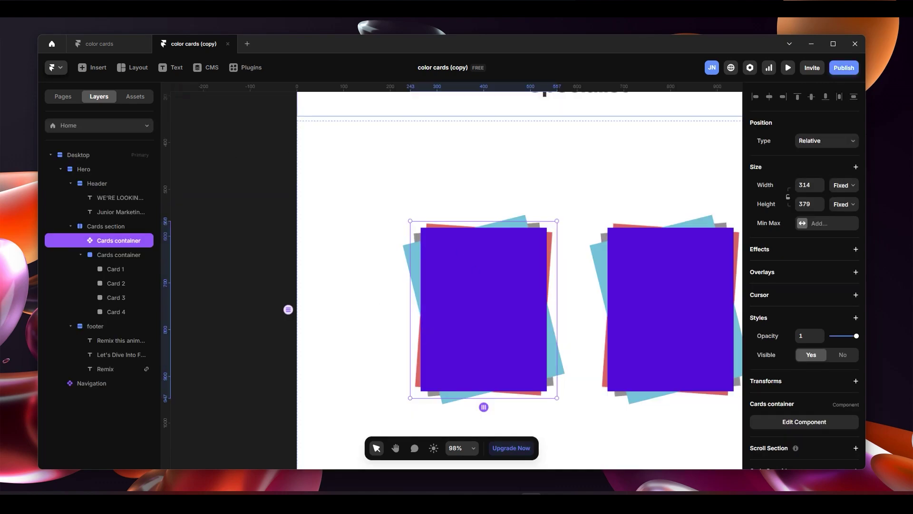
{"action": "double_click", "coordinate": [468, 301]}
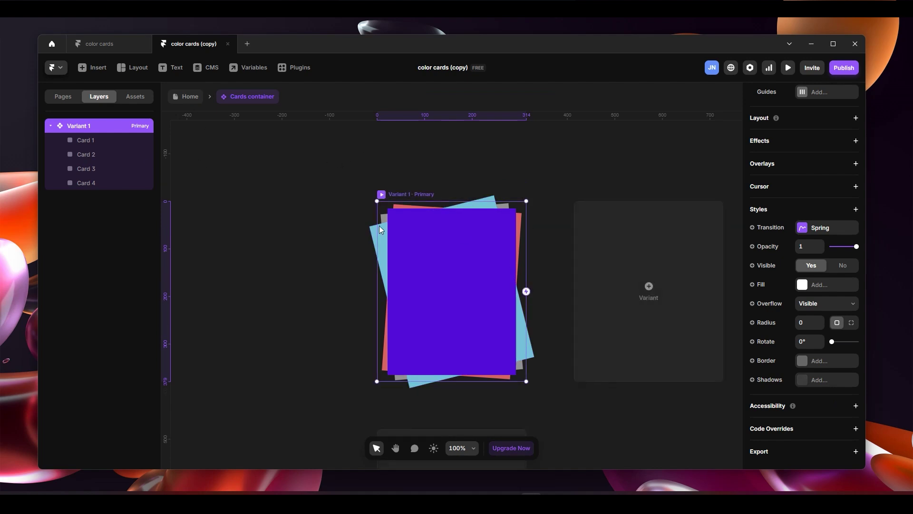
- Add a second variant of the Cards container component beside the primary variant
{"action": "scroll", "coordinate": [555, 298], "scroll_direction": "down", "scroll_amount": 1}
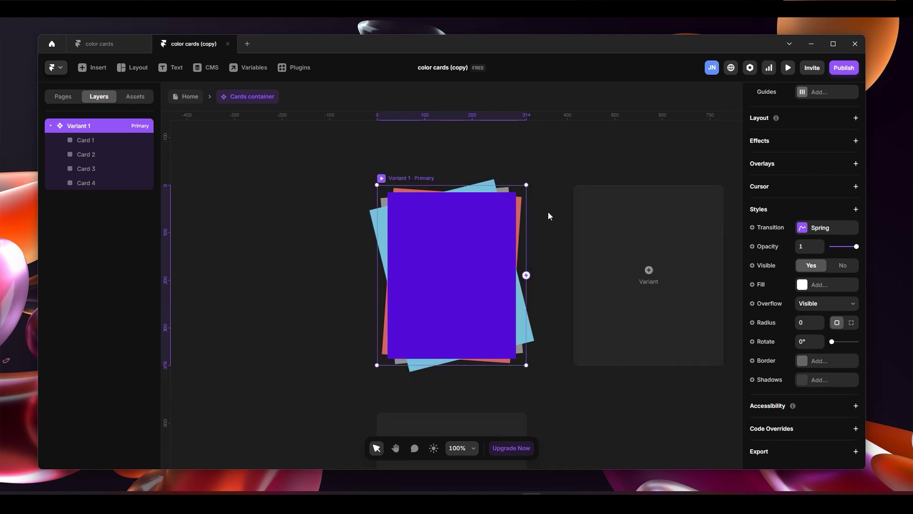
{"action": "scroll", "coordinate": [552, 214], "scroll_direction": "down", "scroll_amount": 3}
{"action": "key", "text": "h"}
{"action": "left_click_drag", "start_coordinate": [588, 179], "coordinate": [472, 186]}
{"action": "key", "text": "v"}
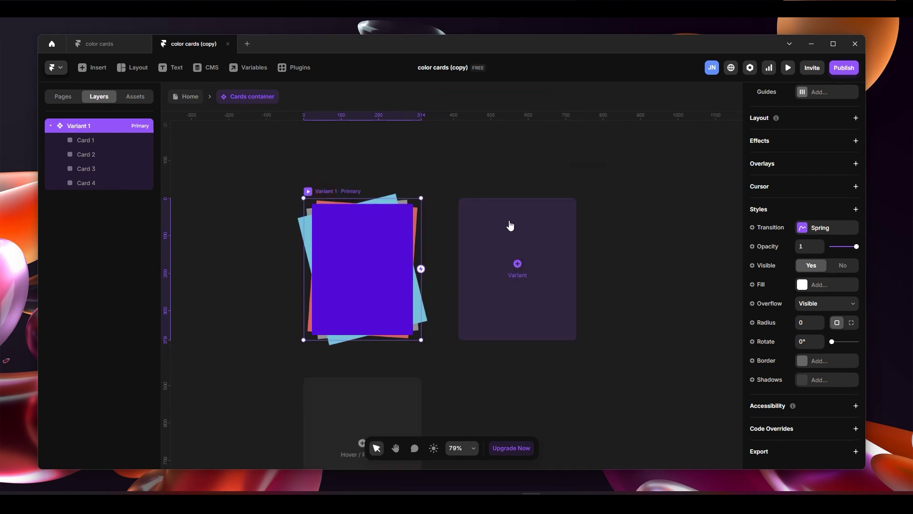
{"action": "left_click", "coordinate": [515, 267]}
- Move the purple Card 4 in Variant 2 above the stack by setting its top position to -380
{"action": "key", "text": "h"}
{"action": "left_click_drag", "start_coordinate": [328, 183], "coordinate": [455, 184]}
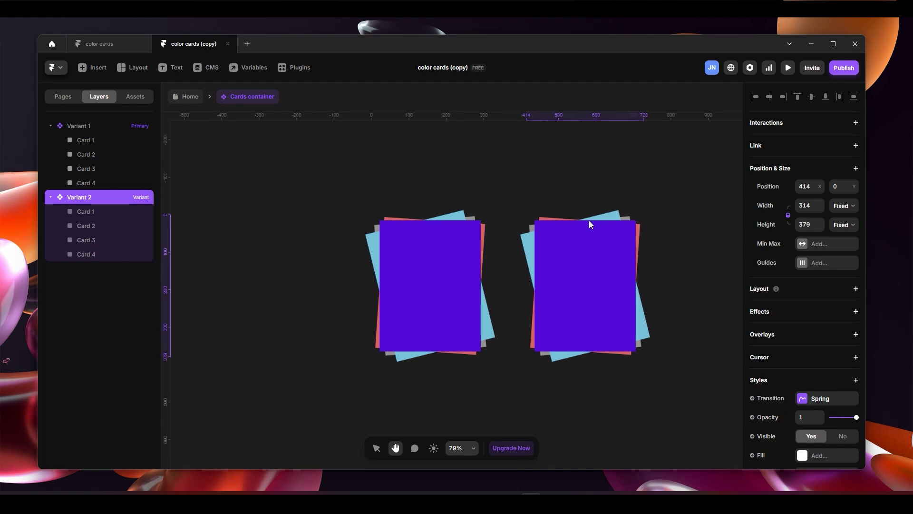
{"action": "key", "text": "v"}
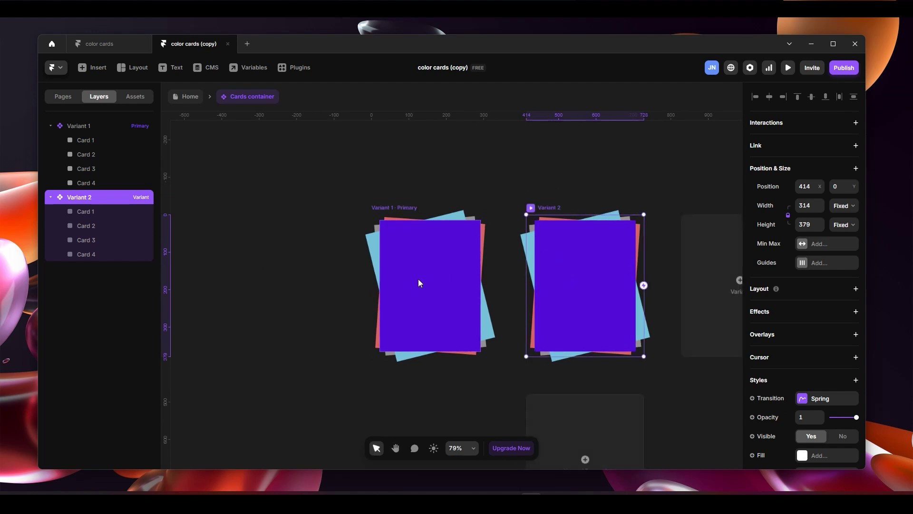
{"action": "double_click", "coordinate": [444, 285]}
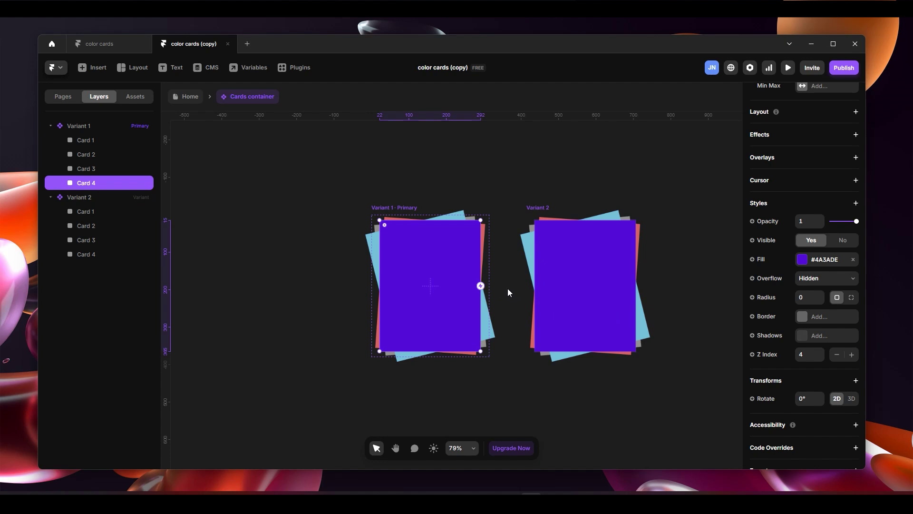
{"action": "left_click", "coordinate": [584, 283]}
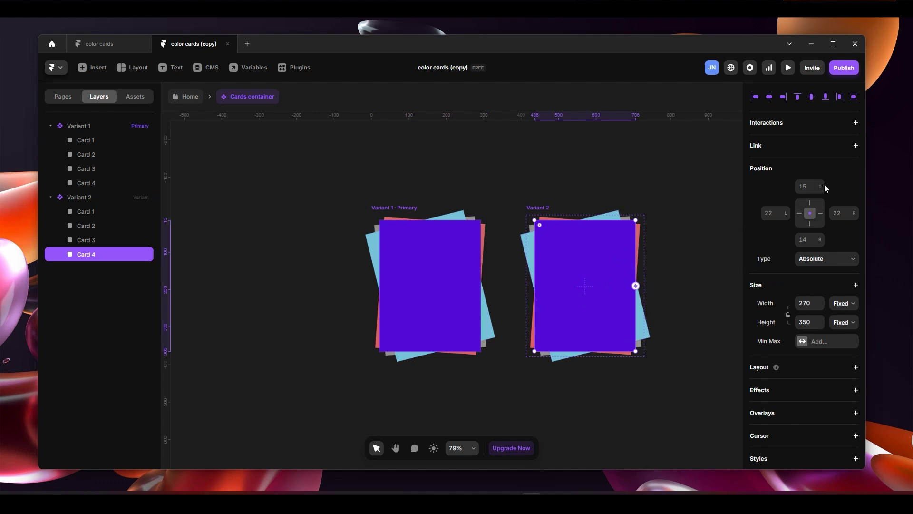
{"action": "left_click_drag", "start_coordinate": [822, 188], "coordinate": [705, 312]}
{"action": "scroll", "coordinate": [668, 276], "scroll_direction": "down", "scroll_amount": 5}
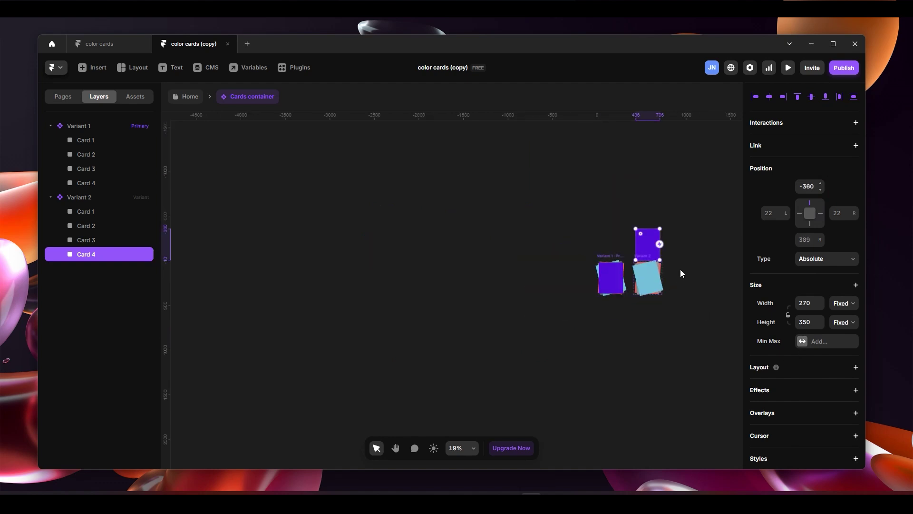
{"action": "scroll", "coordinate": [681, 269], "scroll_direction": "up", "scroll_amount": 5}
{"action": "scroll", "coordinate": [678, 270], "scroll_direction": "up", "scroll_amount": 3}
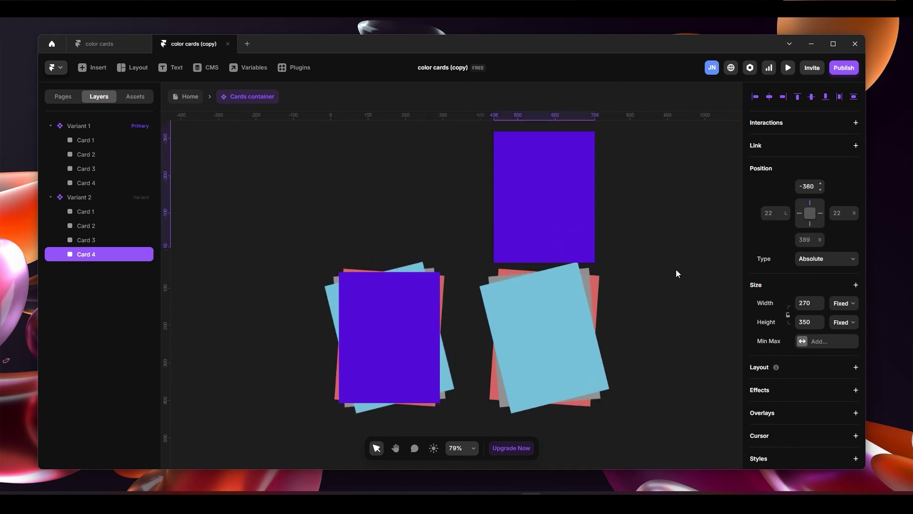
{"action": "left_click_drag", "start_coordinate": [823, 189], "coordinate": [819, 188]}
{"action": "left_click", "coordinate": [814, 186]}
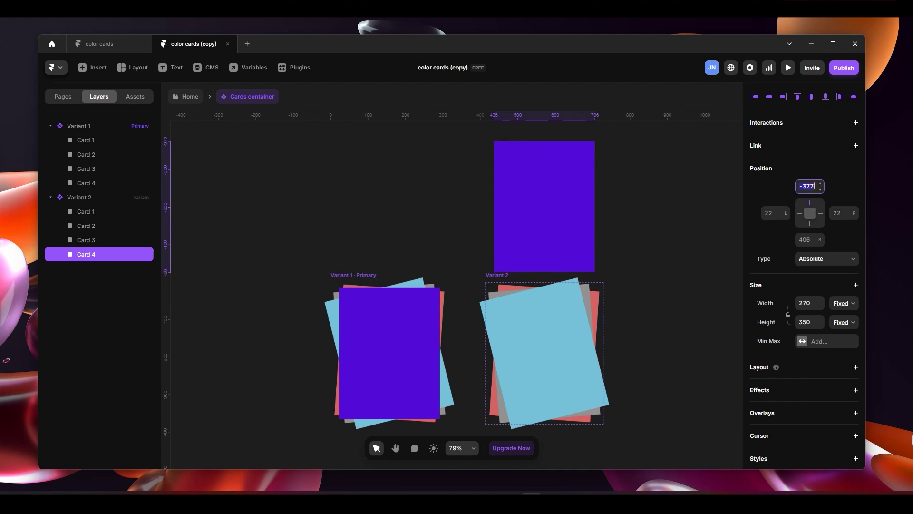
{"action": "type", "text": "-3"}
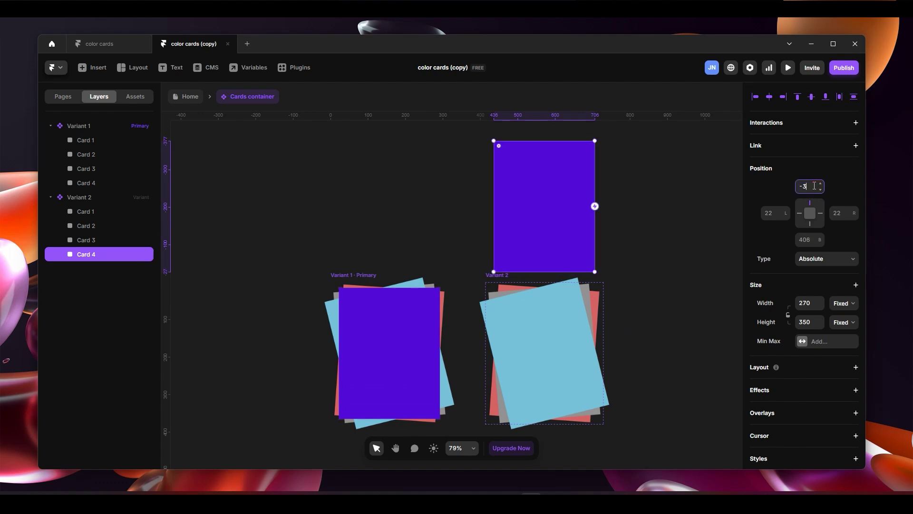
{"action": "key", "text": "Return"}
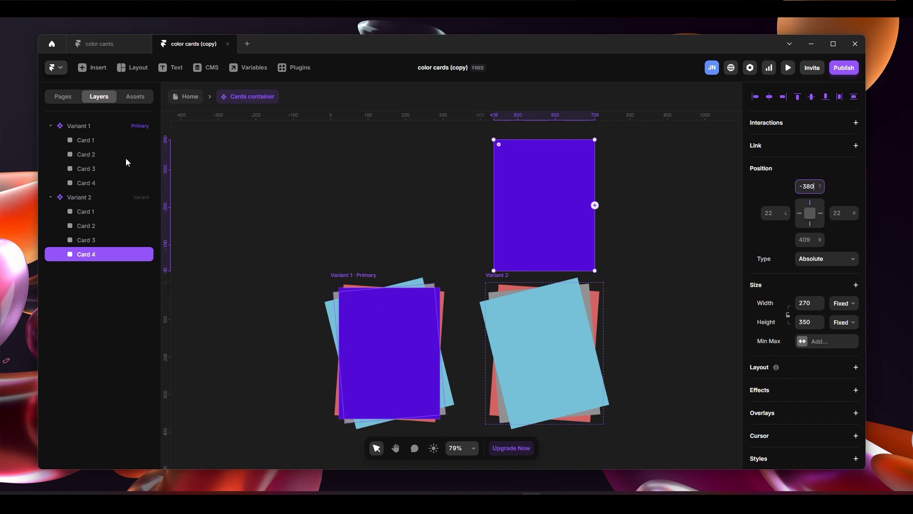
- Add a third variant of the component based on Variant 2
{"action": "left_click", "coordinate": [101, 182]}
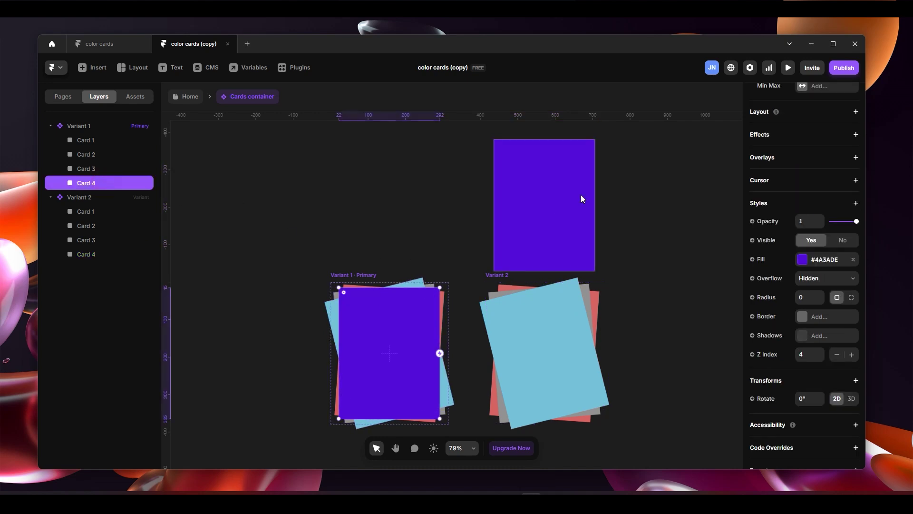
{"action": "left_click", "coordinate": [636, 269]}
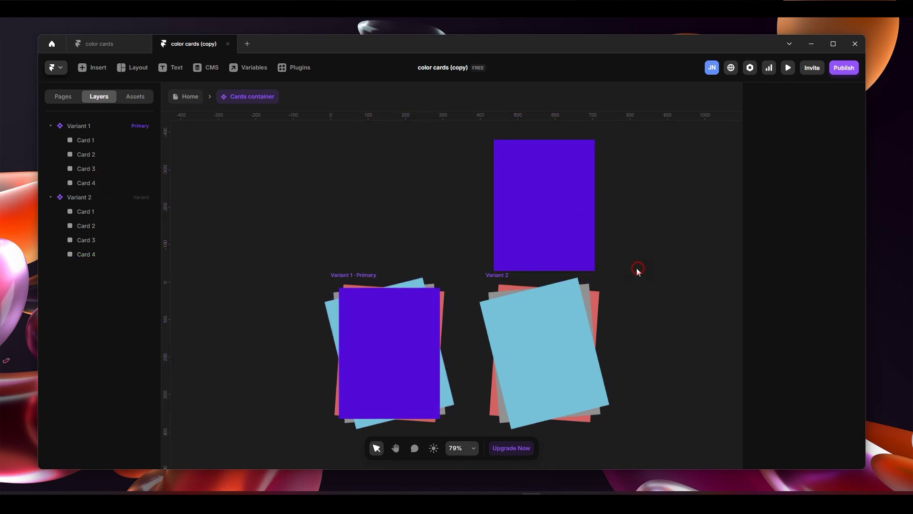
{"action": "scroll", "coordinate": [540, 227], "scroll_direction": "right", "scroll_amount": 2}
{"action": "left_click", "coordinate": [540, 227]}
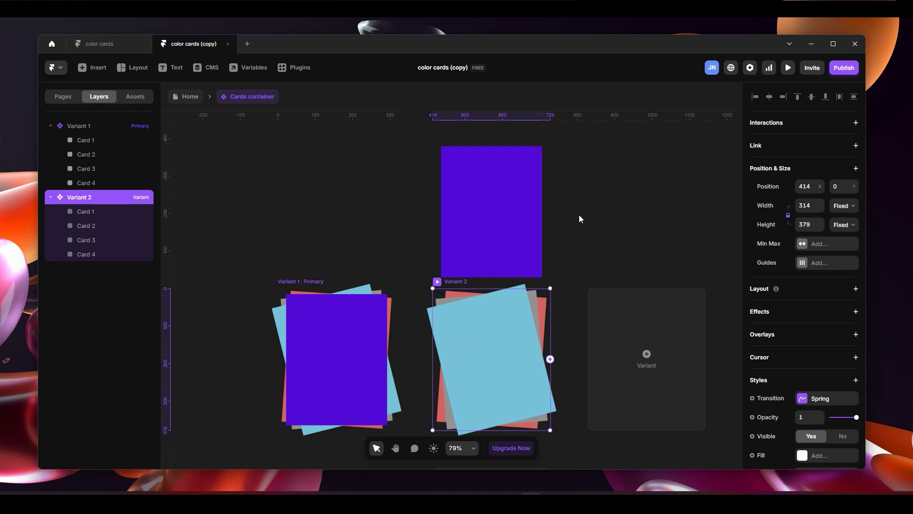
{"action": "scroll", "coordinate": [579, 215], "scroll_direction": "down", "scroll_amount": 1}
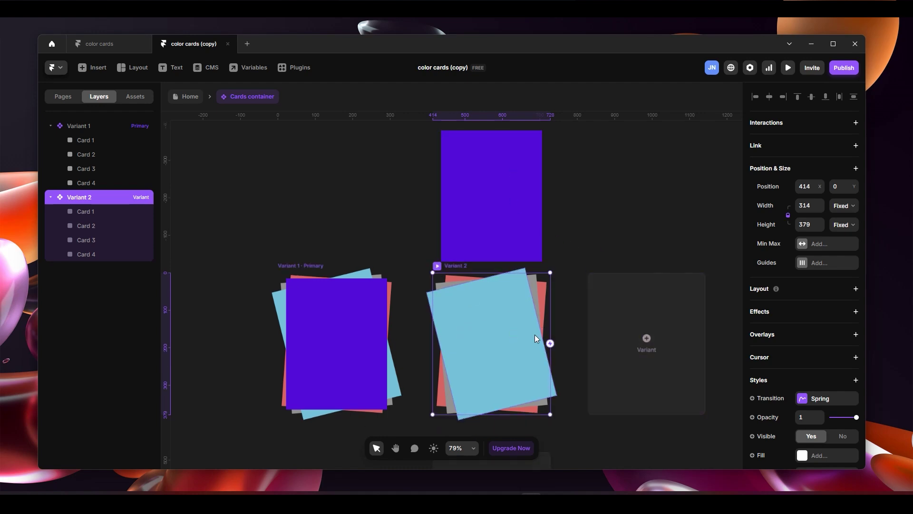
{"action": "scroll", "coordinate": [538, 239], "scroll_direction": "up", "scroll_amount": 1}
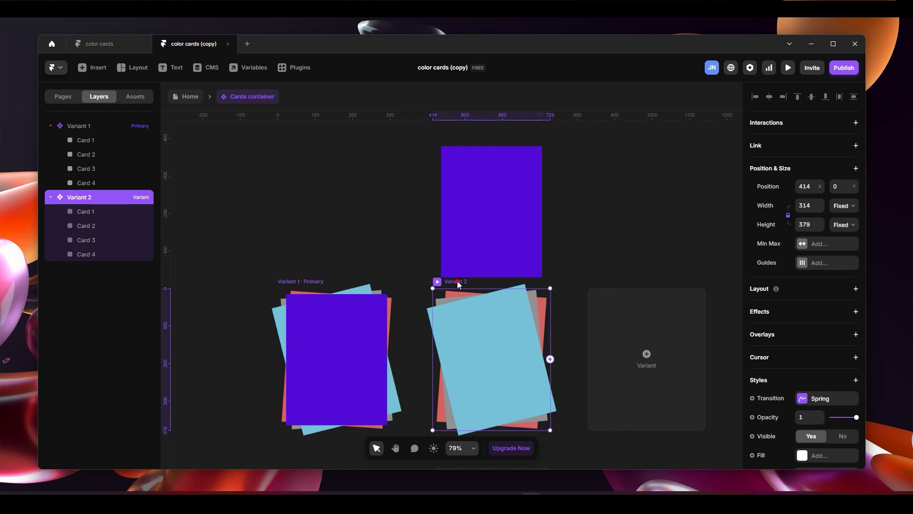
{"action": "left_click", "coordinate": [649, 358]}
- Set the top position of Card 4 in Variant 3 to 0
{"action": "scroll", "coordinate": [492, 273], "scroll_direction": "up", "scroll_amount": 5}
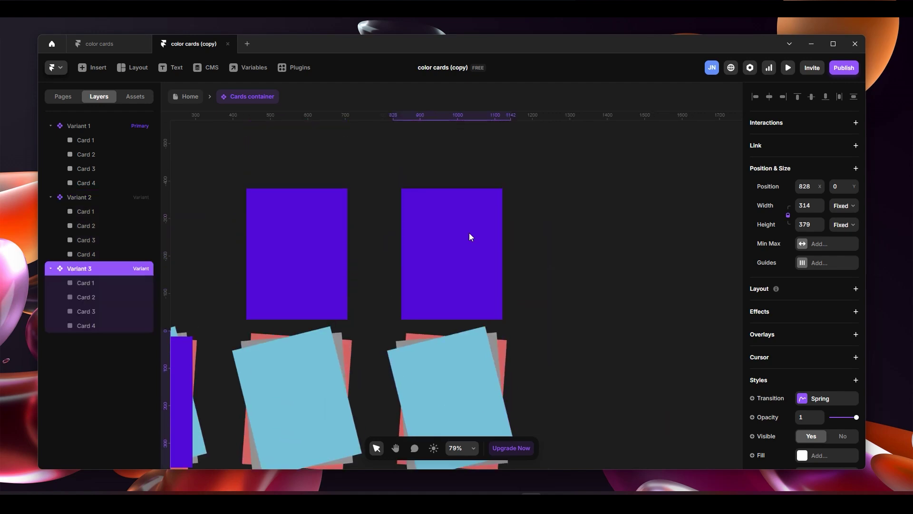
{"action": "left_click", "coordinate": [470, 237]}
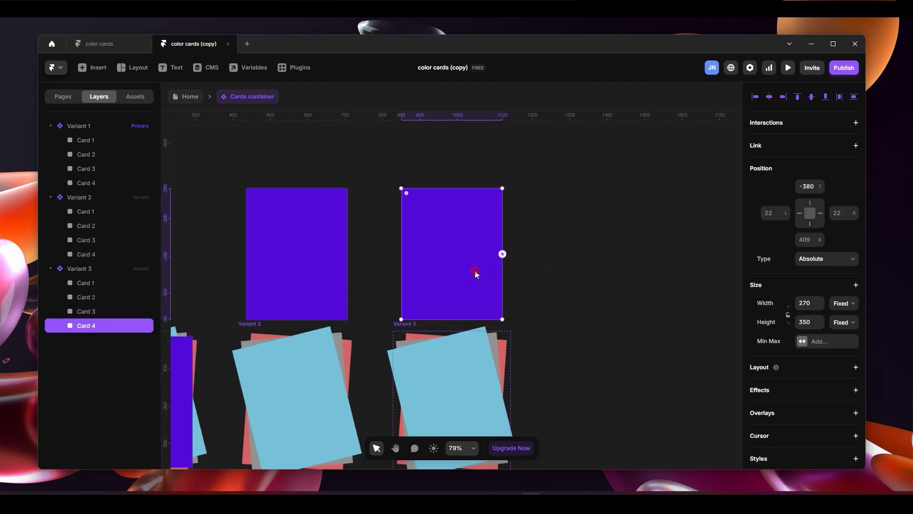
{"action": "left_click_drag", "start_coordinate": [815, 184], "coordinate": [809, 157]}
{"action": "left_click", "coordinate": [814, 186]}
{"action": "type", "text": "0"}
{"action": "key", "text": "Return"}
{"action": "scroll", "coordinate": [523, 236], "scroll_direction": "down", "scroll_amount": 2}
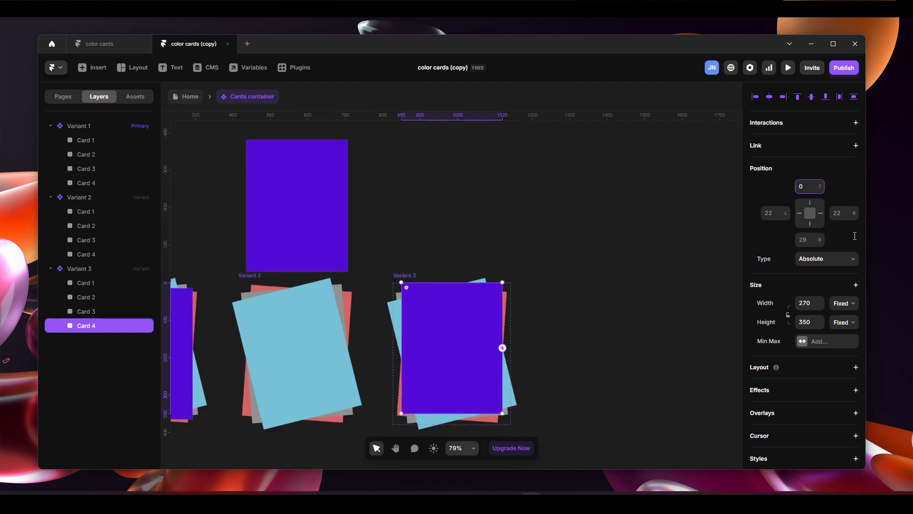
- Align Card 4 in Variant 3 with its place in Variant 1 by setting its top position to 15
{"action": "left_click", "coordinate": [495, 194]}
{"action": "key", "text": "space"}
{"action": "left_click_drag", "start_coordinate": [246, 323], "coordinate": [409, 295]}
{"action": "left_click", "coordinate": [326, 299]}
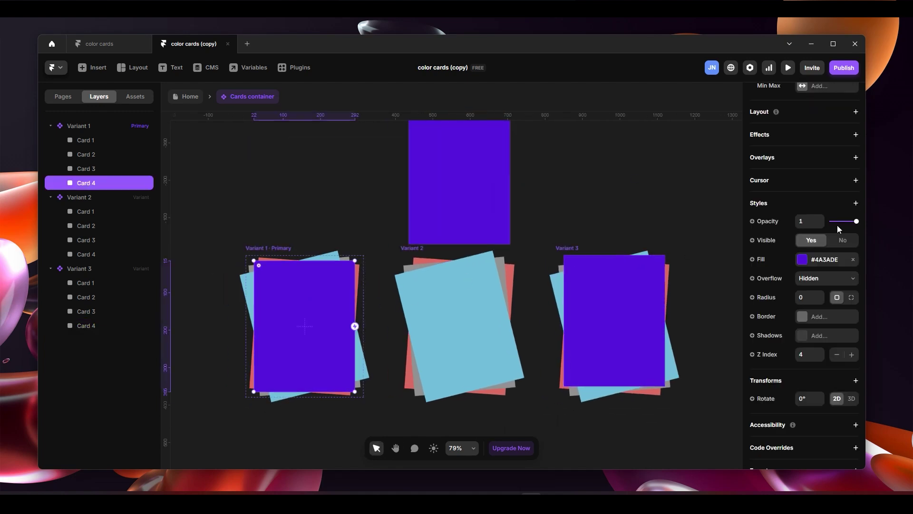
{"action": "scroll", "coordinate": [835, 227], "scroll_direction": "up", "scroll_amount": 5}
{"action": "left_click", "coordinate": [595, 264]}
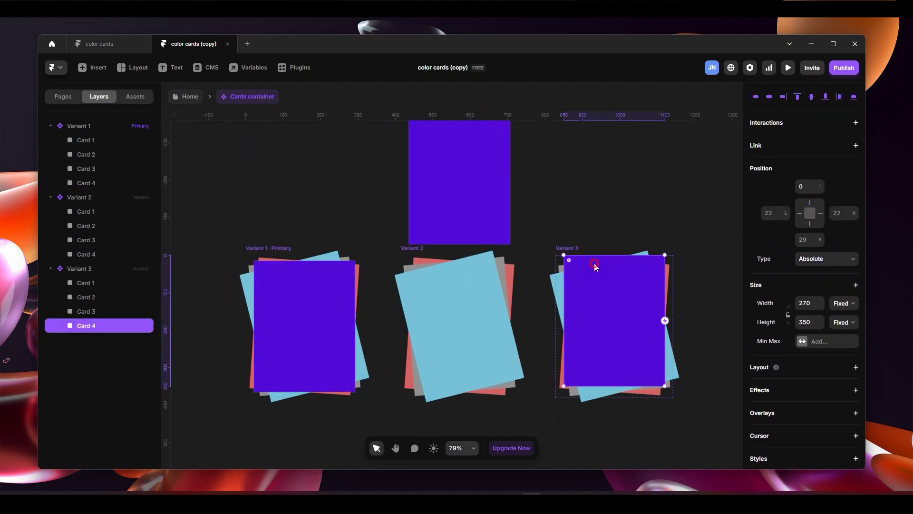
{"action": "left_click", "coordinate": [812, 187]}
{"action": "key", "text": "Return"}
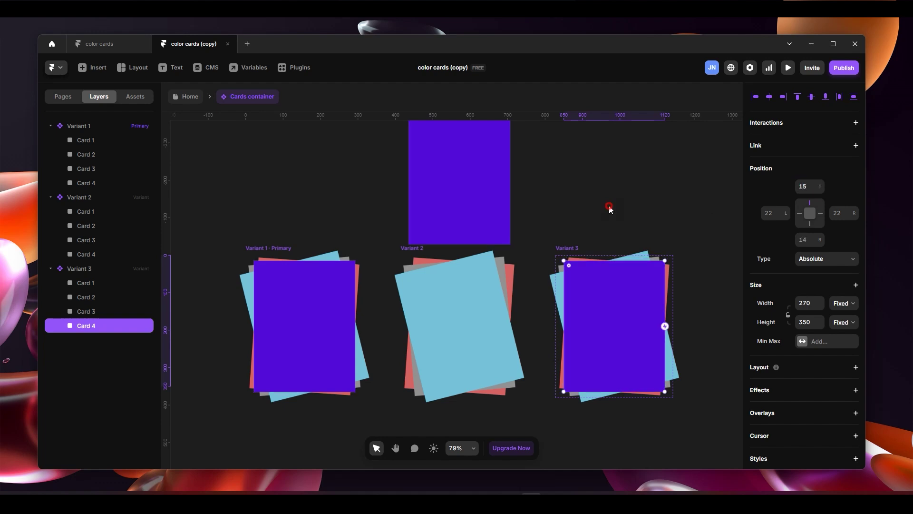
{"action": "left_click", "coordinate": [607, 206]}
- Send the purple Card 4 in Variant 3 behind the stack by lowering its Z Index to 1
{"action": "key", "text": "space"}
{"action": "left_click_drag", "start_coordinate": [623, 202], "coordinate": [561, 174]}
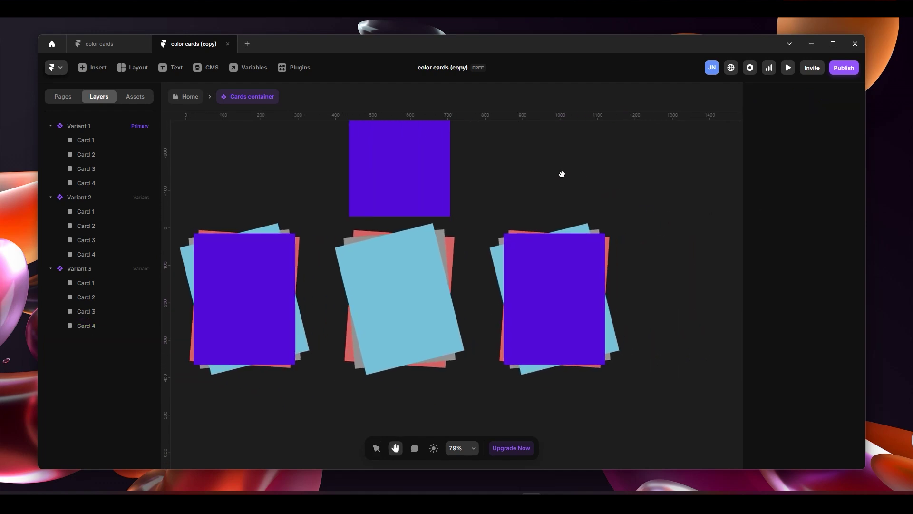
{"action": "left_click_drag", "start_coordinate": [527, 237], "coordinate": [525, 240]}
{"action": "key", "text": "v"}
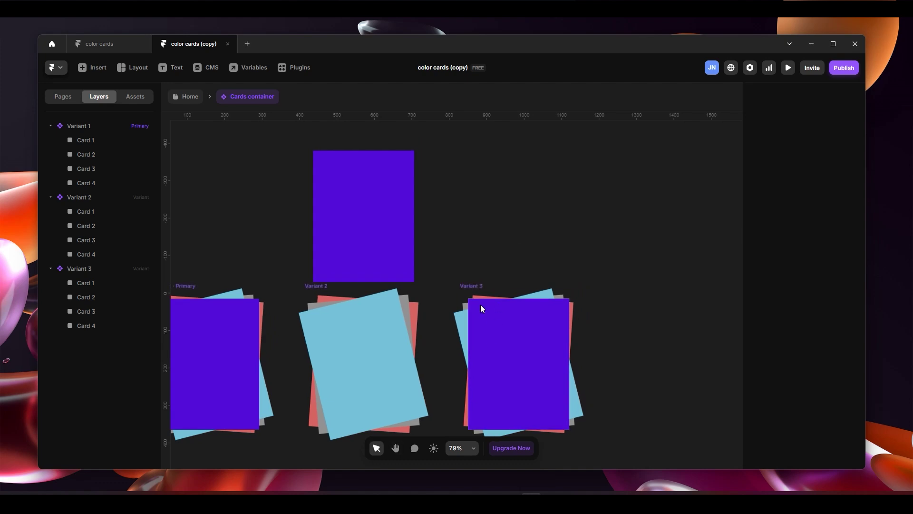
{"action": "left_click", "coordinate": [518, 339]}
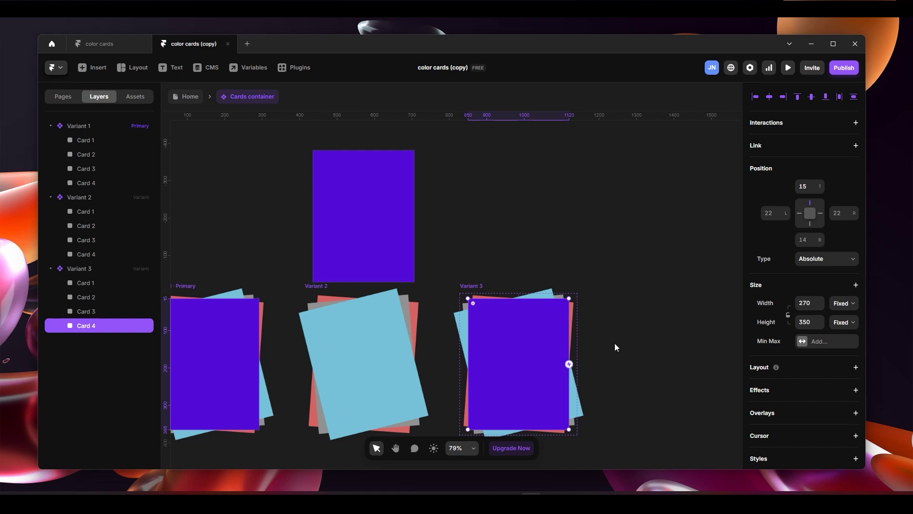
{"action": "scroll", "coordinate": [802, 322], "scroll_direction": "down", "scroll_amount": 6}
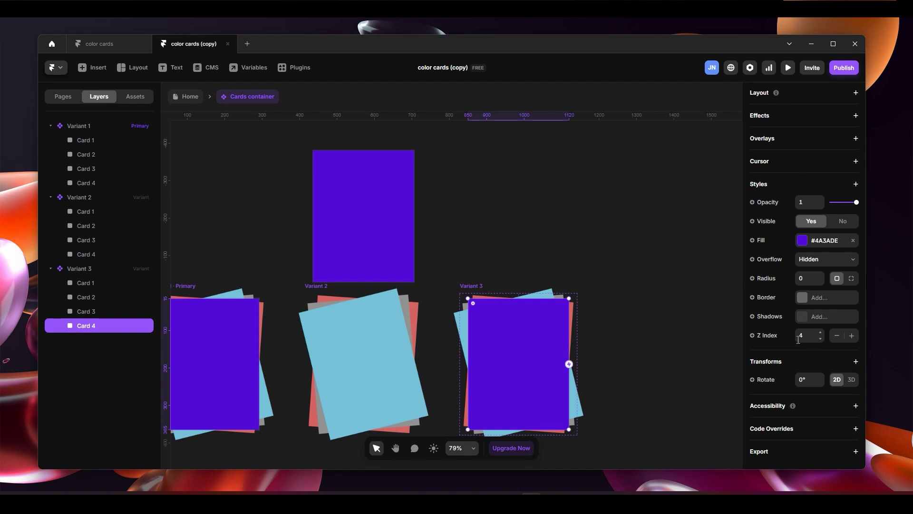
{"action": "left_click", "coordinate": [837, 336]}
{"action": "left_click", "coordinate": [837, 336]}
{"action": "left_click", "coordinate": [838, 337]}
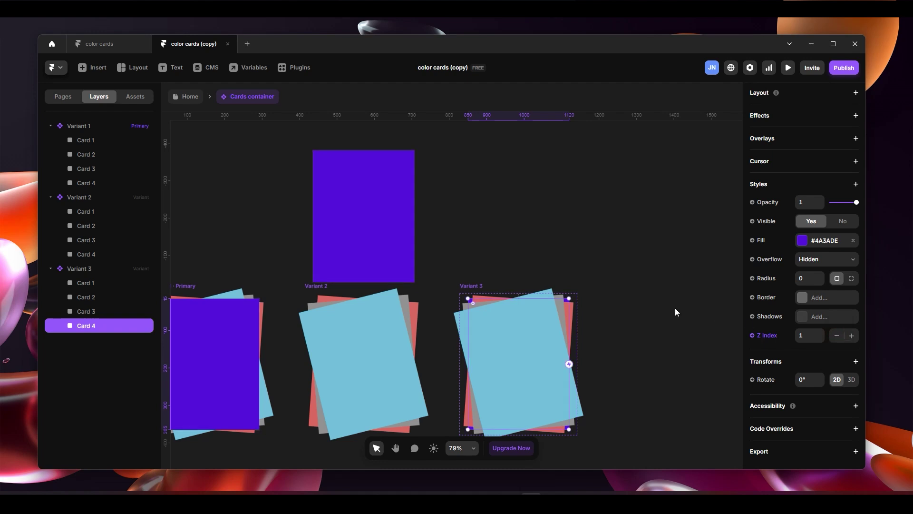
{"action": "left_click", "coordinate": [555, 220]}
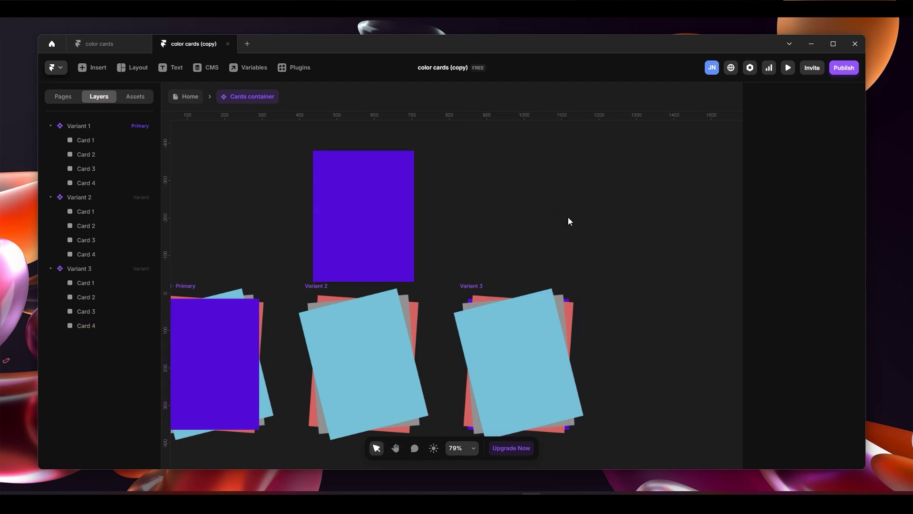
- Raise the Z Index of the red Card 1 in Variant 3 to 2
{"action": "key", "text": "h"}
{"action": "left_click_drag", "start_coordinate": [529, 257], "coordinate": [539, 231]}
{"action": "key", "text": "v"}
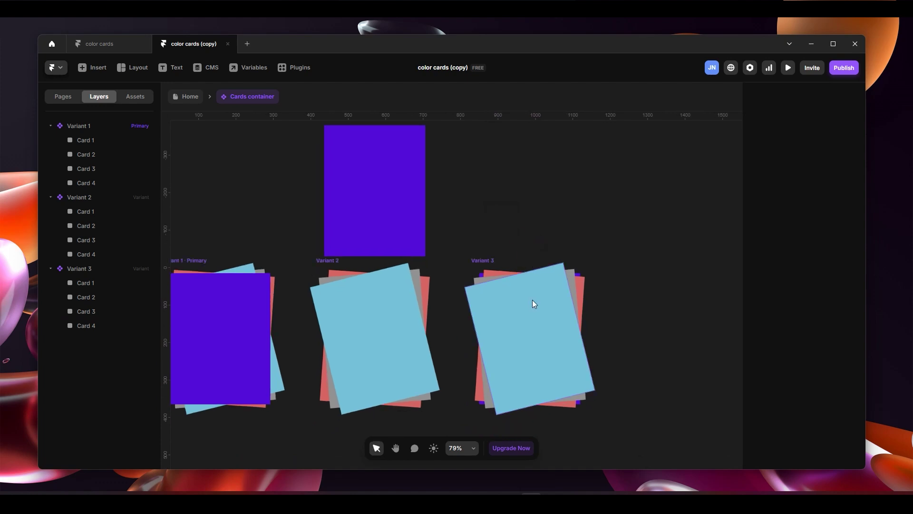
{"action": "left_click", "coordinate": [484, 259]}
{"action": "scroll", "coordinate": [785, 344], "scroll_direction": "down", "scroll_amount": 3}
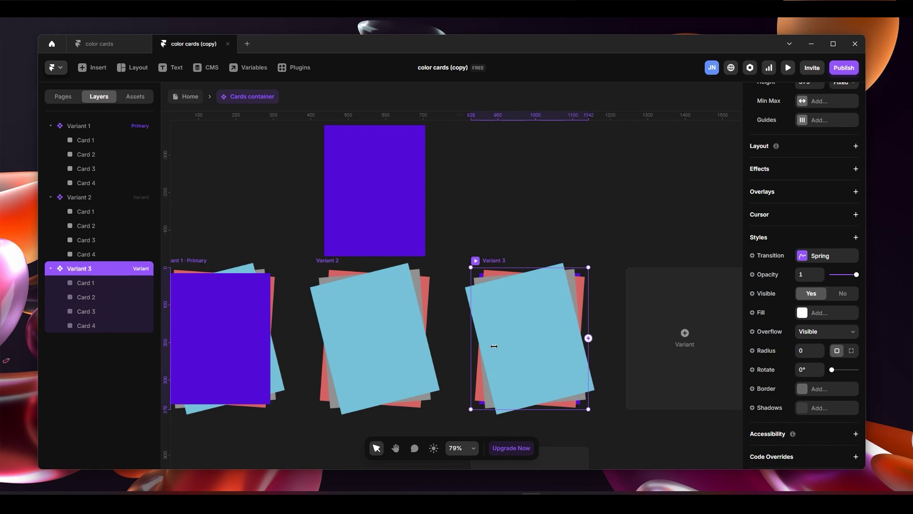
{"action": "left_click", "coordinate": [102, 283]}
{"action": "scroll", "coordinate": [797, 367], "scroll_direction": "down", "scroll_amount": 5}
{"action": "scroll", "coordinate": [798, 366], "scroll_direction": "down", "scroll_amount": 1}
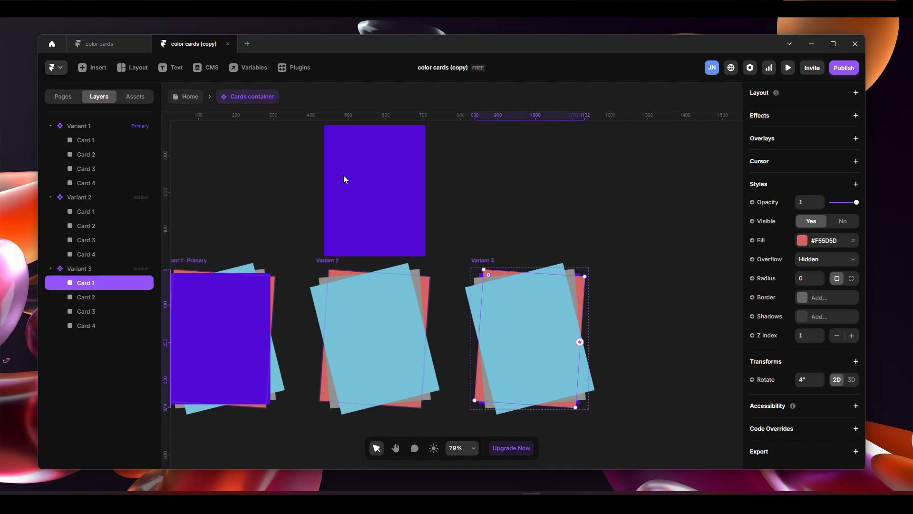
{"action": "left_click", "coordinate": [852, 336]}
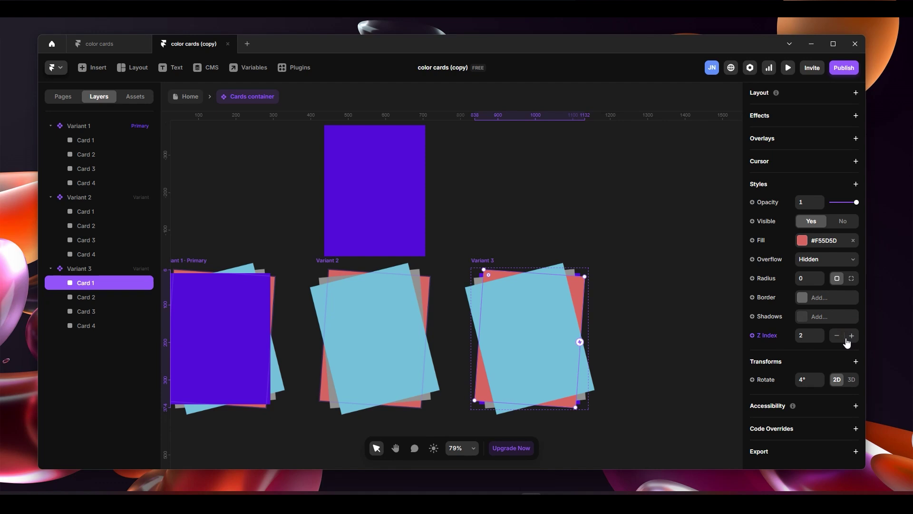
- Raise the Z Index of the grey Card 2 in Variant 3 to 3
{"action": "left_click", "coordinate": [113, 296]}
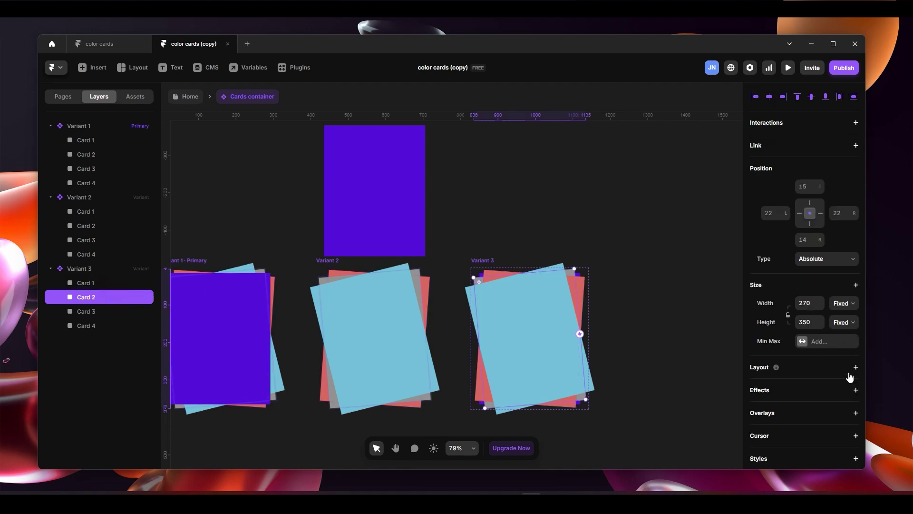
{"action": "scroll", "coordinate": [850, 377], "scroll_direction": "down", "scroll_amount": 5}
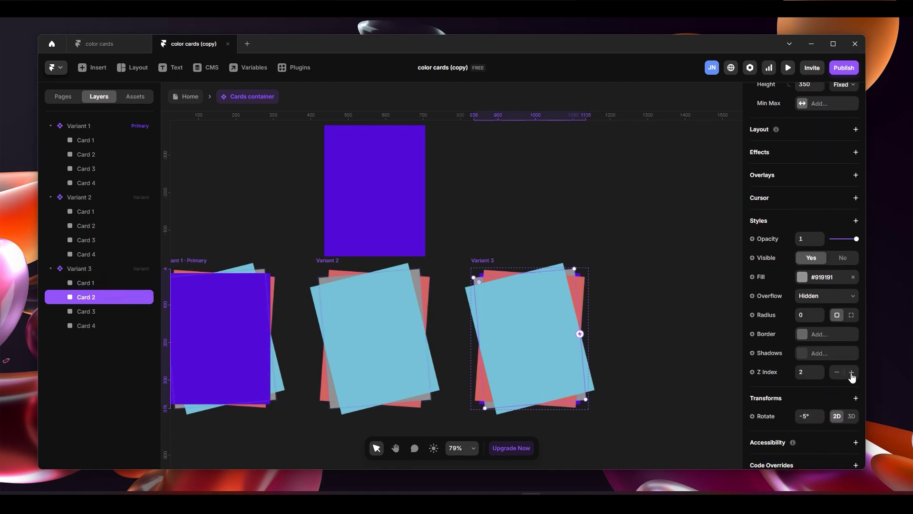
{"action": "left_click", "coordinate": [851, 373]}
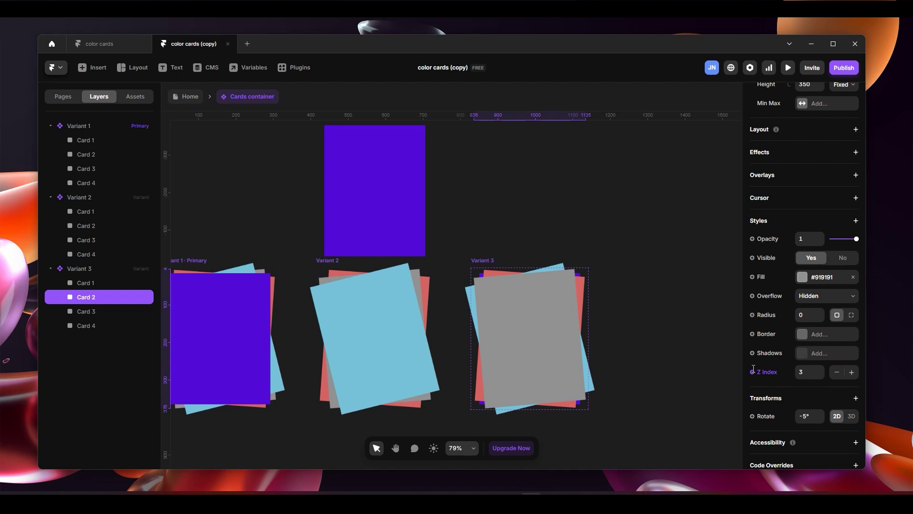
- Bring the blue Card 3 in Variant 3 to the front by raising its Z Index to 4
{"action": "left_click", "coordinate": [112, 312]}
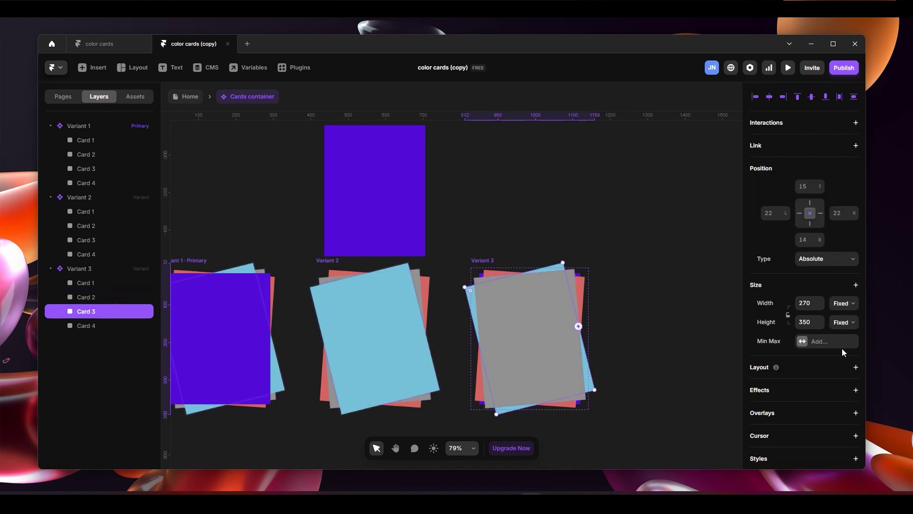
{"action": "scroll", "coordinate": [842, 350], "scroll_direction": "down", "scroll_amount": 5}
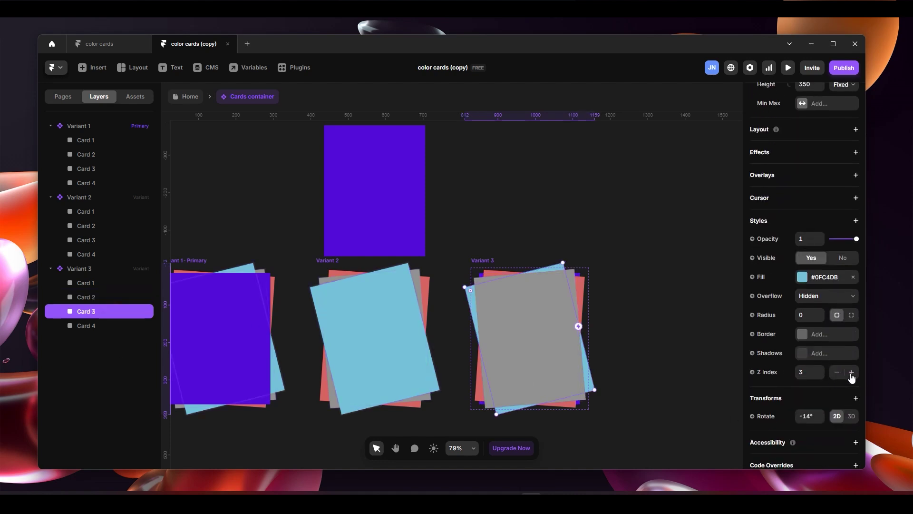
{"action": "left_click", "coordinate": [852, 373]}
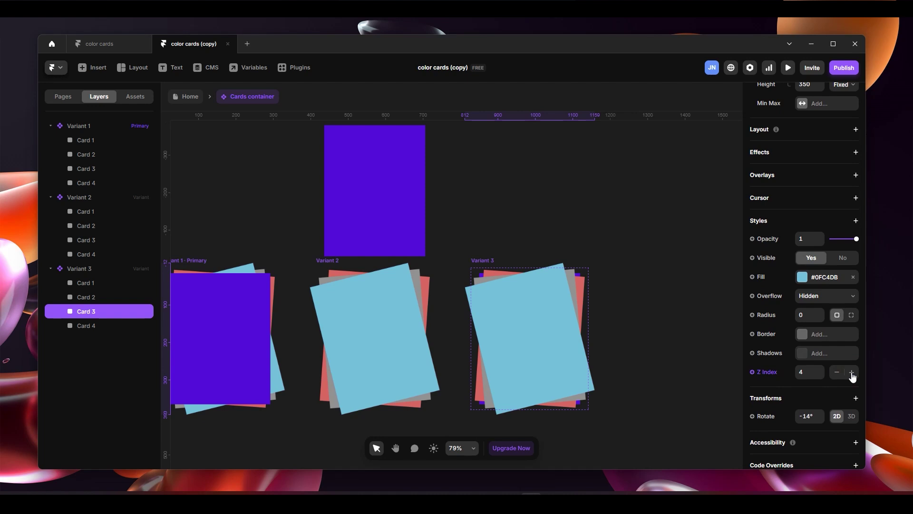
{"action": "left_click", "coordinate": [584, 230]}
{"action": "left_click_drag", "start_coordinate": [527, 209], "coordinate": [615, 197]}
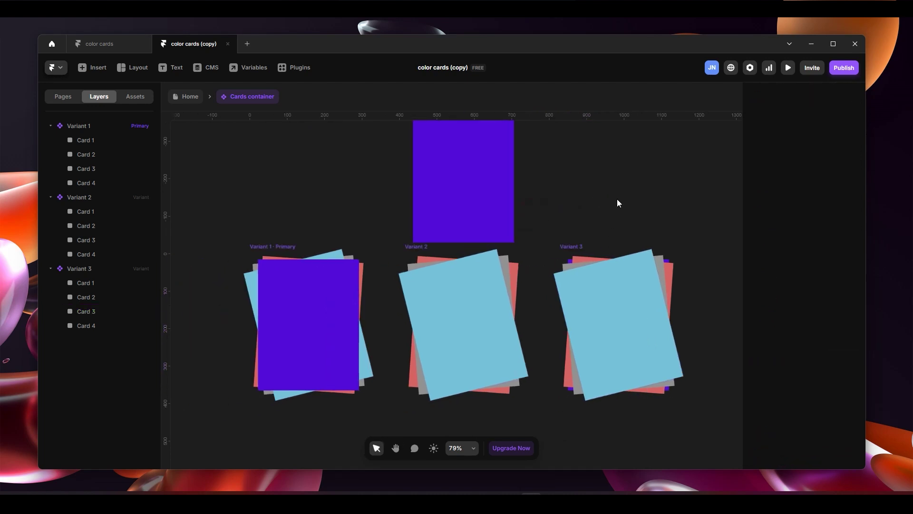
- Add a Click interaction to the purple Card 4 in Variant 1 that switches to Variant 2
{"action": "key", "text": "h"}
{"action": "left_click_drag", "start_coordinate": [601, 208], "coordinate": [566, 242]}
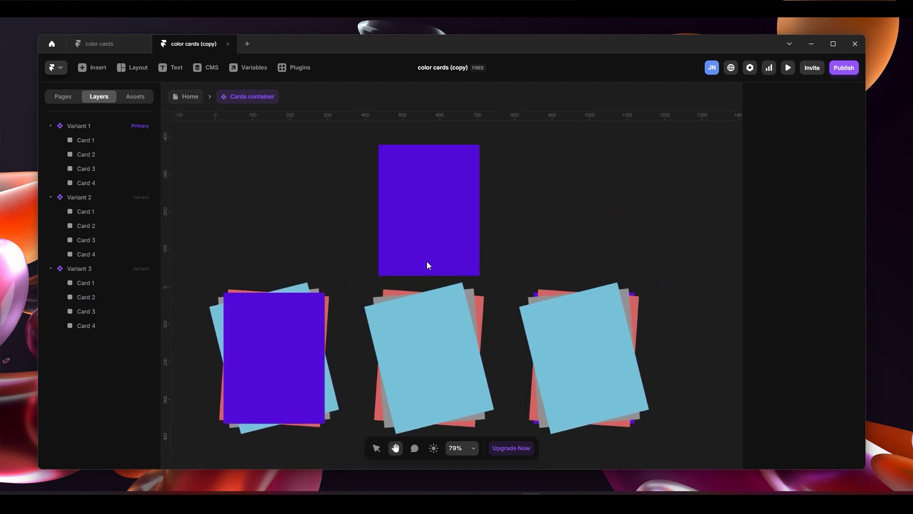
{"action": "key", "text": "v"}
{"action": "left_click", "coordinate": [241, 281]}
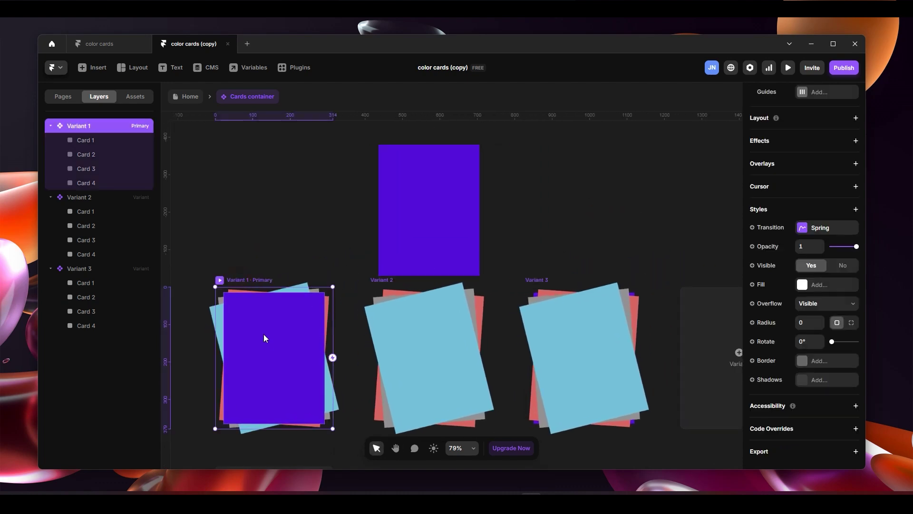
{"action": "left_click", "coordinate": [264, 334]}
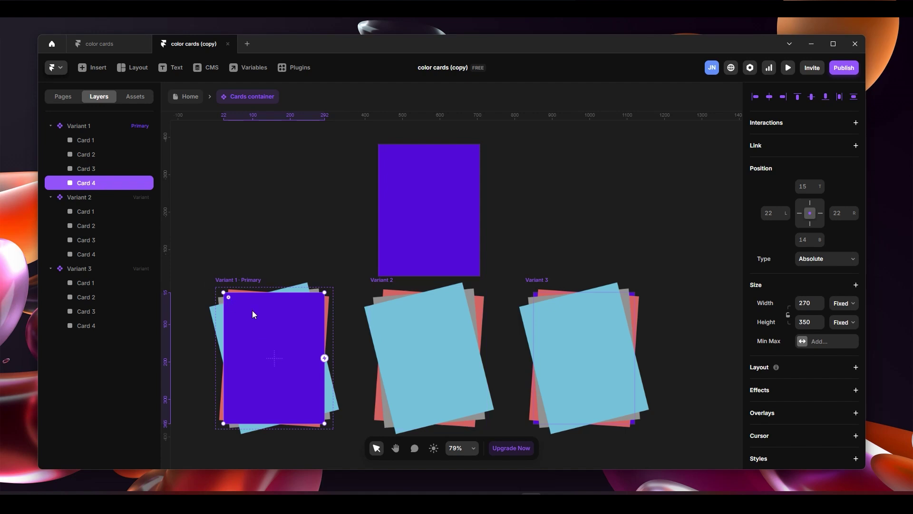
{"action": "left_click_drag", "start_coordinate": [324, 358], "coordinate": [395, 342]}
{"action": "left_click", "coordinate": [415, 348]}
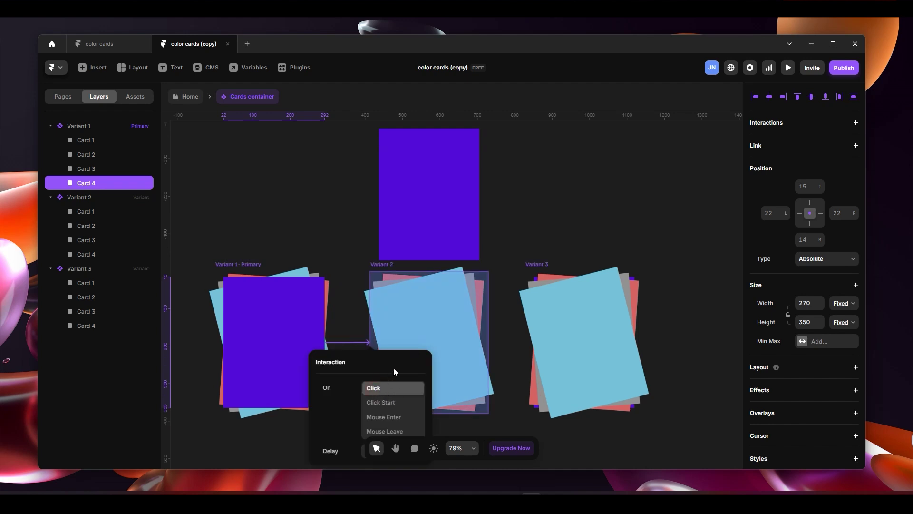
{"action": "left_click", "coordinate": [333, 285]}
{"action": "scroll", "coordinate": [424, 324], "scroll_direction": "up", "scroll_amount": 2}
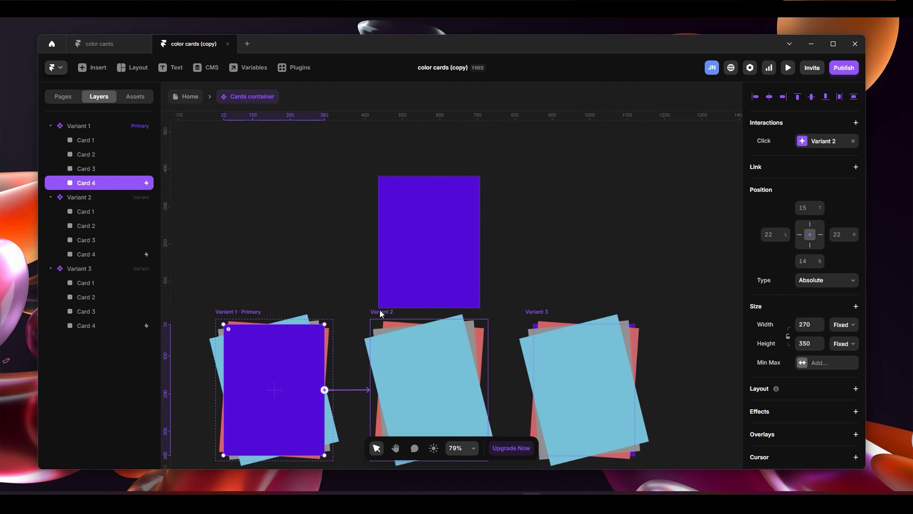
- Connect Variant 2 to Variant 3 with an interaction triggered on Appear
{"action": "left_click", "coordinate": [380, 310]}
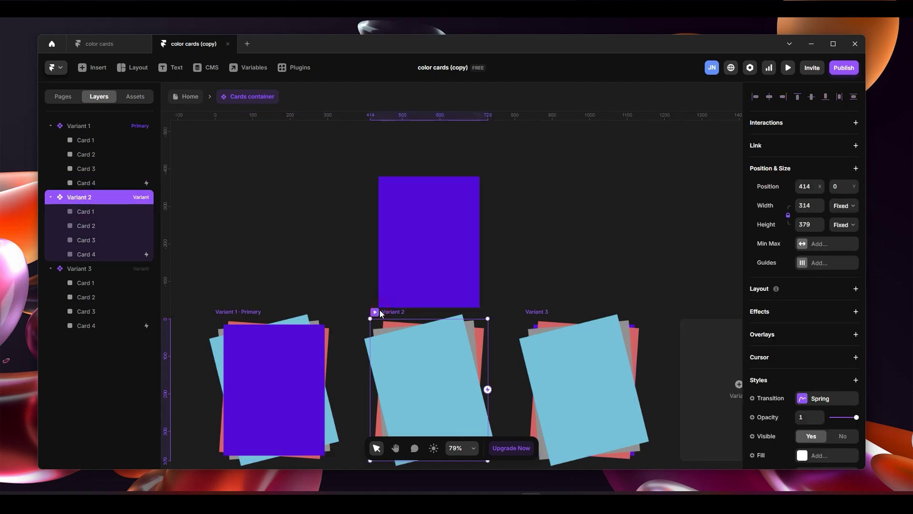
{"action": "scroll", "coordinate": [381, 308], "scroll_direction": "down", "scroll_amount": 2}
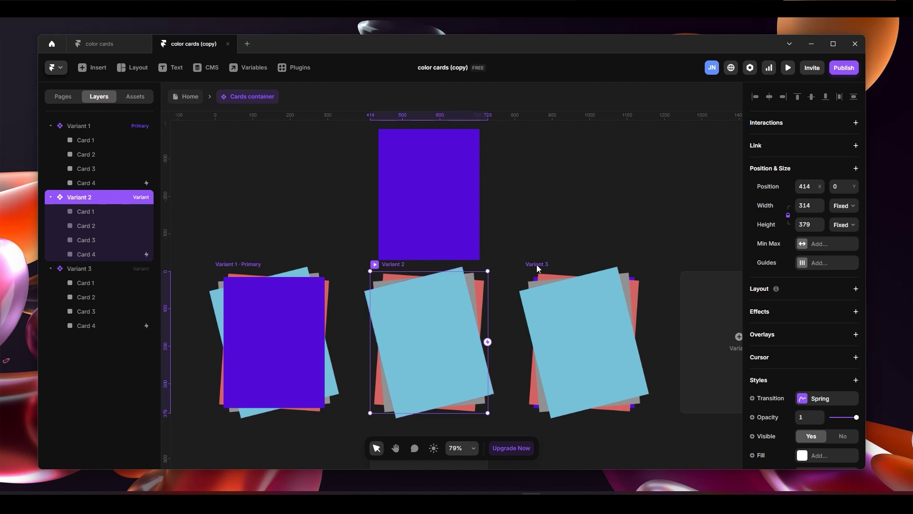
{"action": "left_click_drag", "start_coordinate": [488, 341], "coordinate": [493, 335]}
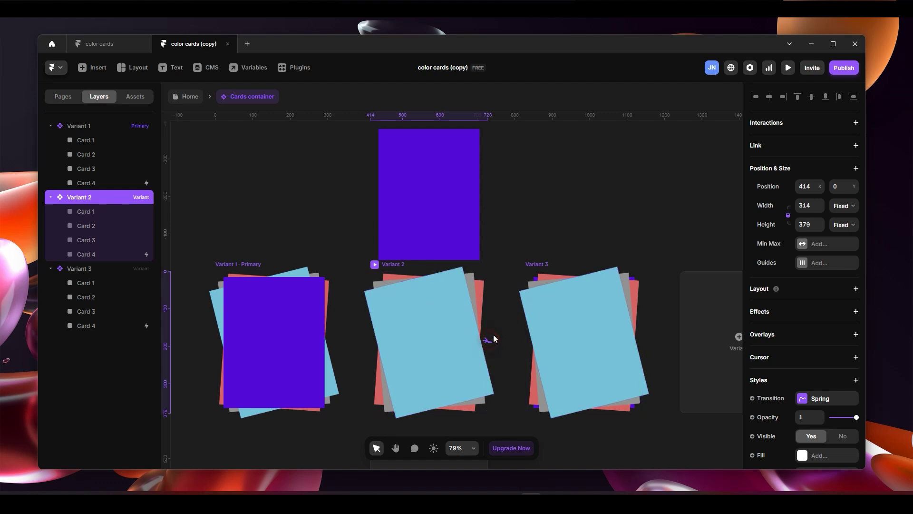
{"action": "left_click_drag", "start_coordinate": [517, 298], "coordinate": [553, 336]}
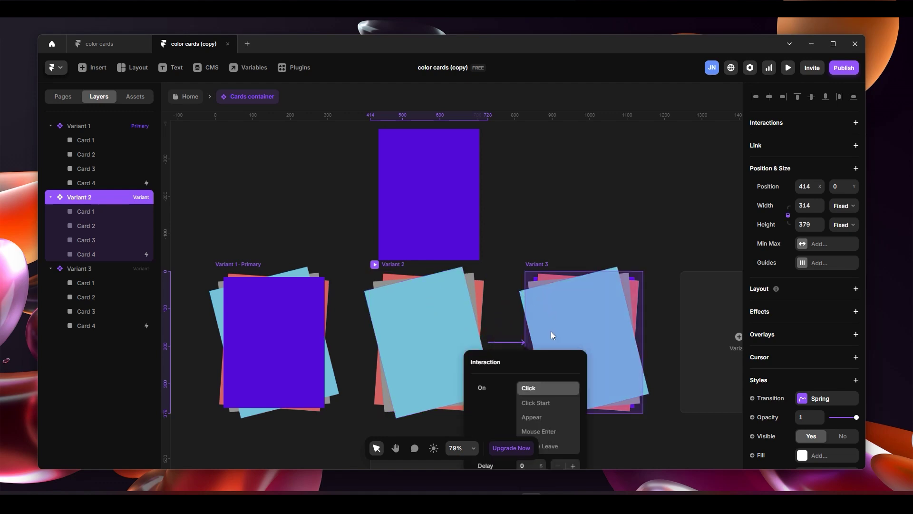
{"action": "scroll", "coordinate": [541, 409], "scroll_direction": "down", "scroll_amount": 1}
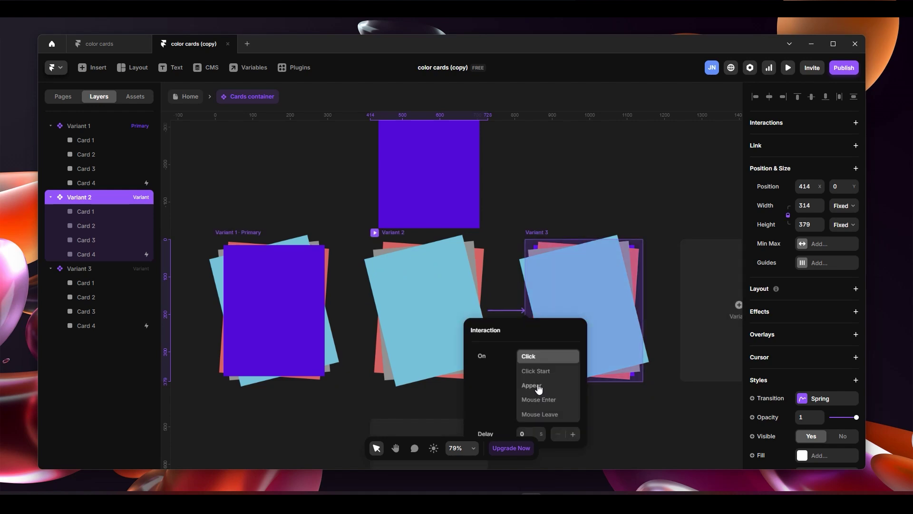
{"action": "left_click", "coordinate": [539, 386]}
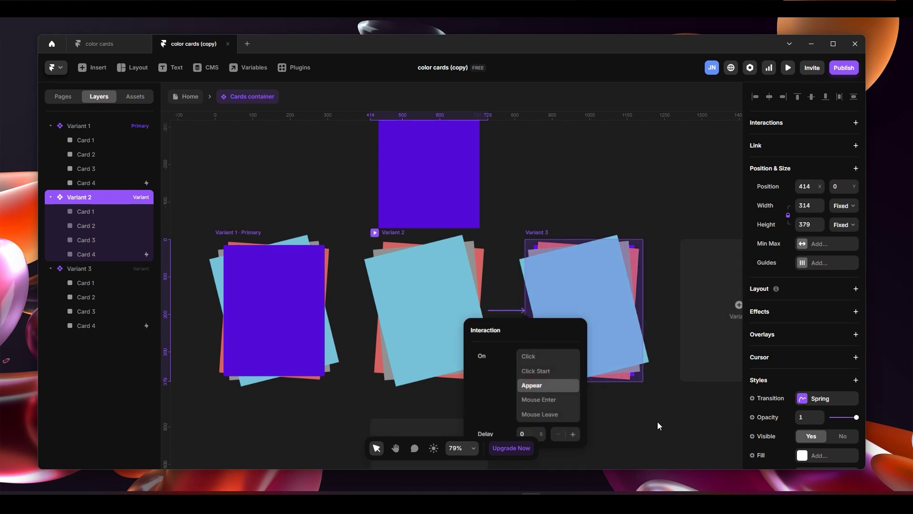
{"action": "left_click", "coordinate": [614, 432]}
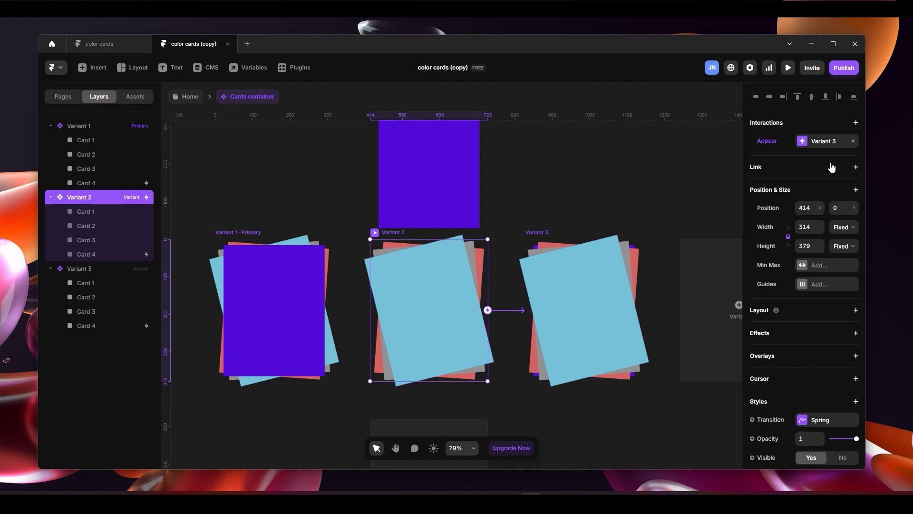
- Set the delay of Variant 2's Appear interaction to 1 second, keeping Variant 3 as its target
{"action": "left_click", "coordinate": [833, 148]}
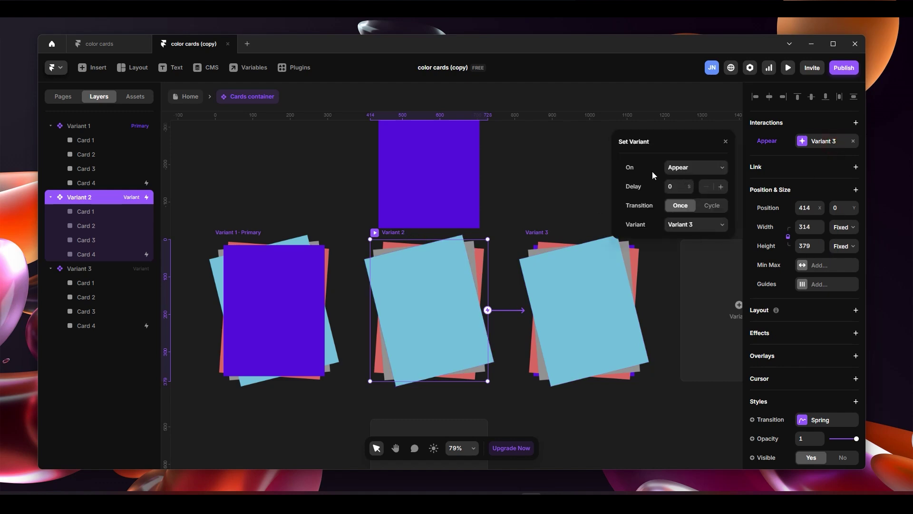
{"action": "left_click", "coordinate": [714, 177]}
{"action": "left_click", "coordinate": [709, 181]}
{"action": "left_click", "coordinate": [676, 190]}
{"action": "left_click", "coordinate": [697, 226]}
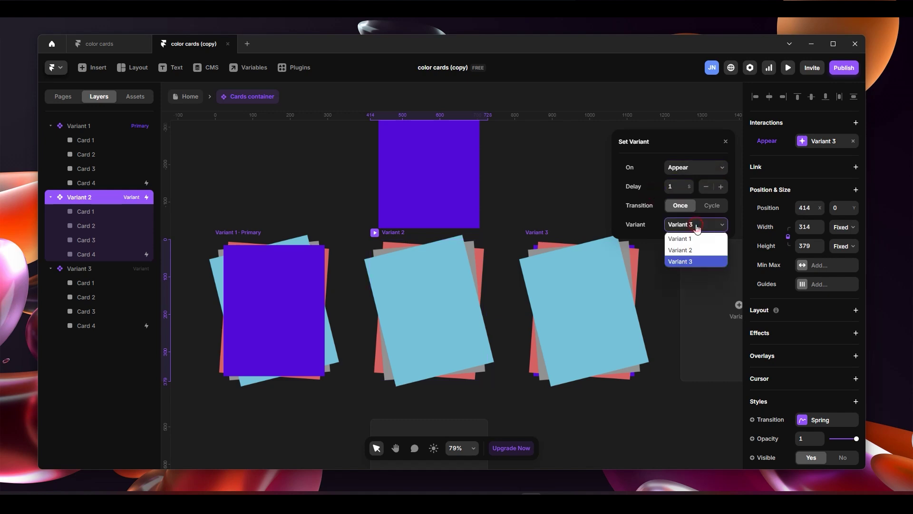
{"action": "left_click", "coordinate": [694, 261]}
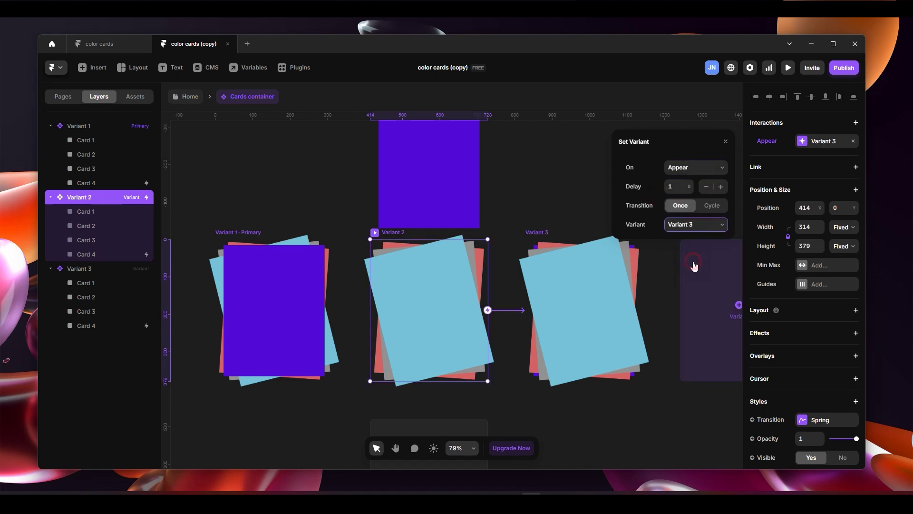
{"action": "left_click", "coordinate": [557, 194]}
- Preview Variant 1 and test the purple card's click animation, reloading the preview to run it again
{"action": "left_click", "coordinate": [234, 233]}
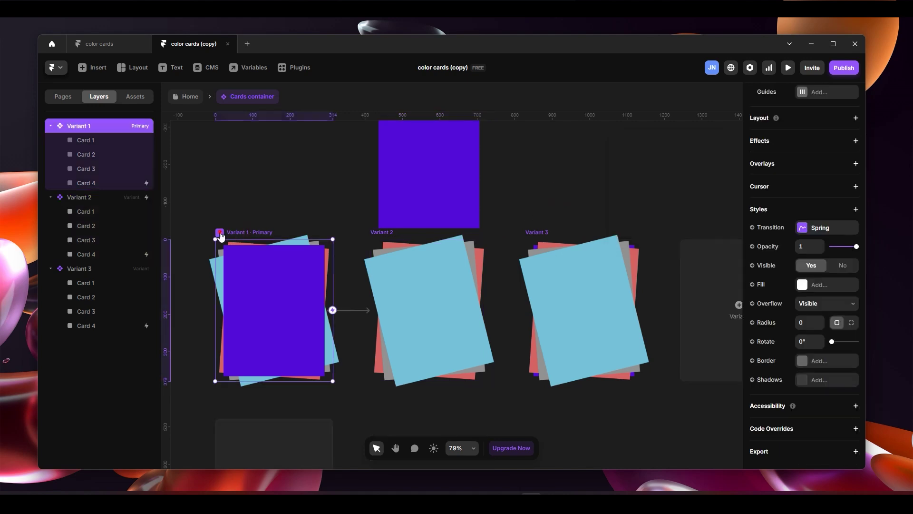
{"action": "key", "text": "ctrl+p"}
{"action": "left_click", "coordinate": [473, 281]}
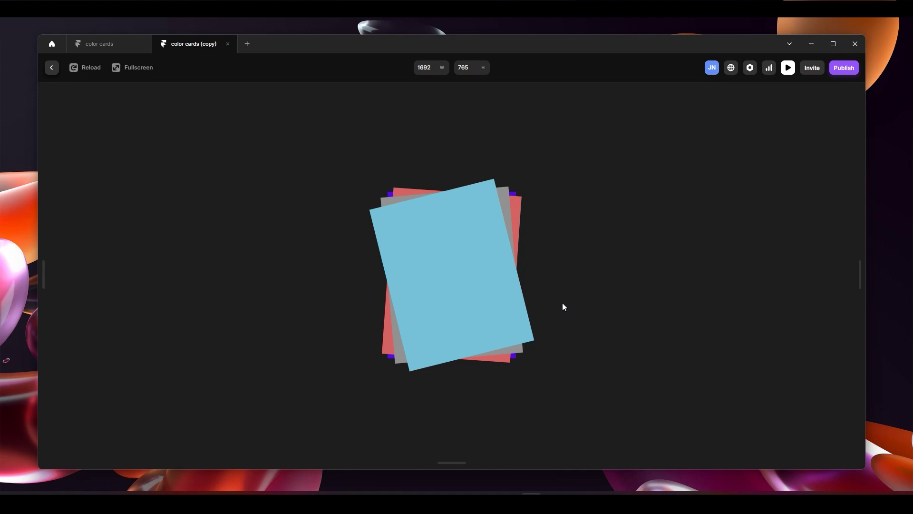
{"action": "left_click", "coordinate": [92, 71]}
{"action": "left_click", "coordinate": [455, 266]}
{"action": "left_click", "coordinate": [52, 69]}
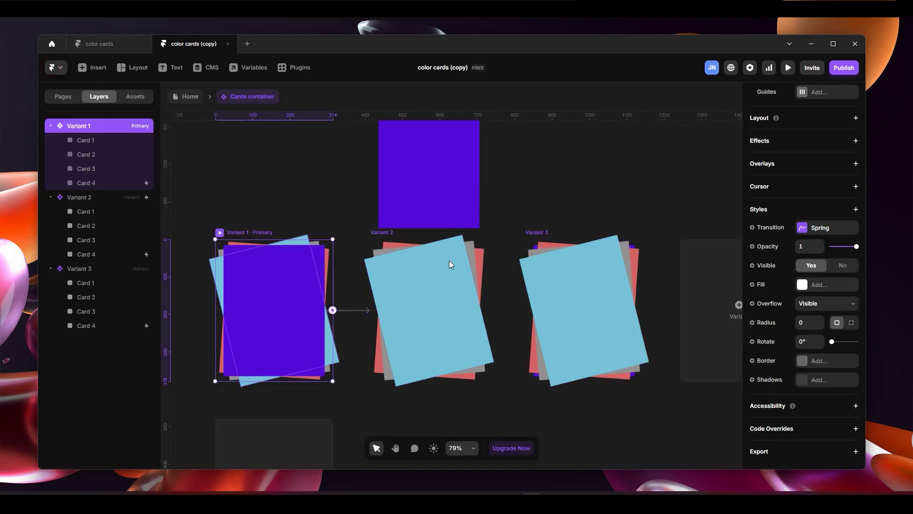
- Set the time of Variant 1's Spring transition to 3 seconds
{"action": "left_click", "coordinate": [810, 230]}
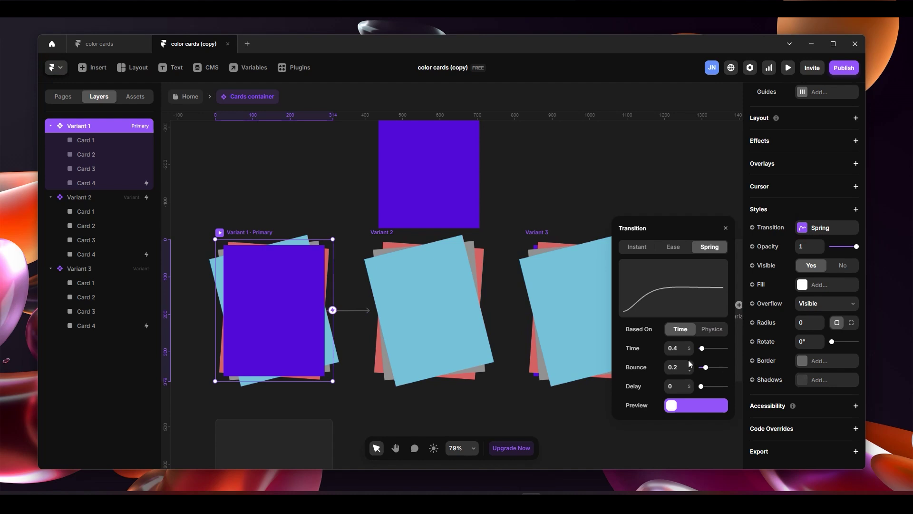
{"action": "left_click", "coordinate": [678, 347]}
{"action": "key", "text": "Return"}
{"action": "left_click", "coordinate": [669, 347]}
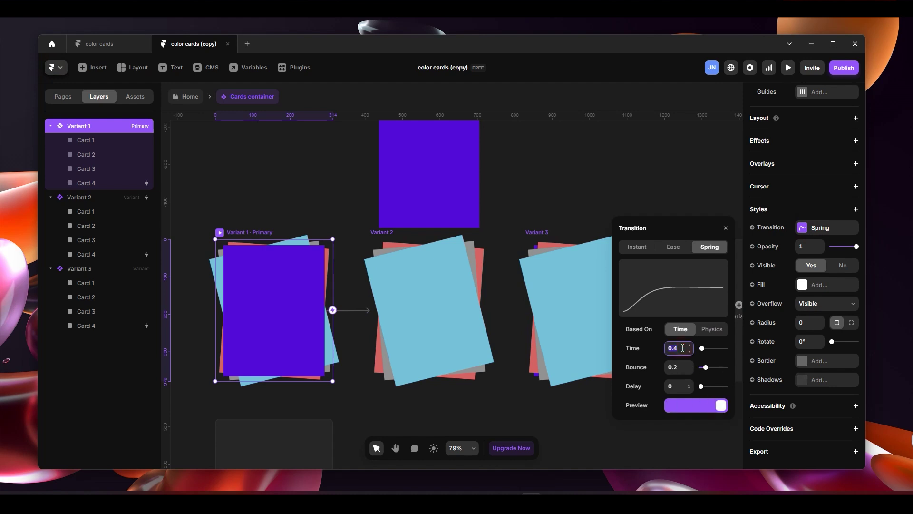
{"action": "type", "text": "3"}
{"action": "key", "text": "Return"}
{"action": "left_click", "coordinate": [283, 196]}
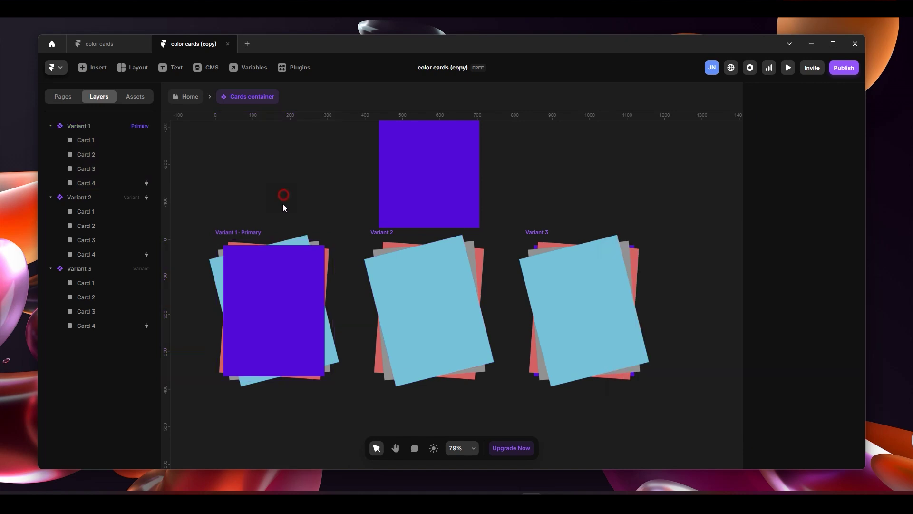
- Preview Variant 1 again to check the card animation with the changed transition time
{"action": "left_click", "coordinate": [219, 231]}
{"action": "key", "text": "ctrl+p"}
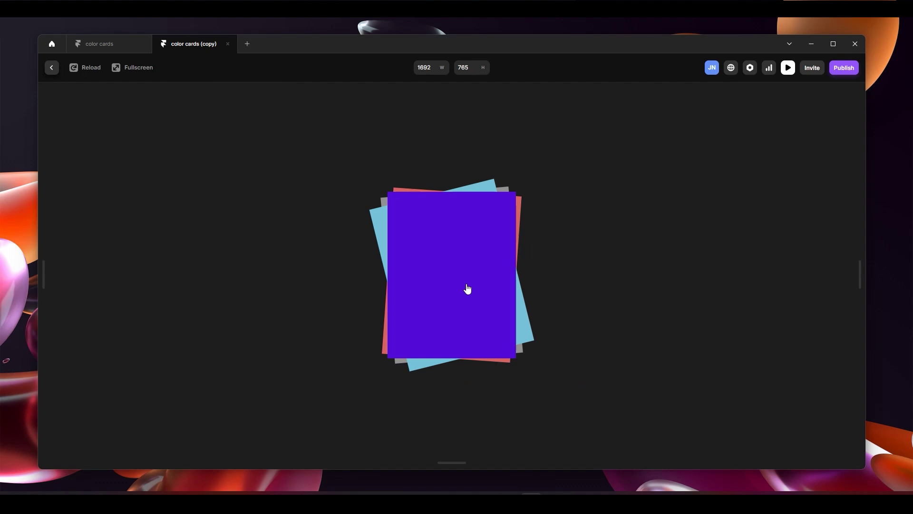
{"action": "left_click", "coordinate": [464, 265]}
{"action": "left_click", "coordinate": [471, 256]}
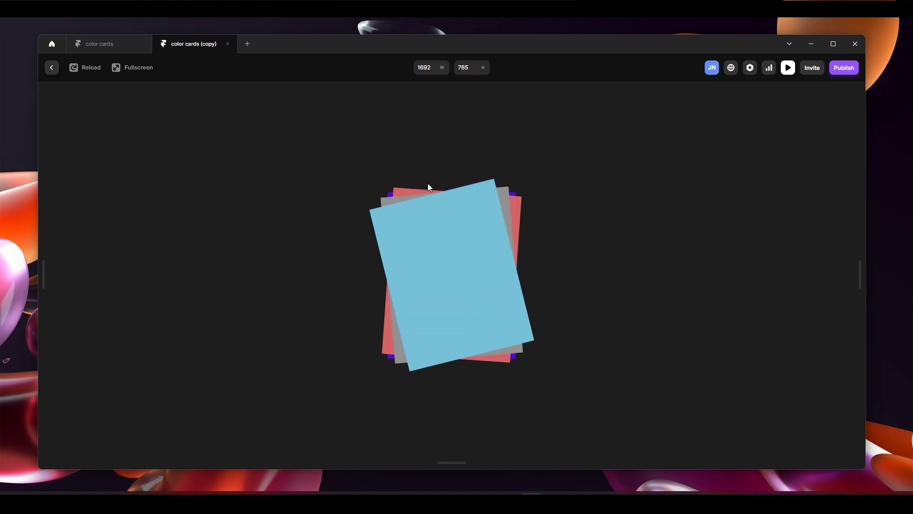
{"action": "left_click", "coordinate": [465, 238]}
{"action": "left_click", "coordinate": [52, 68]}
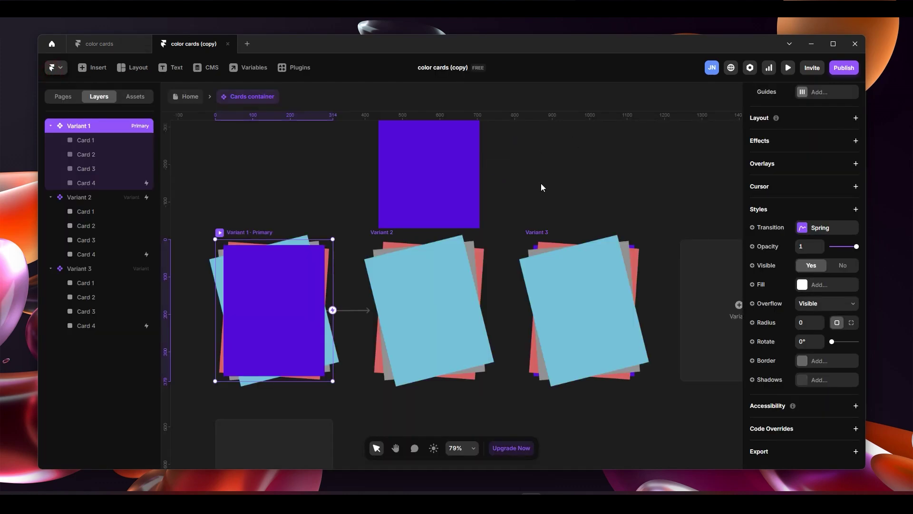
- Lift the purple Card 4 in Variant 2 slightly higher by setting its top position to about -390
{"action": "left_click", "coordinate": [430, 196]}
{"action": "left_click", "coordinate": [811, 208]}
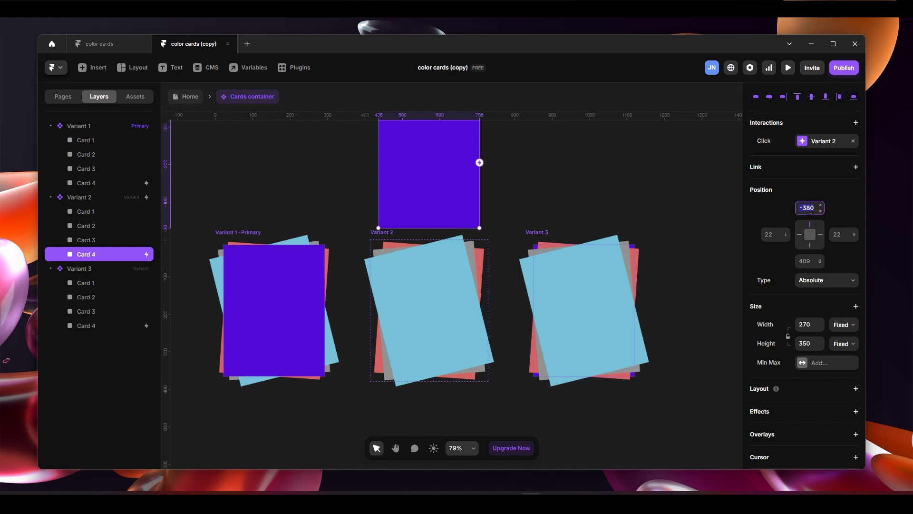
{"action": "type", "text": "-400"}
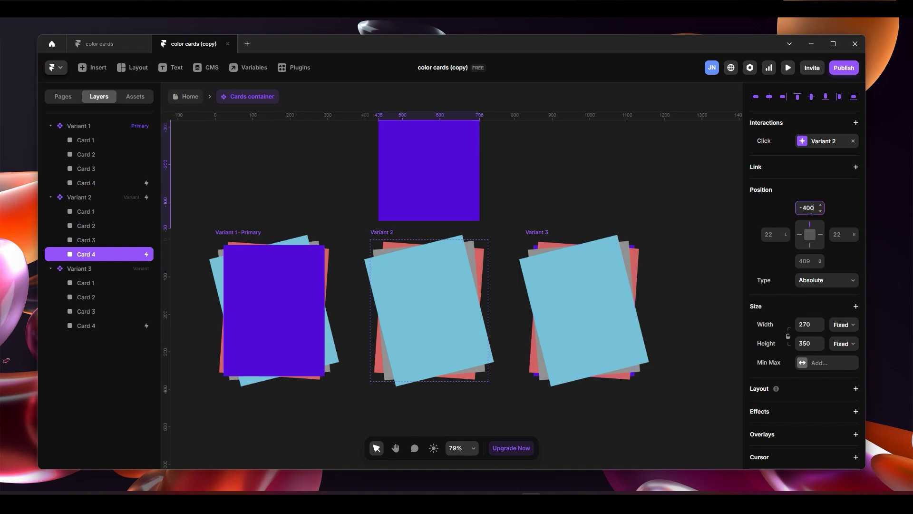
{"action": "scroll", "coordinate": [426, 265], "scroll_direction": "up", "scroll_amount": 2}
{"action": "left_click", "coordinate": [818, 207]}
{"action": "left_click", "coordinate": [812, 208]}
{"action": "type", "text": "-3"}
{"action": "key", "text": "Return"}
- Add a new variant based on Variant 3 to the Cards container component
{"action": "scroll", "coordinate": [600, 233], "scroll_direction": "down", "scroll_amount": 5}
{"action": "scroll", "coordinate": [662, 249], "scroll_direction": "up", "scroll_amount": 3}
{"action": "left_click_drag", "start_coordinate": [528, 187], "coordinate": [629, 309]}
{"action": "key", "text": "h"}
{"action": "scroll", "coordinate": [649, 267], "scroll_direction": "left", "scroll_amount": 3}
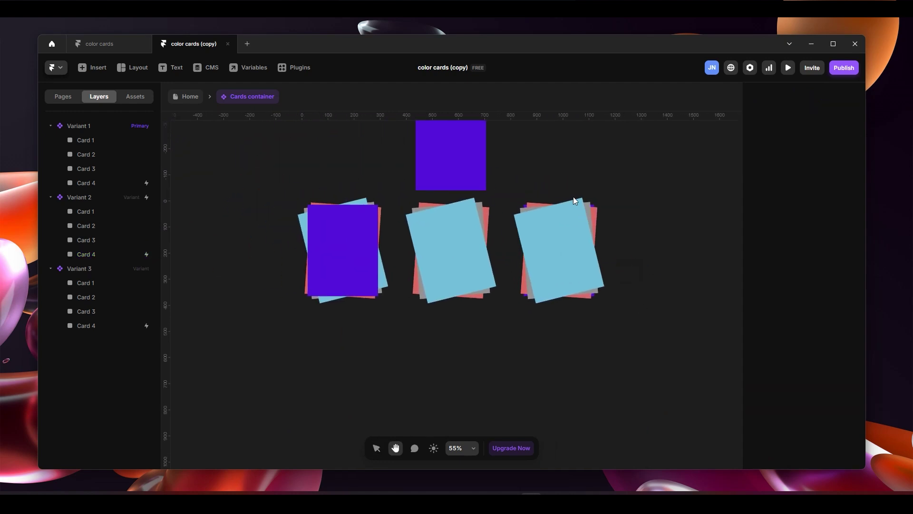
{"action": "key", "text": "v"}
{"action": "left_click", "coordinate": [532, 196]}
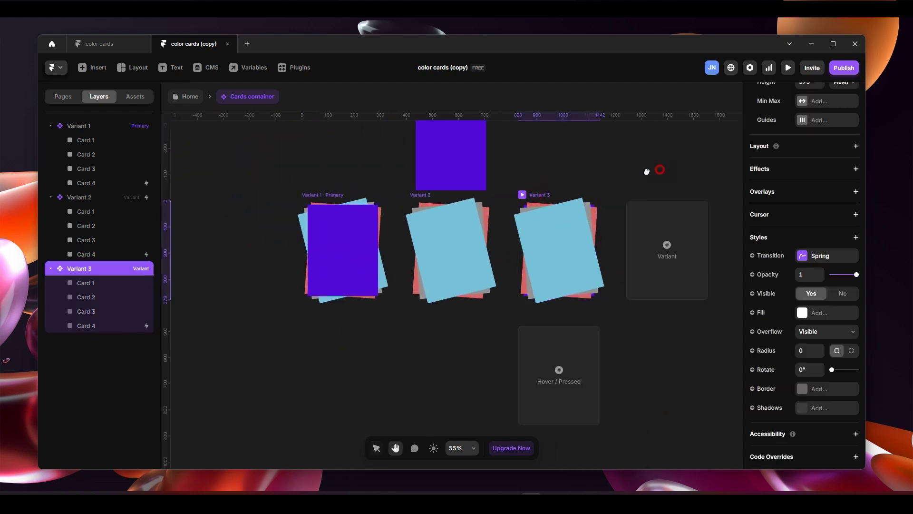
{"action": "scroll", "coordinate": [571, 180], "scroll_direction": "right", "scroll_amount": 5}
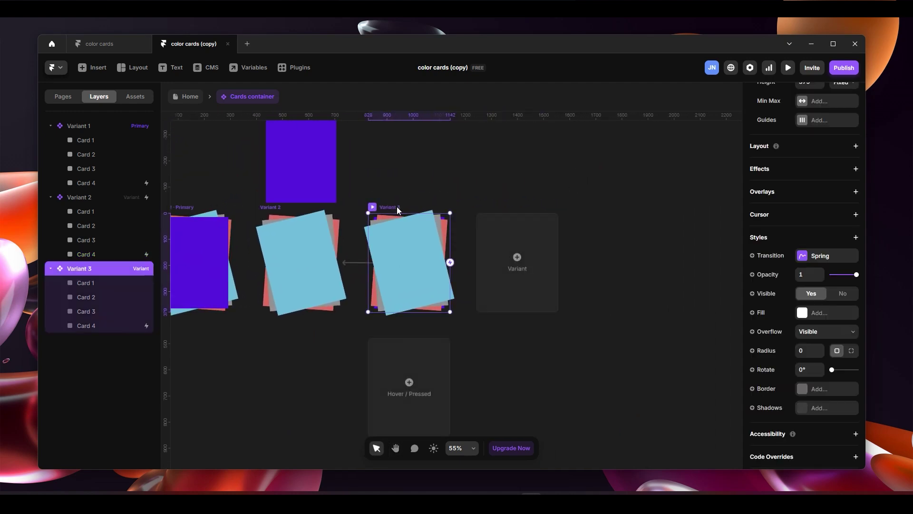
{"action": "left_click", "coordinate": [518, 258]}
{"action": "scroll", "coordinate": [432, 184], "scroll_direction": "left", "scroll_amount": 5}
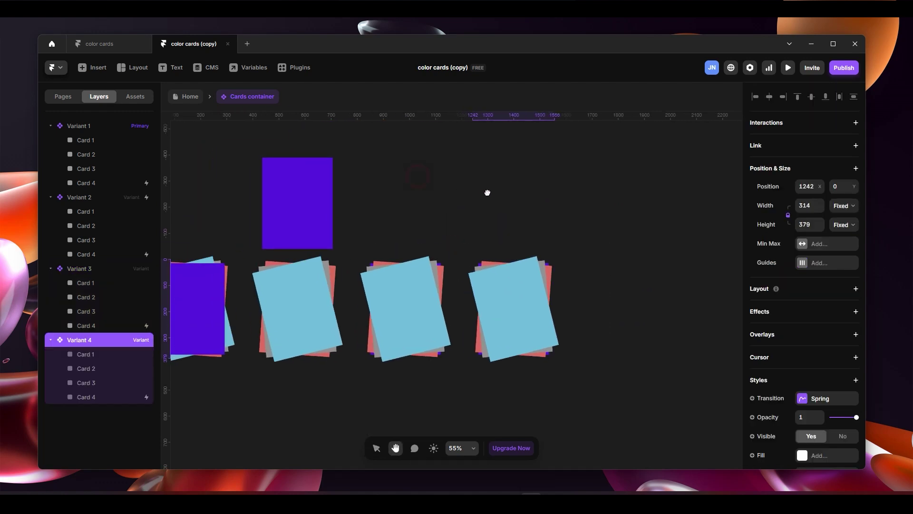
{"action": "scroll", "coordinate": [612, 232], "scroll_direction": "right", "scroll_amount": 5}
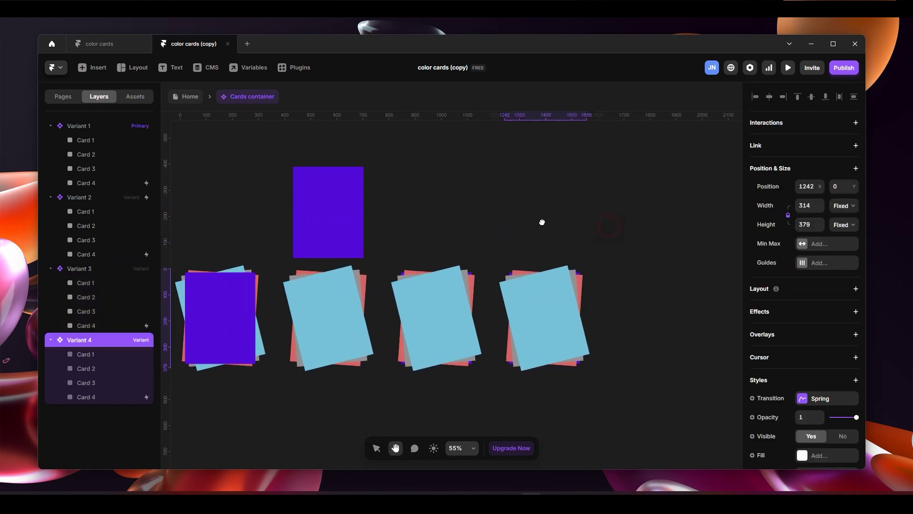
- Lift the blue Card 3 in Variant 4 above the stack by setting its top position to -390
{"action": "left_click", "coordinate": [519, 292]}
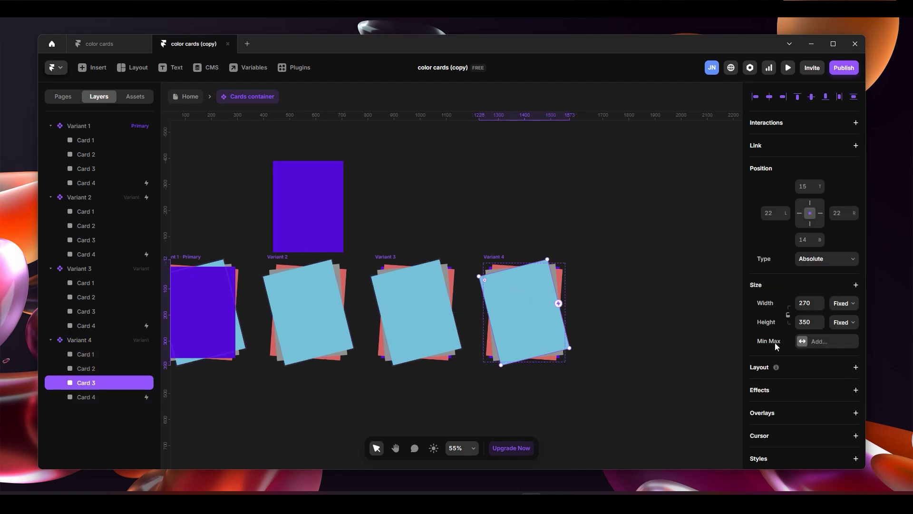
{"action": "scroll", "coordinate": [774, 343], "scroll_direction": "down", "scroll_amount": 4}
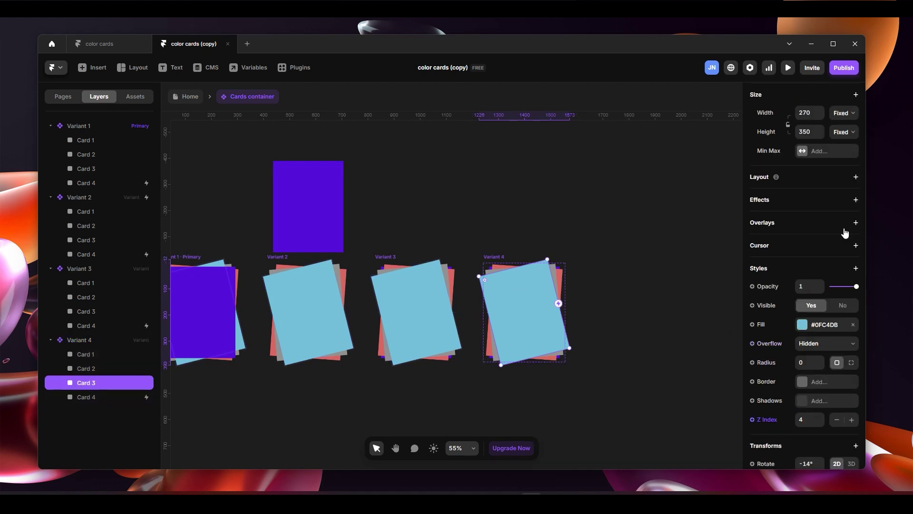
{"action": "scroll", "coordinate": [844, 232], "scroll_direction": "up", "scroll_amount": 4}
{"action": "left_click", "coordinate": [810, 188]}
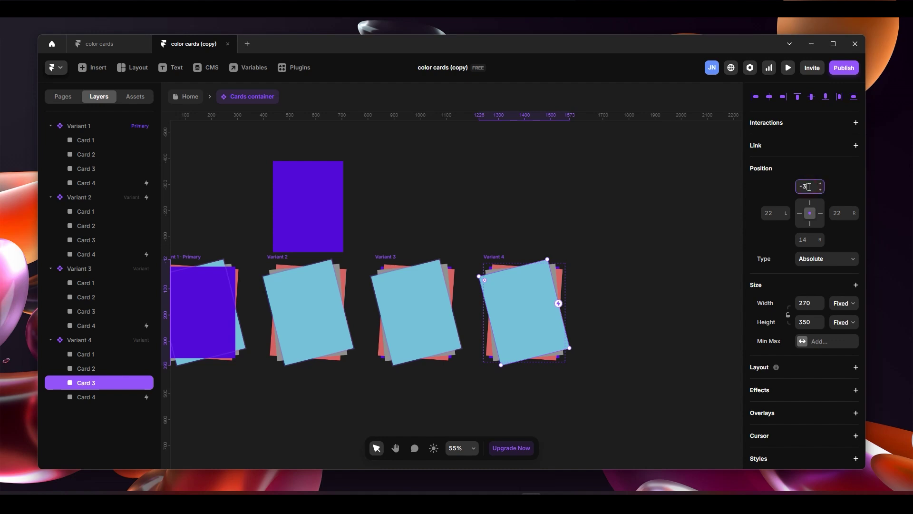
{"action": "key", "text": "Return"}
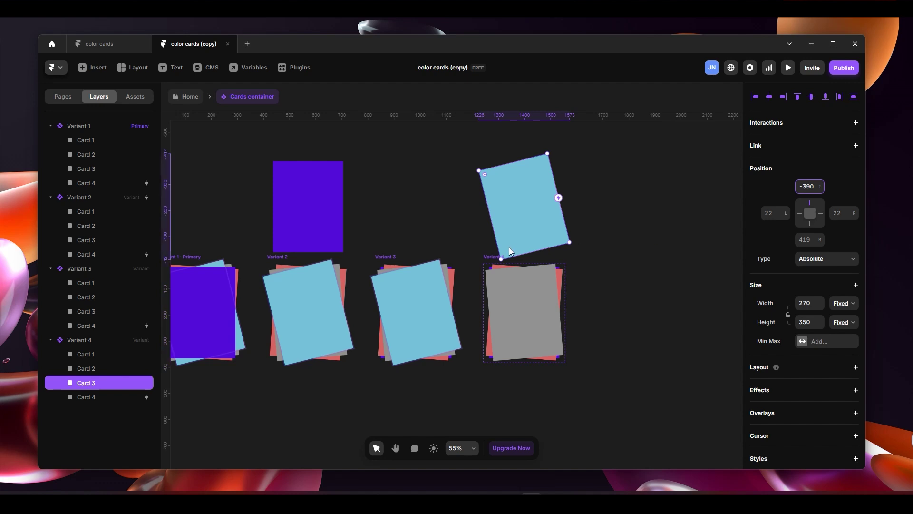
- Add a new variant based on Variant 4 and reset its blue Card 3's top position so it sits on the stack
{"action": "left_click", "coordinate": [502, 259]}
{"action": "left_click", "coordinate": [632, 308]}
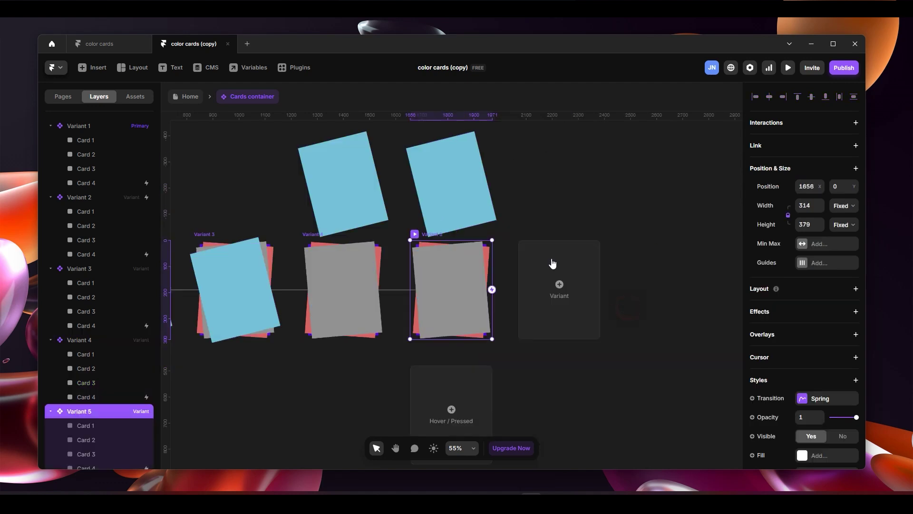
{"action": "scroll", "coordinate": [511, 192], "scroll_direction": "up", "scroll_amount": 1}
{"action": "left_click", "coordinate": [458, 202]}
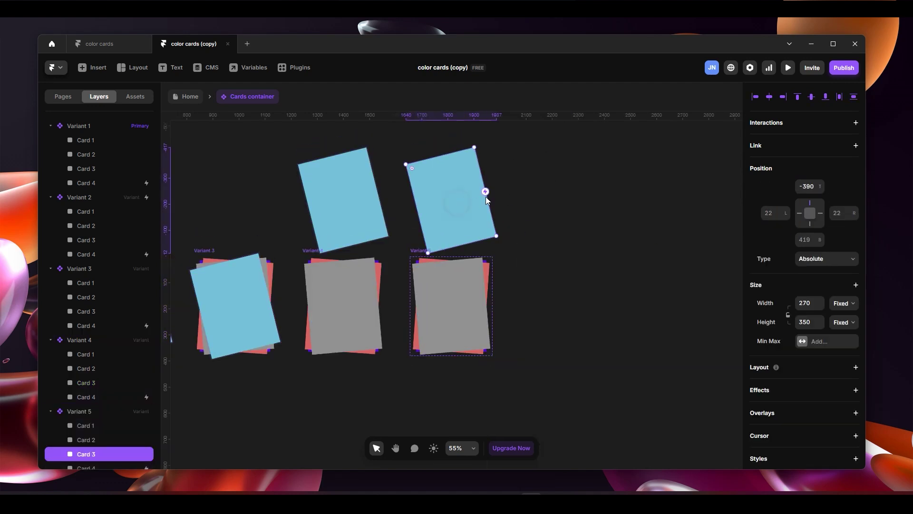
{"action": "left_click", "coordinate": [807, 187]}
{"action": "key", "text": "Return"}
- Send the blue Card 3 in Variant 5 behind the stack by lowering its Z Index to 1
{"action": "scroll", "coordinate": [830, 257], "scroll_direction": "down", "scroll_amount": 6}
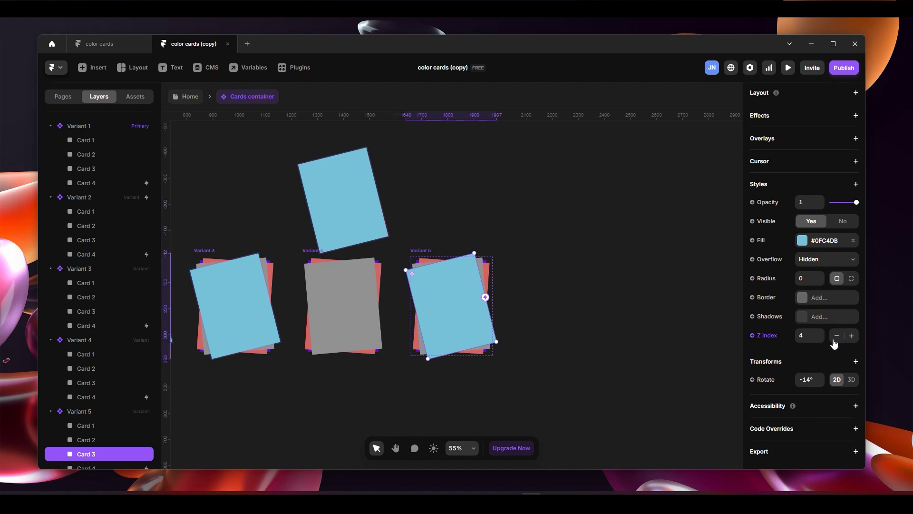
{"action": "left_click", "coordinate": [837, 337]}
{"action": "left_click", "coordinate": [838, 337]}
{"action": "left_click", "coordinate": [838, 336]}
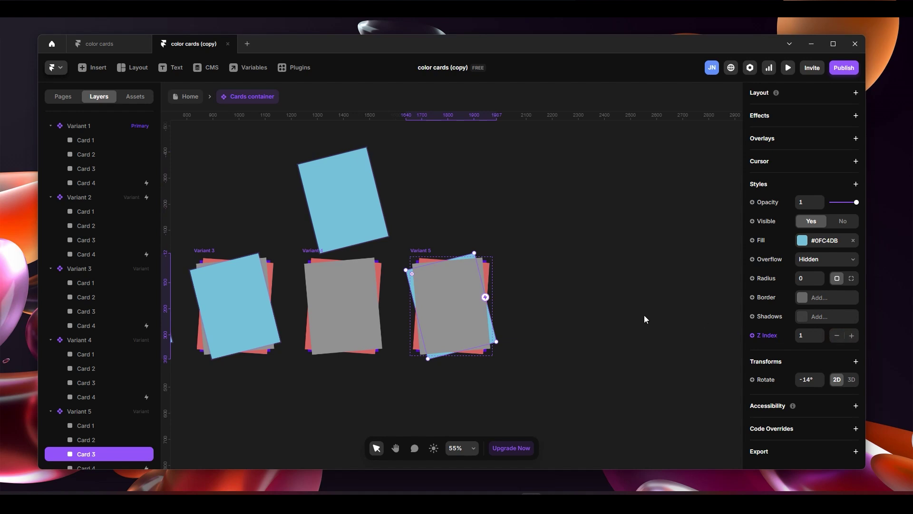
- Raise the Z Index of the gray Card 2 and the red Card 1 in Variant 5 by one each
{"action": "scroll", "coordinate": [90, 361], "scroll_direction": "down", "scroll_amount": 1}
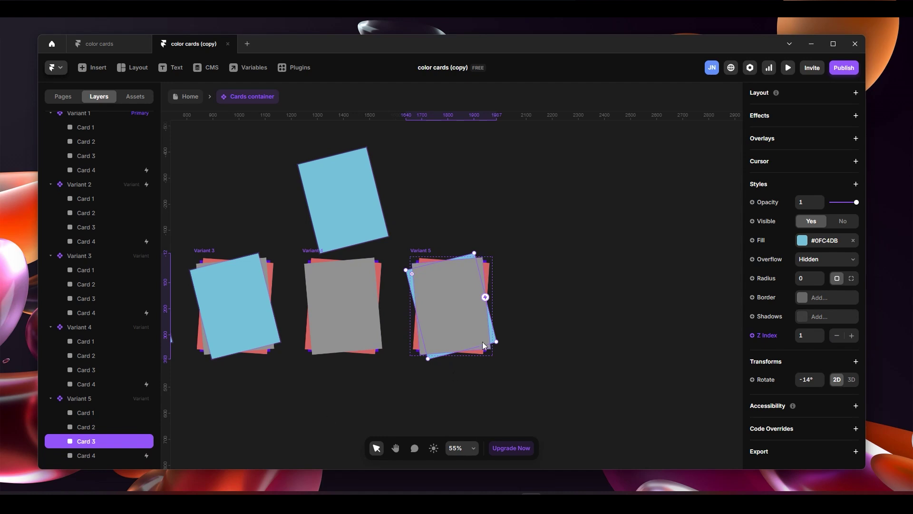
{"action": "left_click", "coordinate": [90, 455]}
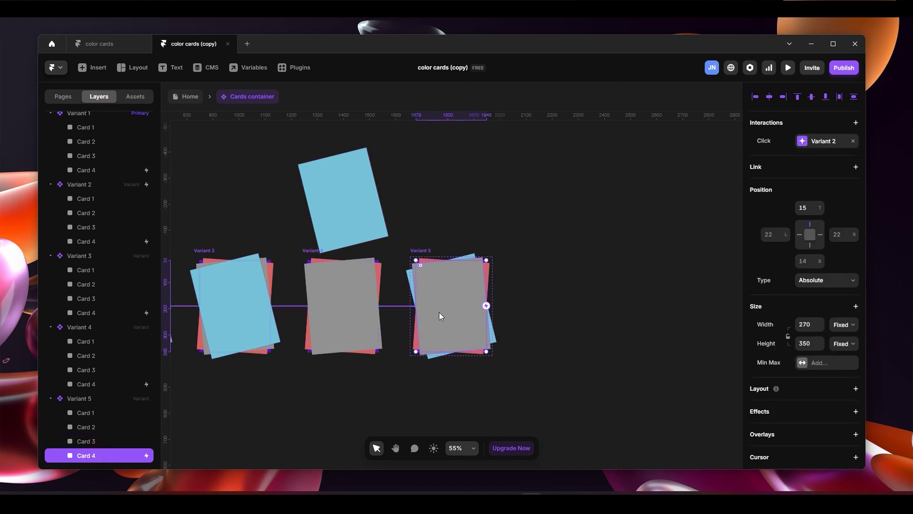
{"action": "scroll", "coordinate": [470, 313], "scroll_direction": "up", "scroll_amount": 5}
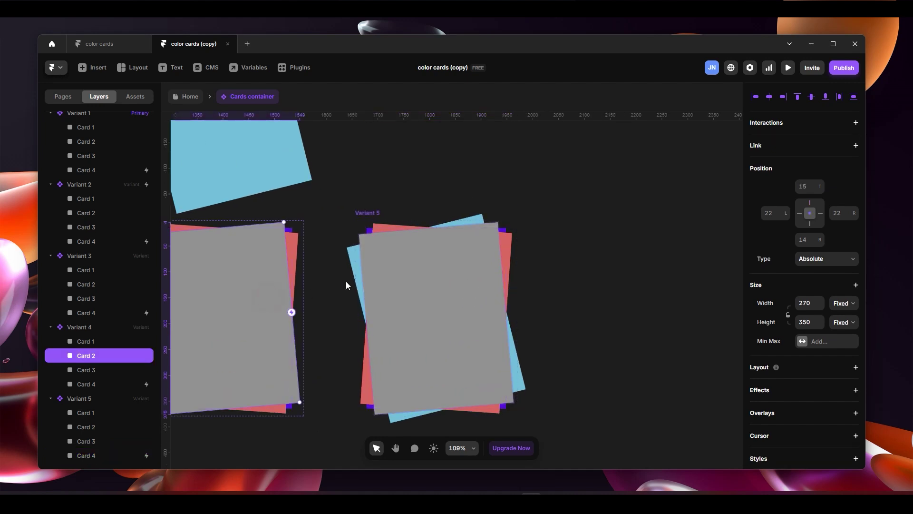
{"action": "left_click", "coordinate": [469, 299]}
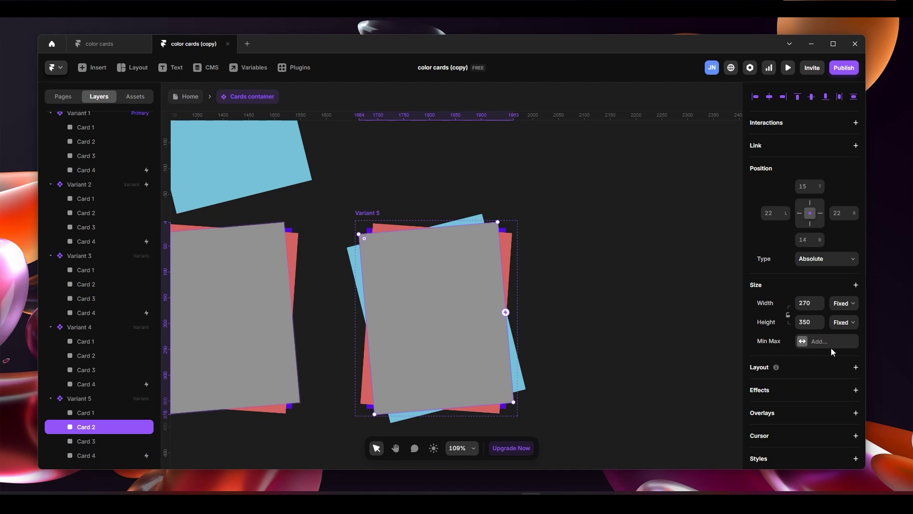
{"action": "scroll", "coordinate": [831, 348], "scroll_direction": "down", "scroll_amount": 6}
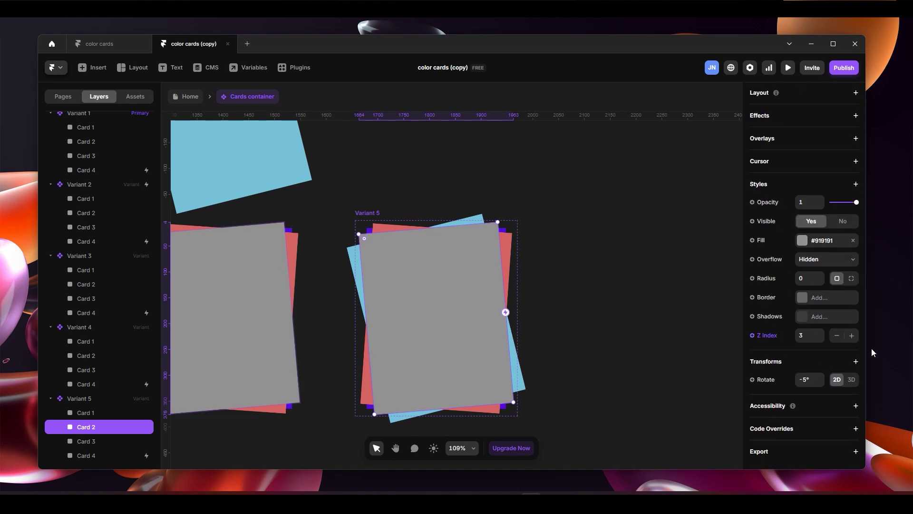
{"action": "left_click", "coordinate": [852, 335]}
{"action": "left_click", "coordinate": [99, 415]}
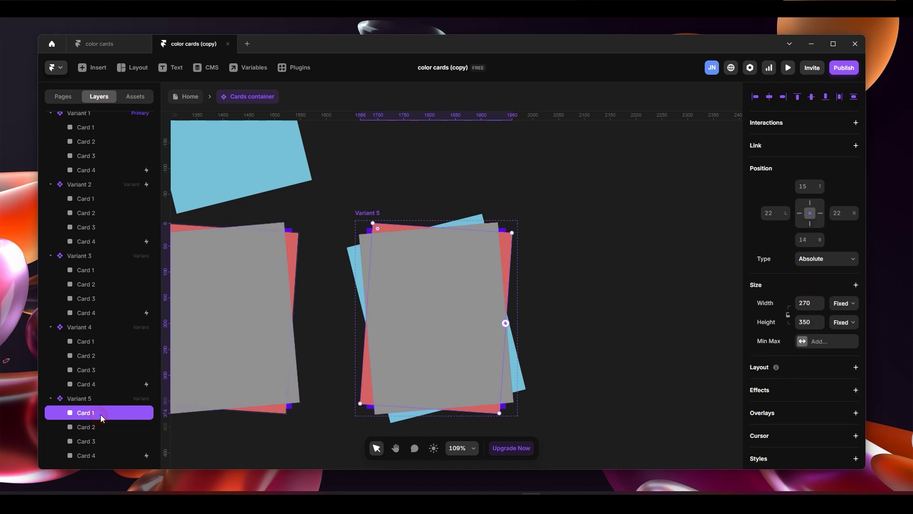
{"action": "scroll", "coordinate": [785, 333], "scroll_direction": "down", "scroll_amount": 6}
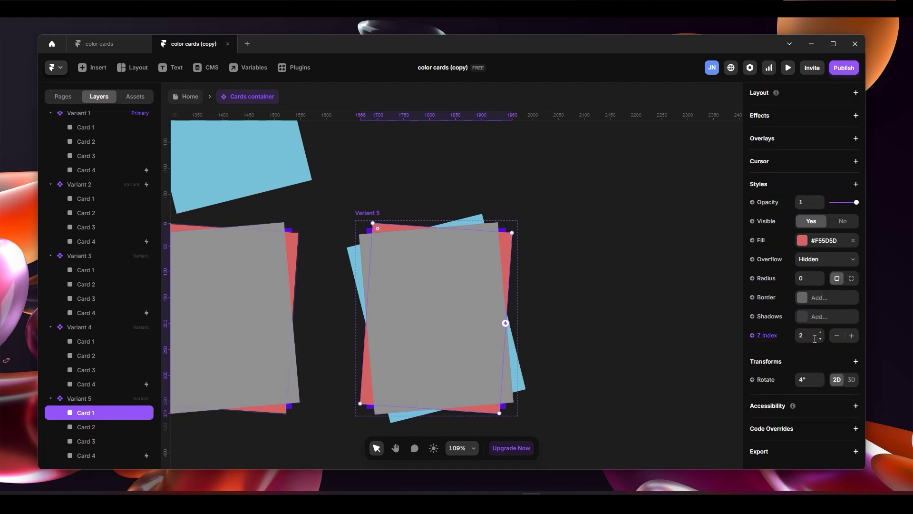
{"action": "left_click", "coordinate": [852, 336]}
- Raise the Z Index of the purple Card 4 in Variant 5 by one, above the blue Card 3
{"action": "left_click", "coordinate": [101, 455]}
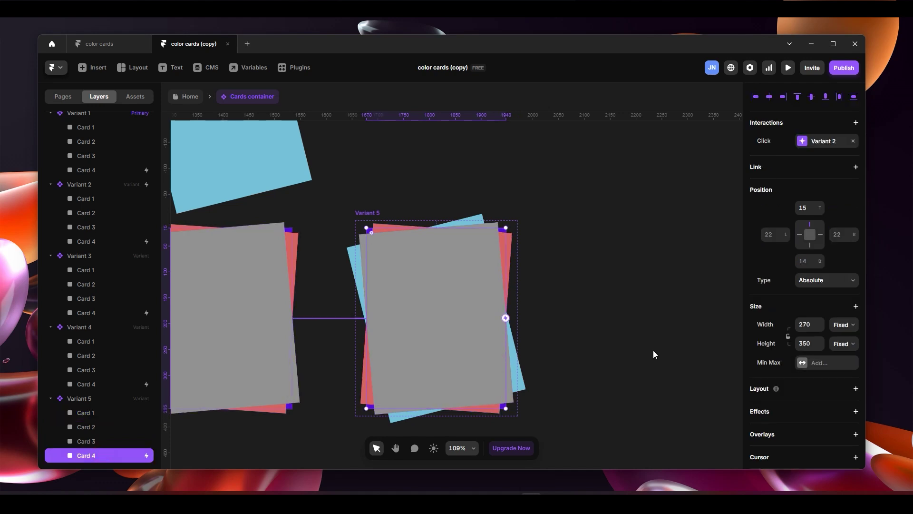
{"action": "scroll", "coordinate": [825, 383], "scroll_direction": "down", "scroll_amount": 6}
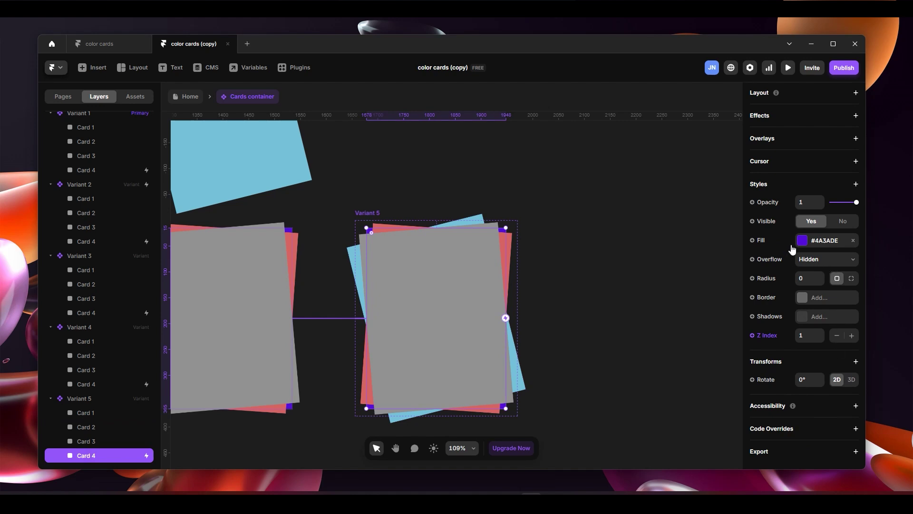
{"action": "left_click", "coordinate": [852, 337]}
{"action": "left_click", "coordinate": [101, 443]}
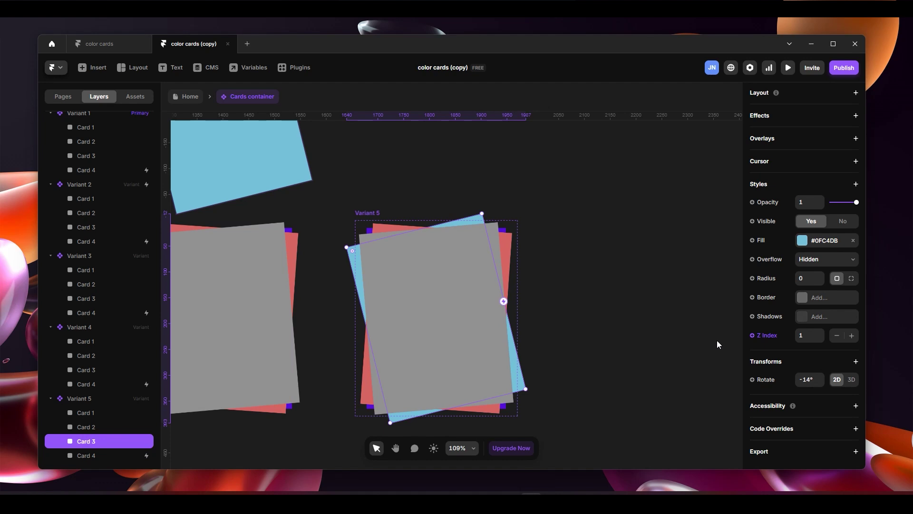
{"action": "left_click", "coordinate": [639, 240]}
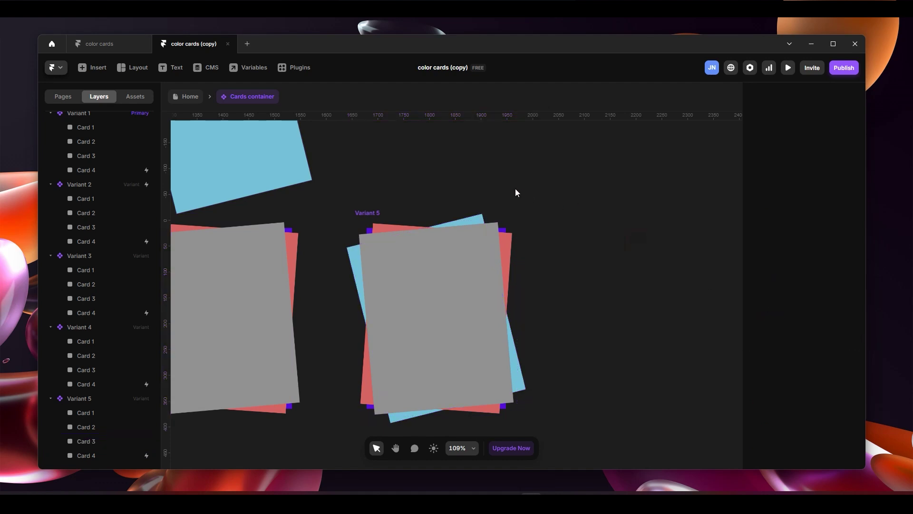
- Connect the blue Card 3 in Variant 3 to Variant 4 with a Click interaction
{"action": "scroll", "coordinate": [515, 193], "scroll_direction": "left", "scroll_amount": 10}
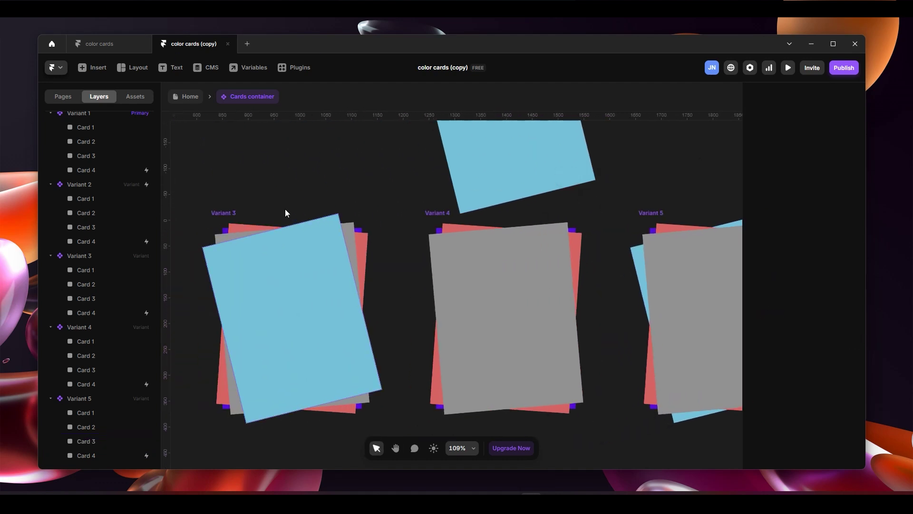
{"action": "left_click", "coordinate": [218, 215]}
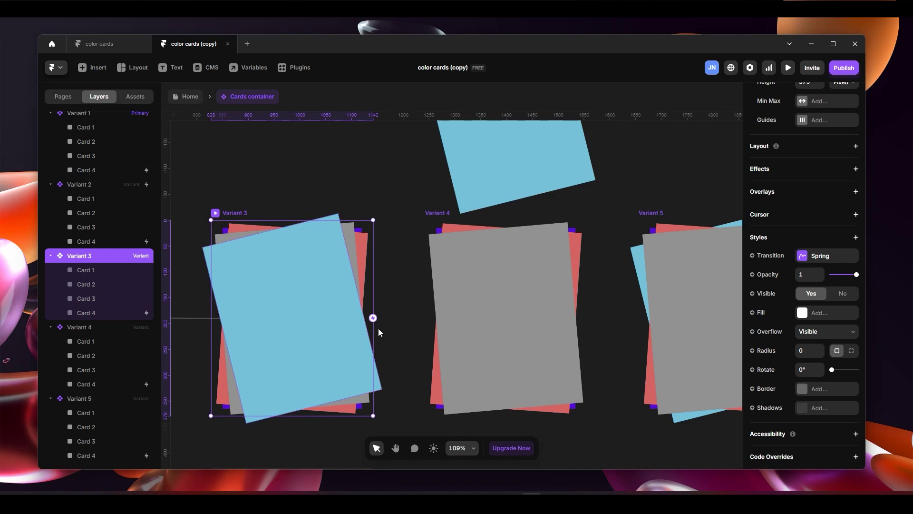
{"action": "scroll", "coordinate": [852, 265], "scroll_direction": "up", "scroll_amount": 3}
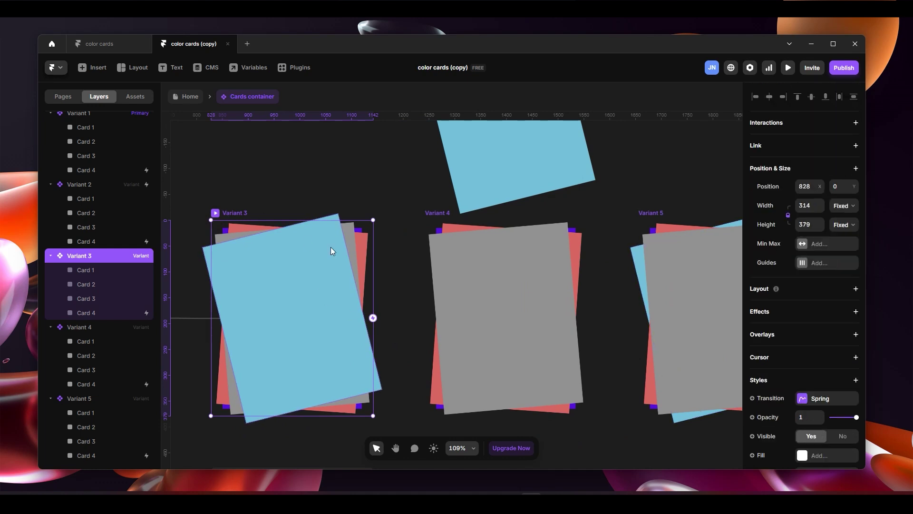
{"action": "left_click", "coordinate": [335, 319]}
{"action": "left_click_drag", "start_coordinate": [359, 301], "coordinate": [526, 274]}
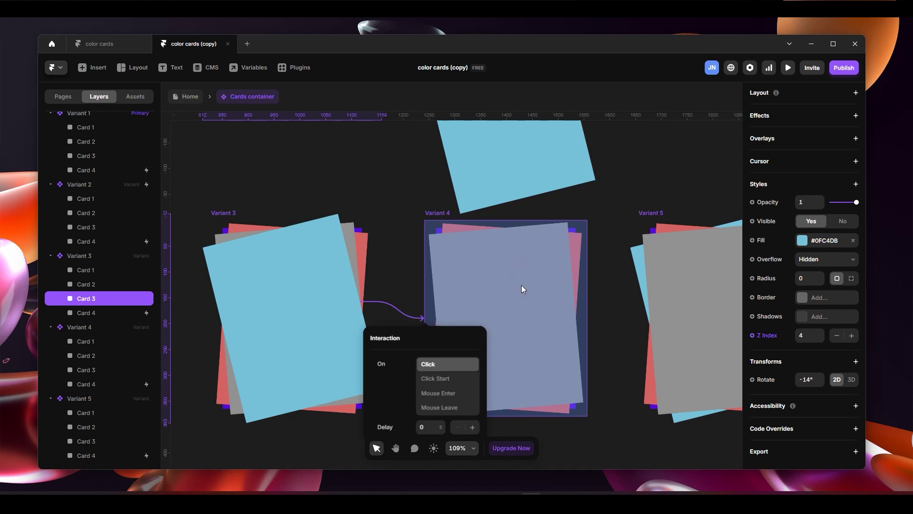
{"action": "left_click", "coordinate": [622, 317]}
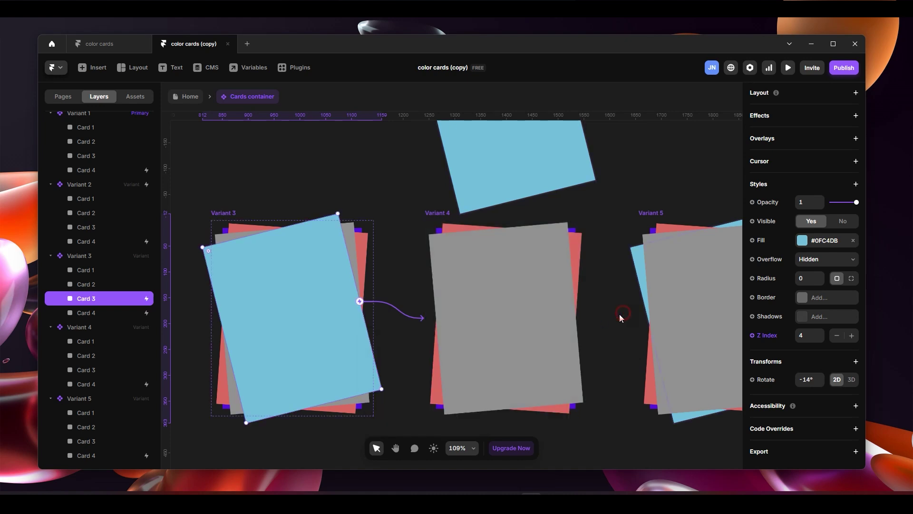
- Add a new transition interaction to Variant 4 that is triggered on Appear
{"action": "scroll", "coordinate": [595, 324], "scroll_direction": "down", "scroll_amount": 3}
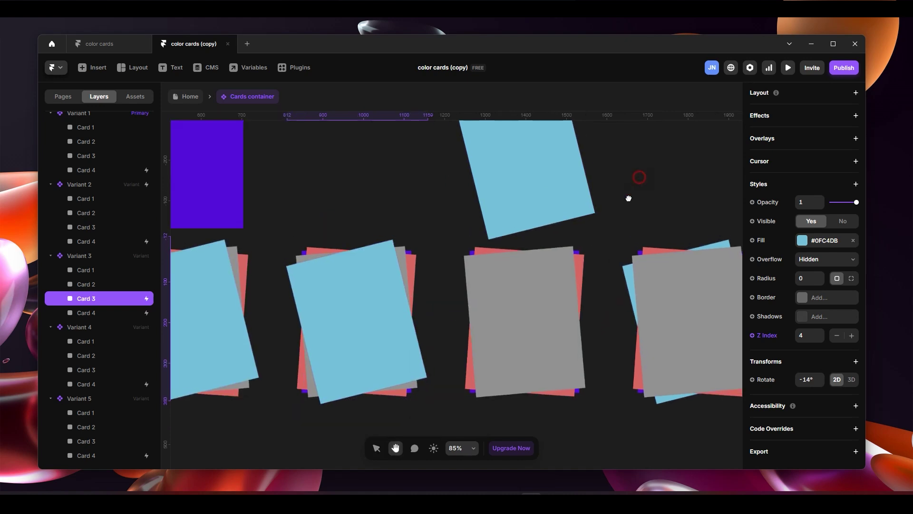
{"action": "scroll", "coordinate": [579, 220], "scroll_direction": "up", "scroll_amount": 3}
{"action": "left_click", "coordinate": [421, 283]}
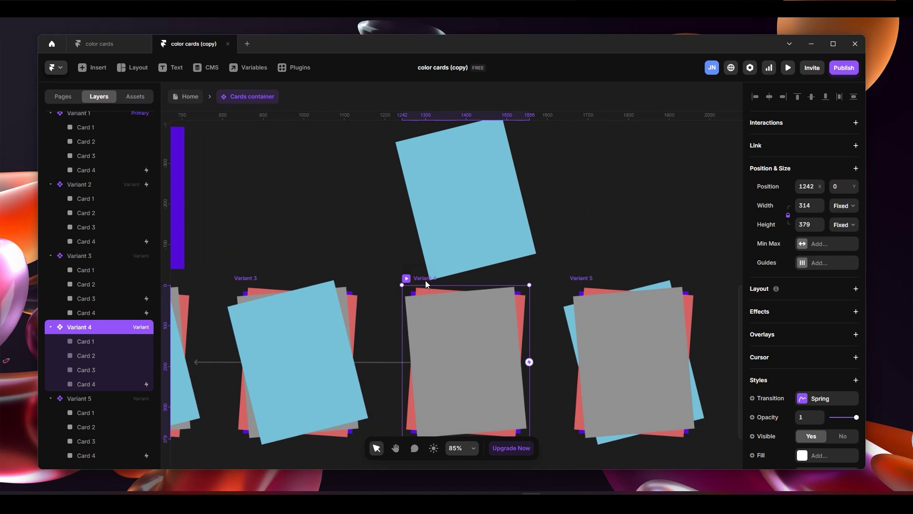
{"action": "left_click", "coordinate": [854, 123]}
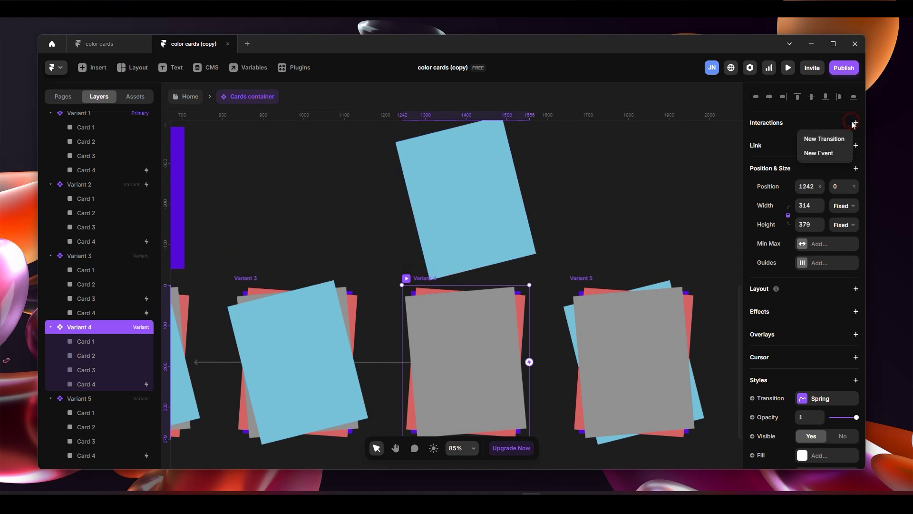
{"action": "left_click", "coordinate": [834, 142]}
{"action": "left_click", "coordinate": [690, 168]}
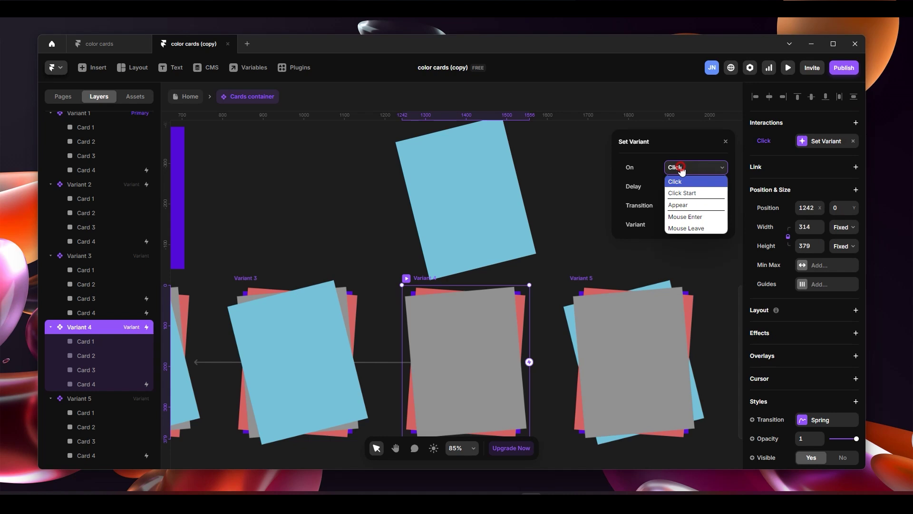
{"action": "left_click", "coordinate": [678, 205]}
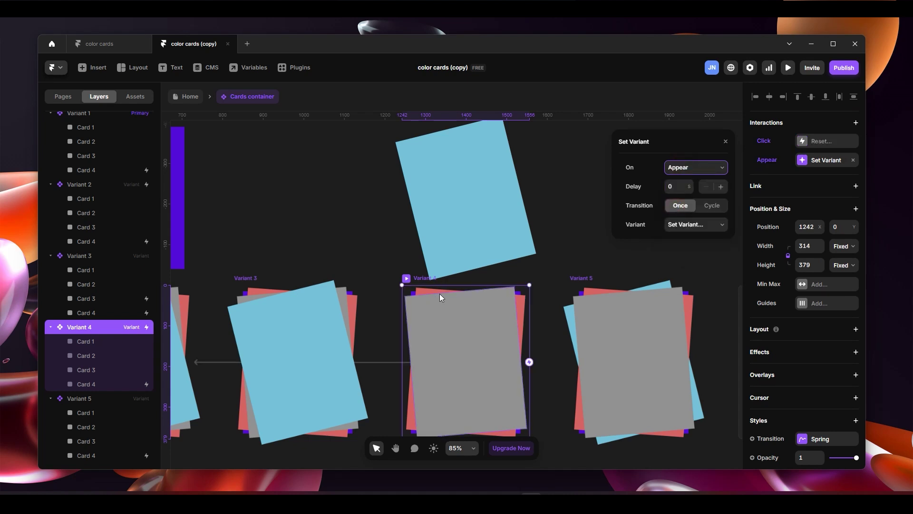
- Give Variant 4's Appear interaction a 1 second delay and make it switch to Variant 5
{"action": "left_click", "coordinate": [673, 187]}
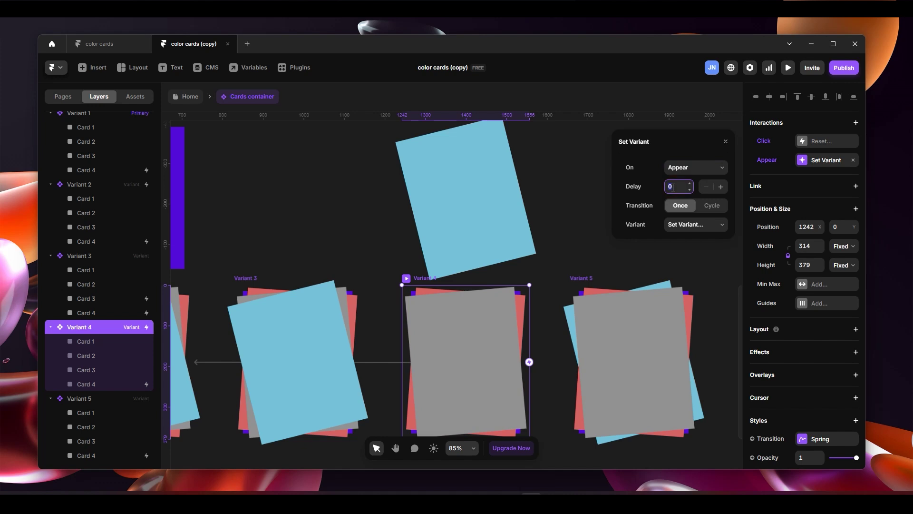
{"action": "left_click", "coordinate": [628, 198]}
{"action": "left_click", "coordinate": [714, 225]}
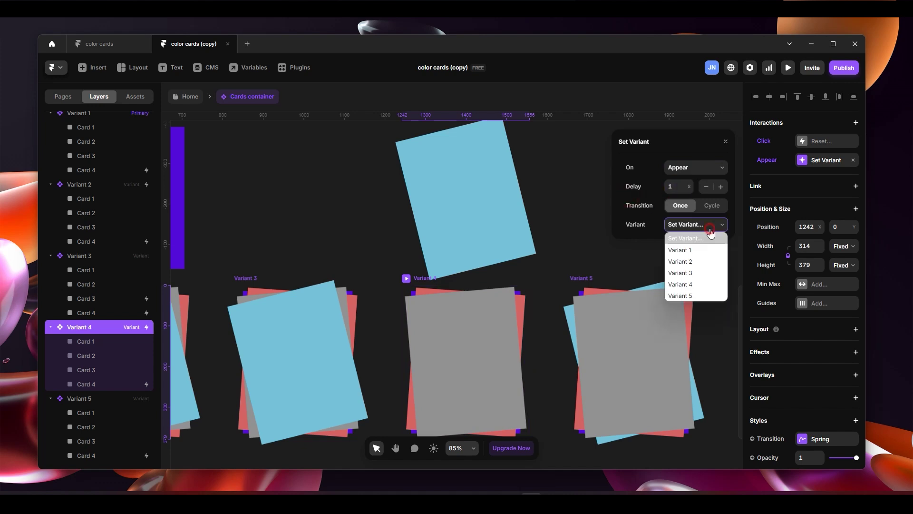
{"action": "left_click", "coordinate": [697, 296]}
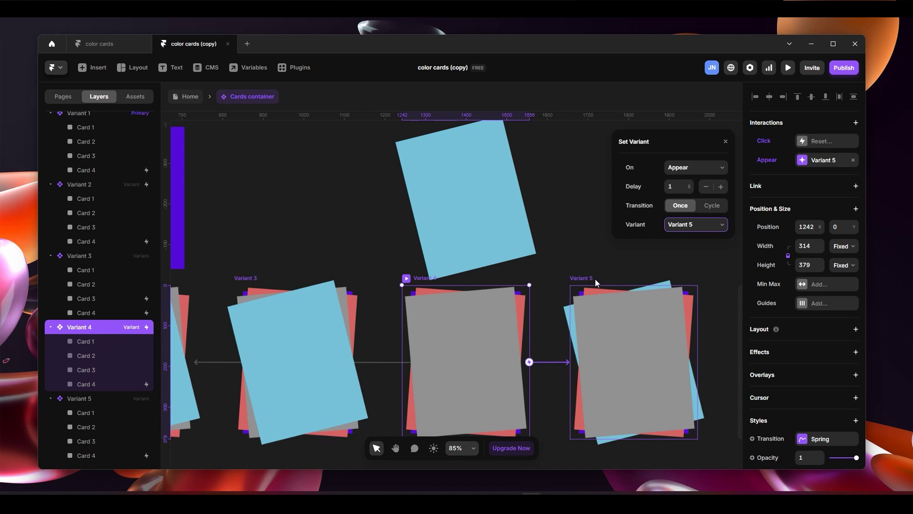
{"action": "left_click", "coordinate": [631, 264]}
- Preview the animation from Variant 1, trying the purple and blue cards, and return to the canvas
{"action": "scroll", "coordinate": [622, 255], "scroll_direction": "down", "scroll_amount": 3}
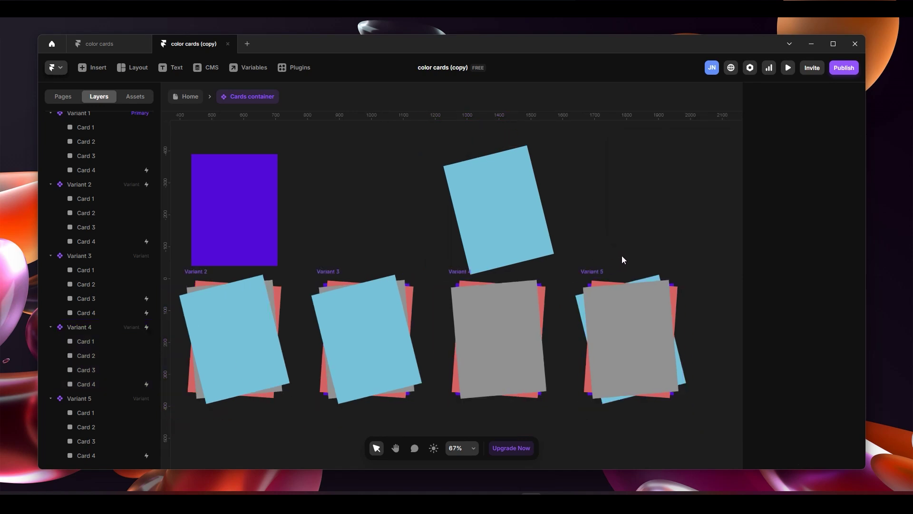
{"action": "left_click_drag", "start_coordinate": [592, 203], "coordinate": [694, 249]}
{"action": "left_click_drag", "start_coordinate": [406, 231], "coordinate": [614, 231]}
{"action": "left_click", "coordinate": [383, 247]}
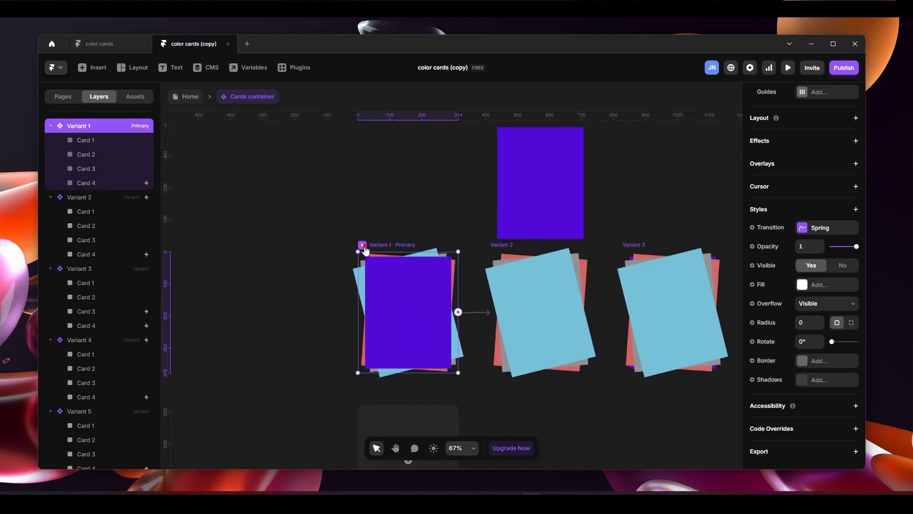
{"action": "key", "text": "ctrl+p"}
{"action": "left_click", "coordinate": [484, 263]}
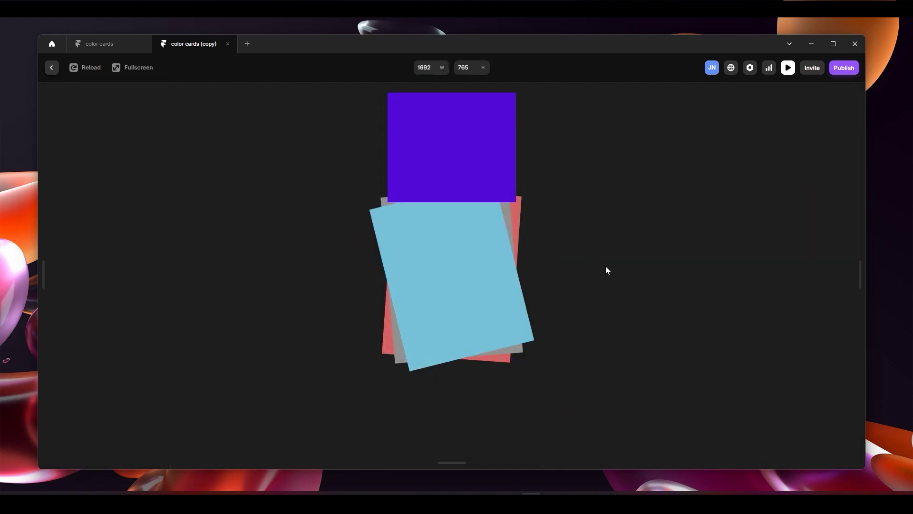
{"action": "left_click", "coordinate": [455, 260]}
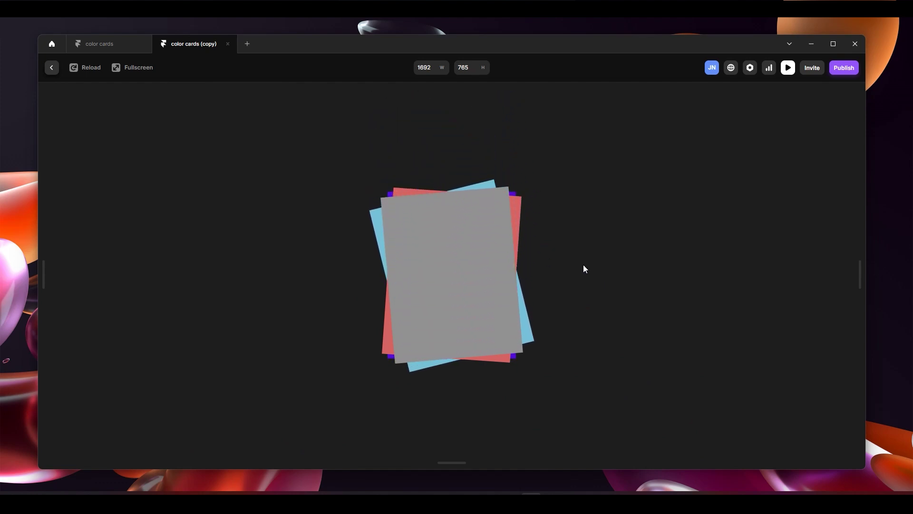
{"action": "left_click", "coordinate": [52, 71]}
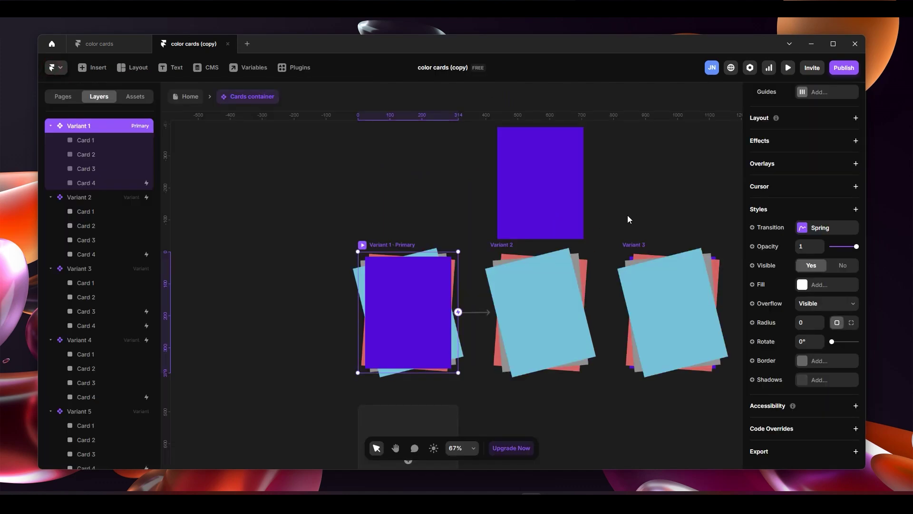
- Add Variant 6 after Variant 5 and set its gray Card 2's top position to -390
{"action": "scroll", "coordinate": [655, 181], "scroll_direction": "down", "scroll_amount": 5}
{"action": "key", "text": "h"}
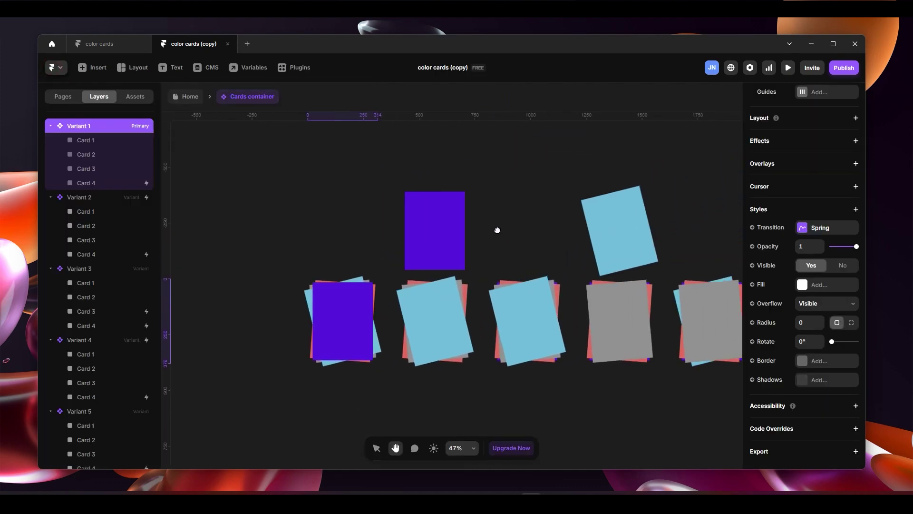
{"action": "scroll", "coordinate": [607, 204], "scroll_direction": "right", "scroll_amount": 5}
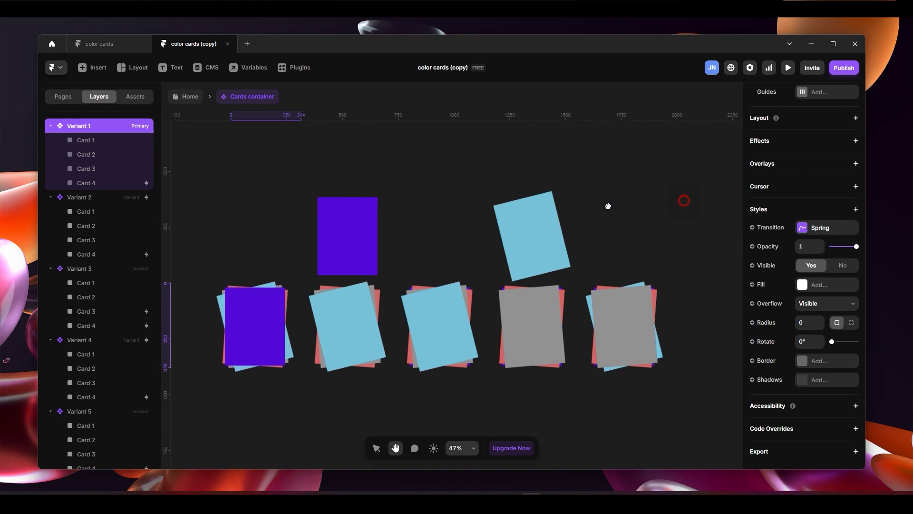
{"action": "left_click_drag", "start_coordinate": [579, 202], "coordinate": [509, 200]}
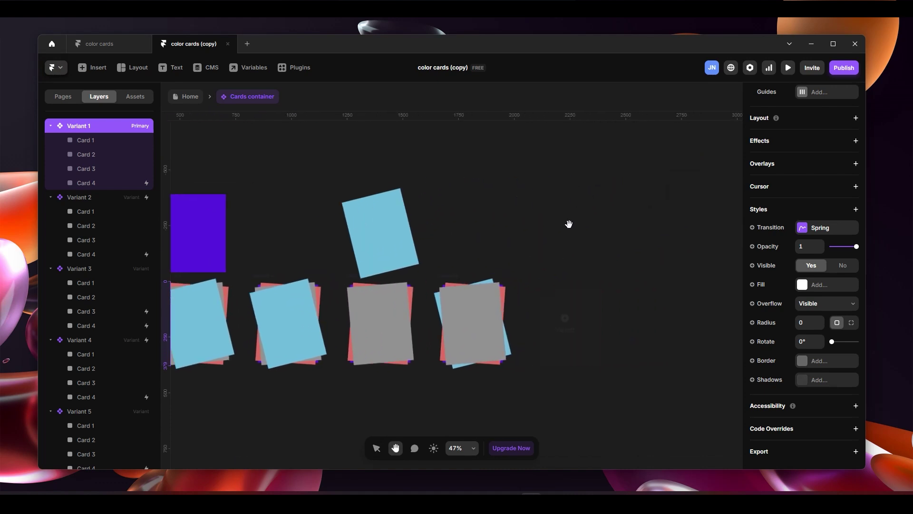
{"action": "key", "text": "v"}
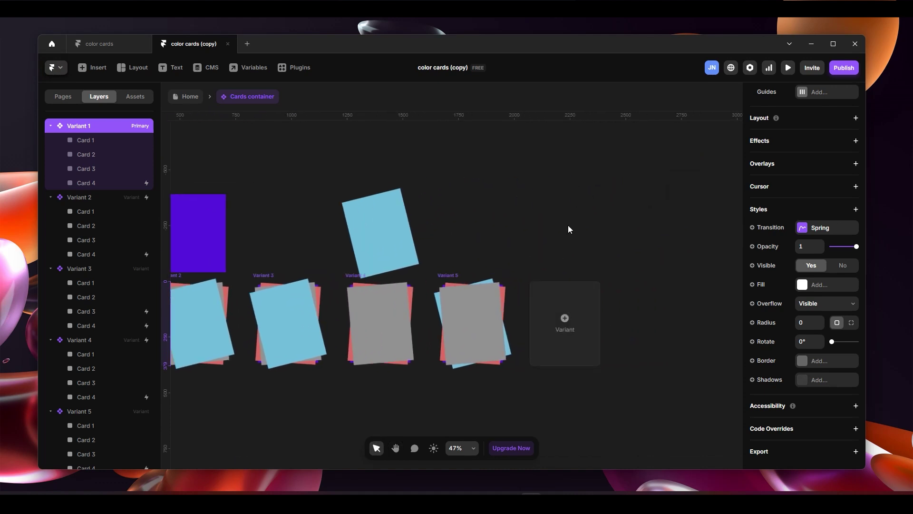
{"action": "left_click", "coordinate": [541, 312]}
{"action": "left_click", "coordinate": [481, 285]}
{"action": "left_click", "coordinate": [810, 186]}
{"action": "type", "text": "-390"}
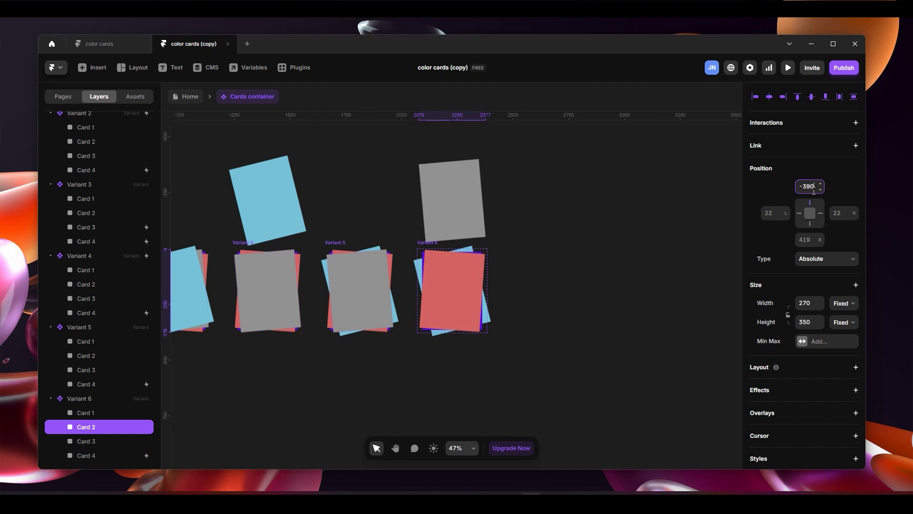
{"action": "key", "text": "Escape"}
- Add Variant 7 after Variant 6 and bring its gray Card 2 back down onto the stack through its top position
{"action": "left_click", "coordinate": [545, 290]}
{"action": "left_click", "coordinate": [452, 199]}
{"action": "left_click", "coordinate": [809, 186]}
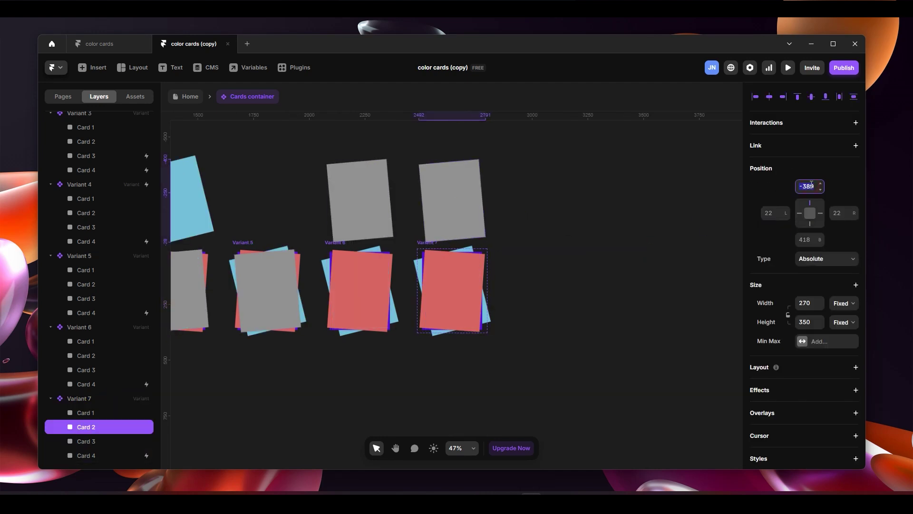
{"action": "type", "text": "0"}
- Restack Variant 7 by Z Index, with the gray Card 2 at 1 and the blue Card 3 at 2
{"action": "scroll", "coordinate": [804, 285], "scroll_direction": "down", "scroll_amount": 5}
{"action": "left_click", "coordinate": [809, 335]}
{"action": "type", "text": "1"}
{"action": "key", "text": "Return"}
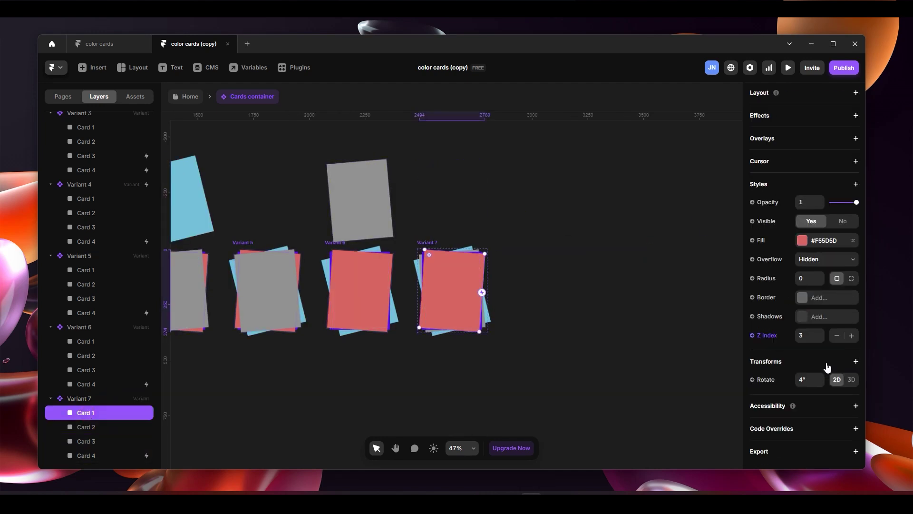
{"action": "left_click", "coordinate": [86, 441]}
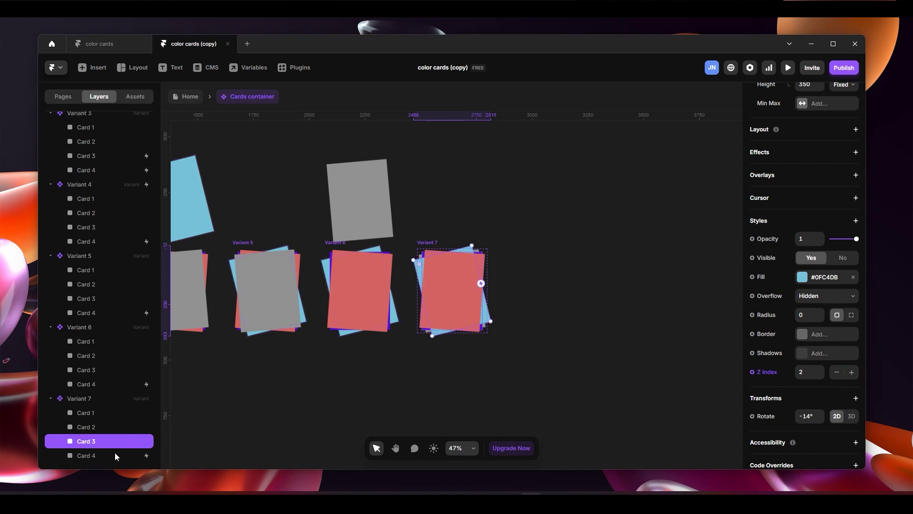
{"action": "left_click", "coordinate": [86, 456]}
- Add Variant 8 after Variant 7 and set its red Card 1's top position to -390
{"action": "left_click", "coordinate": [414, 233]}
{"action": "left_click", "coordinate": [428, 242]}
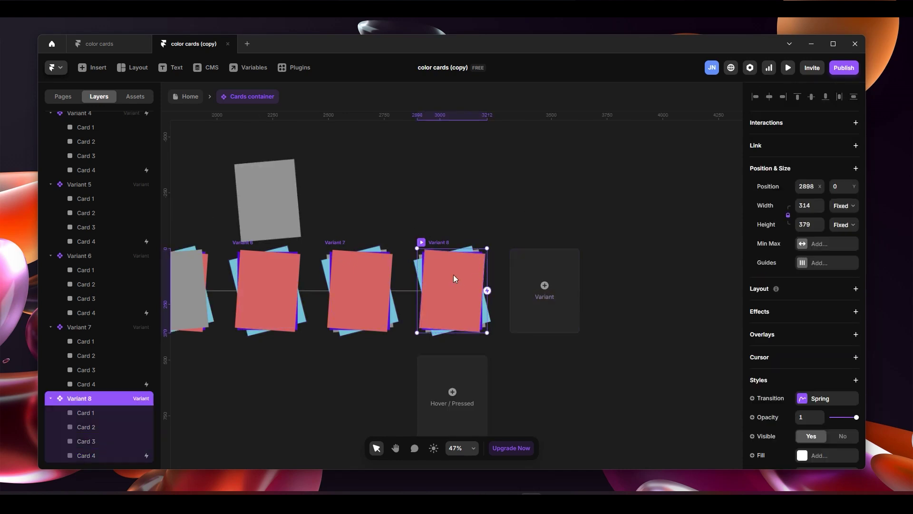
{"action": "left_click", "coordinate": [545, 291]}
{"action": "left_click", "coordinate": [548, 275]}
{"action": "left_click", "coordinate": [803, 186]}
{"action": "type", "text": "-400"}
{"action": "key", "text": "Return"}
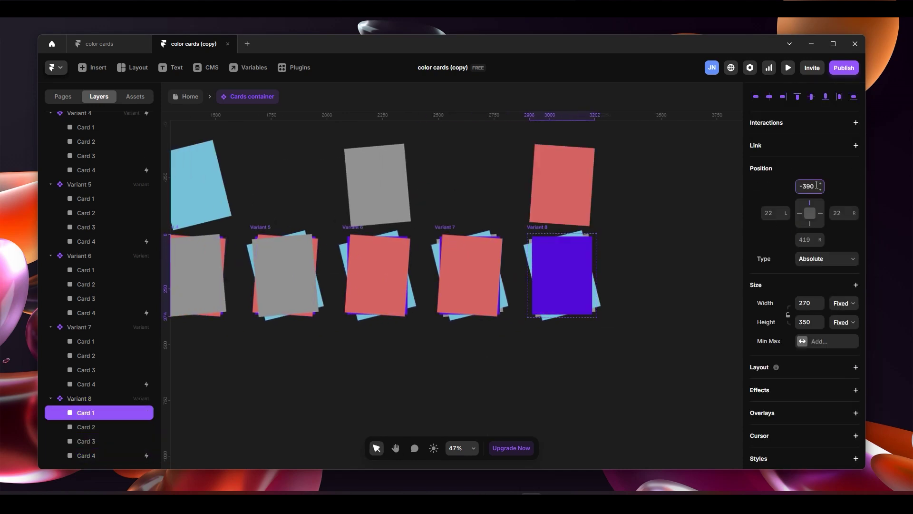
- Add Variant 9 after Variant 8 and set its red Card 1's top position to 15
{"action": "left_click", "coordinate": [541, 224]}
{"action": "left_click", "coordinate": [650, 270]}
{"action": "left_click_drag", "start_coordinate": [481, 200], "coordinate": [481, 292]}
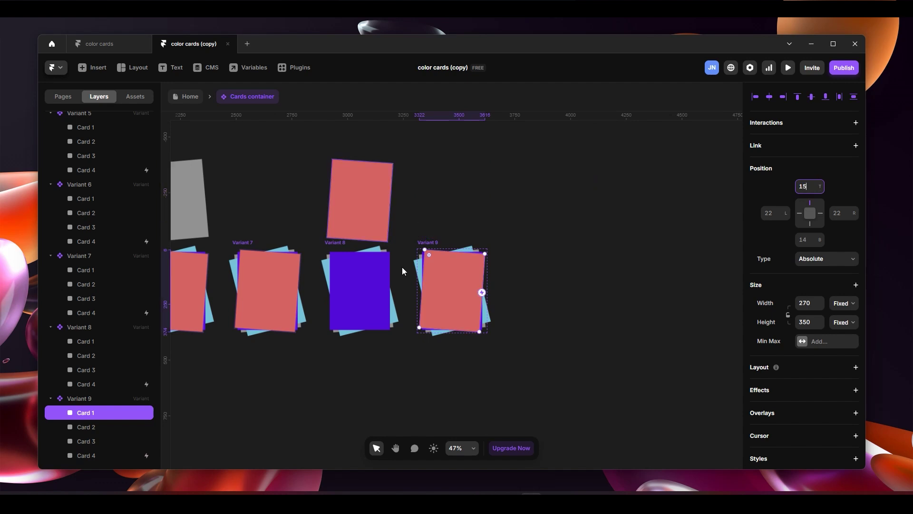
- Send Variant 9's red Card 1 behind the stack, raising the Z Index of Card 3, Card 4 and Card 2 by one each
{"action": "scroll", "coordinate": [480, 292], "scroll_direction": "down", "scroll_amount": 3}
{"action": "scroll", "coordinate": [828, 309], "scroll_direction": "down", "scroll_amount": 5}
{"action": "left_click", "coordinate": [143, 426]}
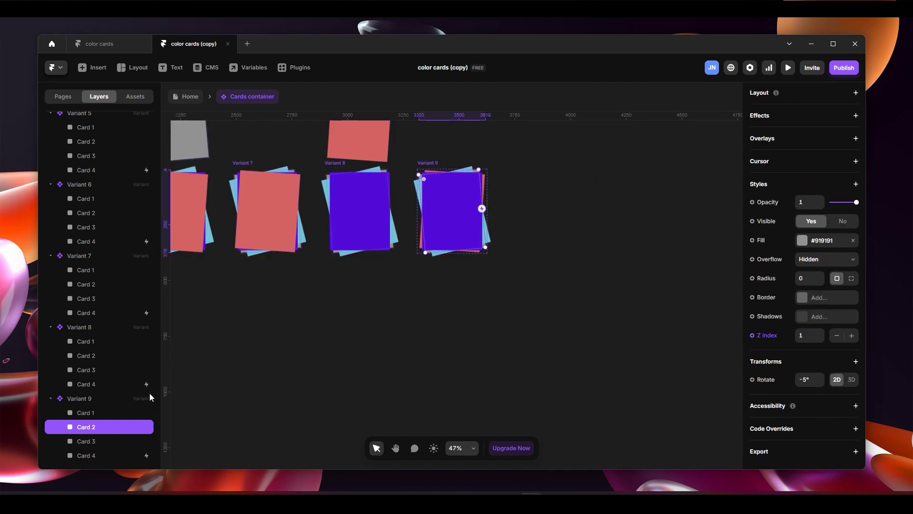
{"action": "left_click", "coordinate": [133, 441]}
{"action": "left_click", "coordinate": [851, 371]}
{"action": "left_click", "coordinate": [128, 455]}
{"action": "left_click", "coordinate": [852, 336]}
{"action": "left_click", "coordinate": [120, 427]}
{"action": "left_click", "coordinate": [851, 335]}
{"action": "left_click", "coordinate": [119, 413]}
- Connect the gray Card 2 in Variant 5 to Variant 6 with a Click interaction
{"action": "scroll", "coordinate": [572, 270], "scroll_direction": "up", "scroll_amount": 2}
{"action": "scroll", "coordinate": [574, 259], "scroll_direction": "left", "scroll_amount": 3}
{"action": "left_click", "coordinate": [575, 247]}
{"action": "left_click_drag", "start_coordinate": [373, 223], "coordinate": [547, 216]}
{"action": "key", "text": "v"}
{"action": "left_click", "coordinate": [462, 237]}
{"action": "left_click", "coordinate": [281, 237]}
{"action": "left_click", "coordinate": [400, 242]}
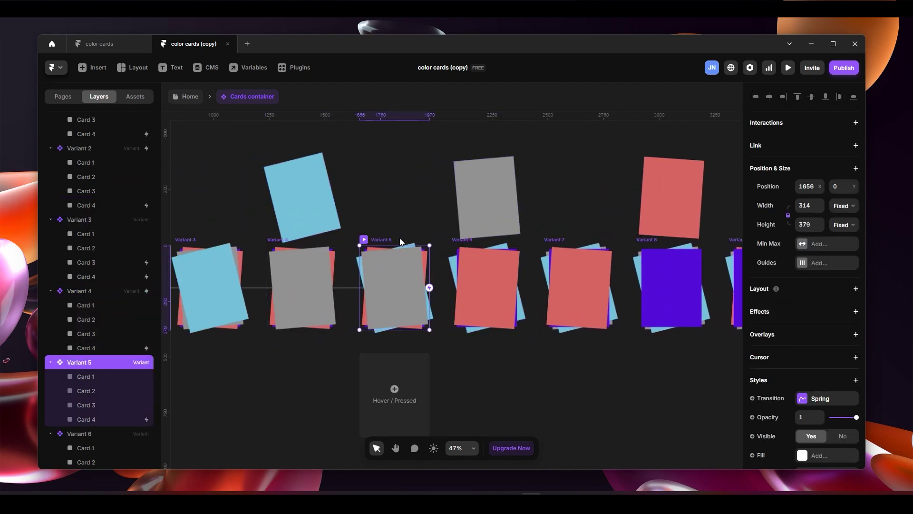
{"action": "left_click", "coordinate": [401, 241]}
- Add an Appear interaction to Variant 6 with a 1 second delay that switches to Variant 7
{"action": "left_click", "coordinate": [463, 239]}
{"action": "left_click", "coordinate": [856, 122]}
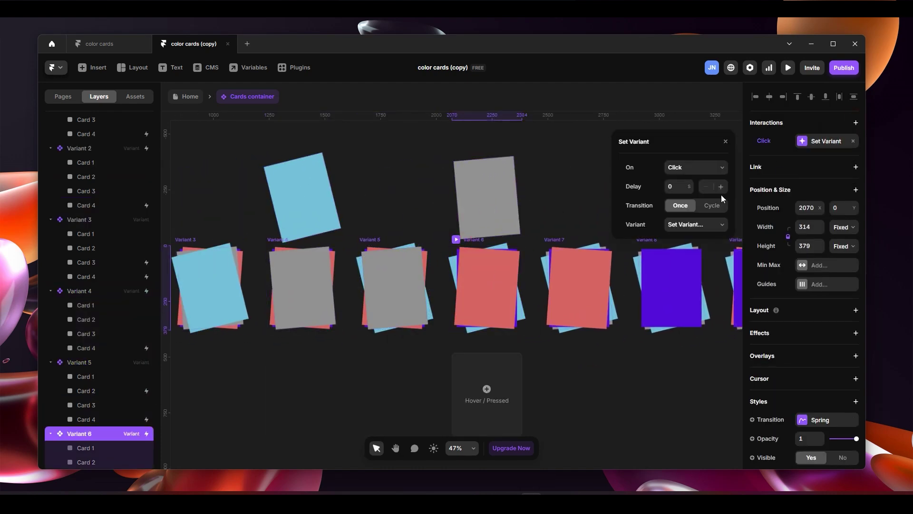
{"action": "left_click", "coordinate": [696, 167]}
{"action": "left_click", "coordinate": [692, 226]}
{"action": "left_click", "coordinate": [721, 186]}
{"action": "left_click", "coordinate": [696, 224]}
{"action": "left_click", "coordinate": [685, 327]}
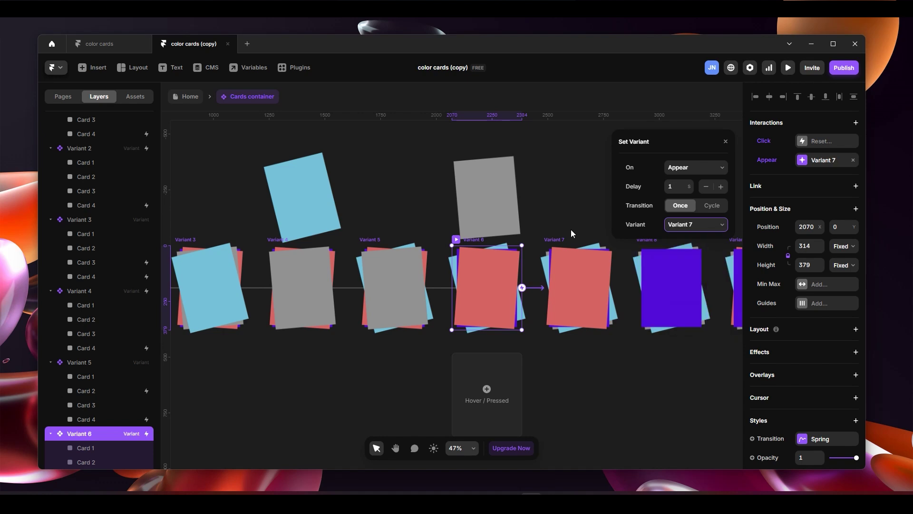
- Connect the red Card 1 in Variant 7 to Variant 8 on Click, and make Variant 8 switch to Variant 9 on Appear
{"action": "left_click", "coordinate": [580, 266]}
{"action": "left_click_drag", "start_coordinate": [614, 287], "coordinate": [682, 278]}
{"action": "left_click", "coordinate": [670, 267]}
{"action": "left_click", "coordinate": [827, 141]}
{"action": "left_click", "coordinate": [696, 167]}
{"action": "left_click", "coordinate": [686, 205]}
{"action": "left_click", "coordinate": [569, 171]}
- Examine Variant 9's card stack and its place in the full sequence of linked variants
{"action": "scroll", "coordinate": [580, 190], "scroll_direction": "right", "scroll_amount": 5}
{"action": "left_click", "coordinate": [558, 281]}
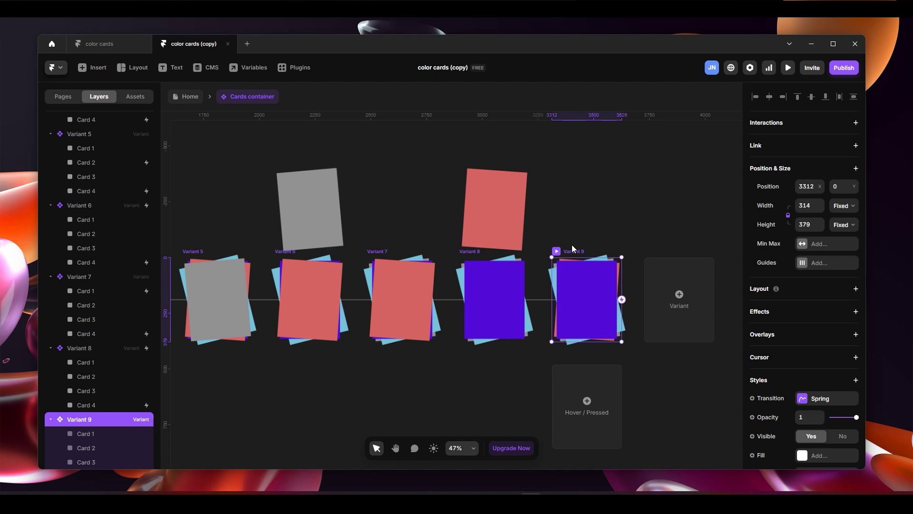
{"action": "scroll", "coordinate": [577, 241], "scroll_direction": "down", "scroll_amount": 2}
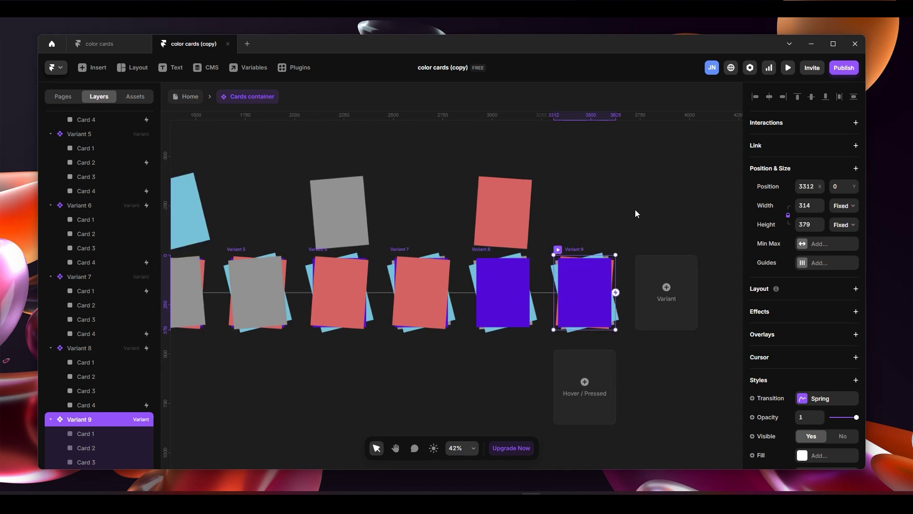
{"action": "scroll", "coordinate": [649, 215], "scroll_direction": "down", "scroll_amount": 4}
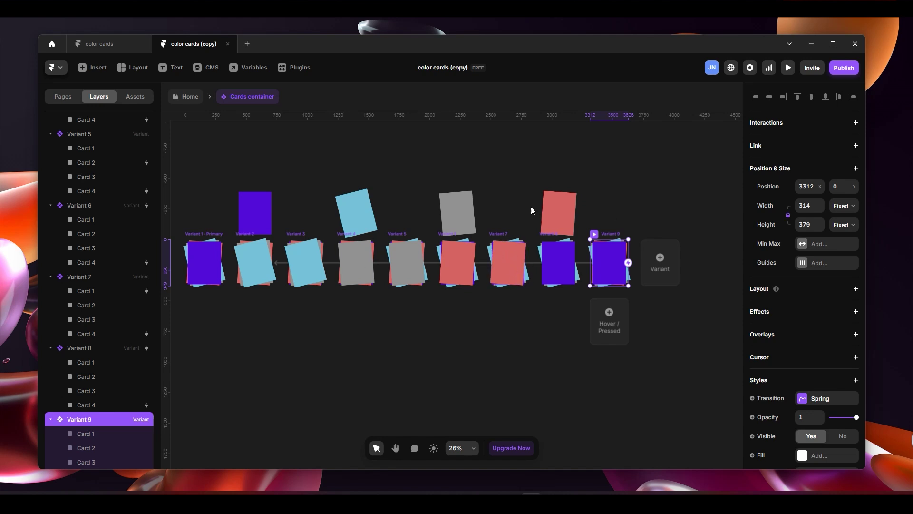
{"action": "scroll", "coordinate": [607, 272], "scroll_direction": "up", "scroll_amount": 5}
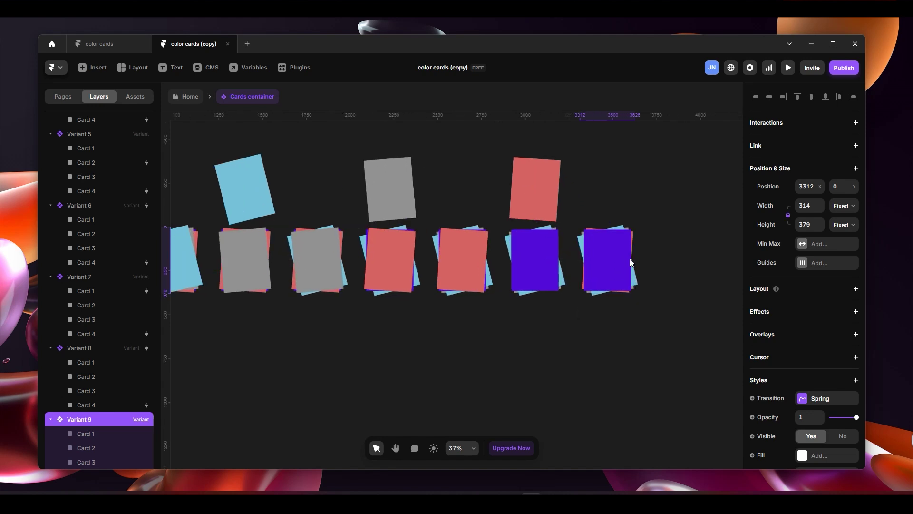
{"action": "scroll", "coordinate": [627, 256], "scroll_direction": "up", "scroll_amount": 2}
{"action": "scroll", "coordinate": [600, 267], "scroll_direction": "down", "scroll_amount": 6}
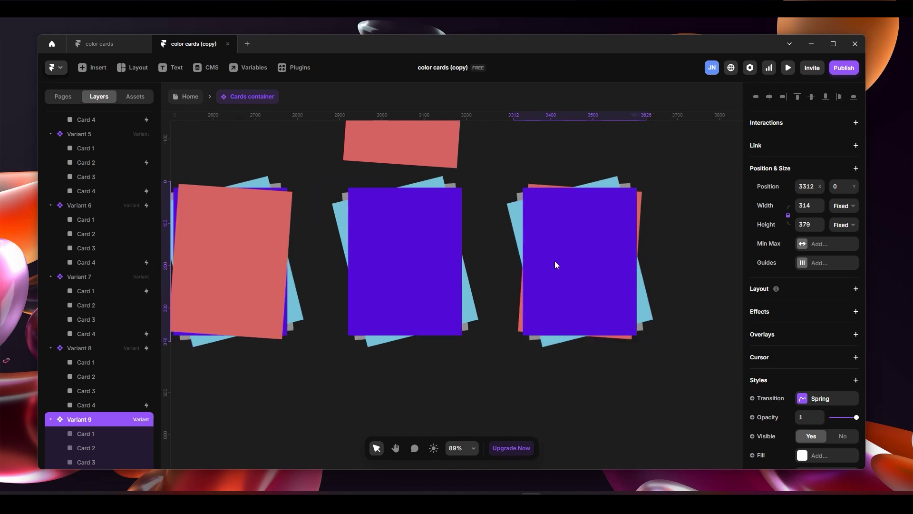
- Preview the component from Variant 1 and cycle repeatedly through the purple, blue, gray and red cards to test the loop
{"action": "scroll", "coordinate": [308, 151], "scroll_direction": "left", "scroll_amount": 10}
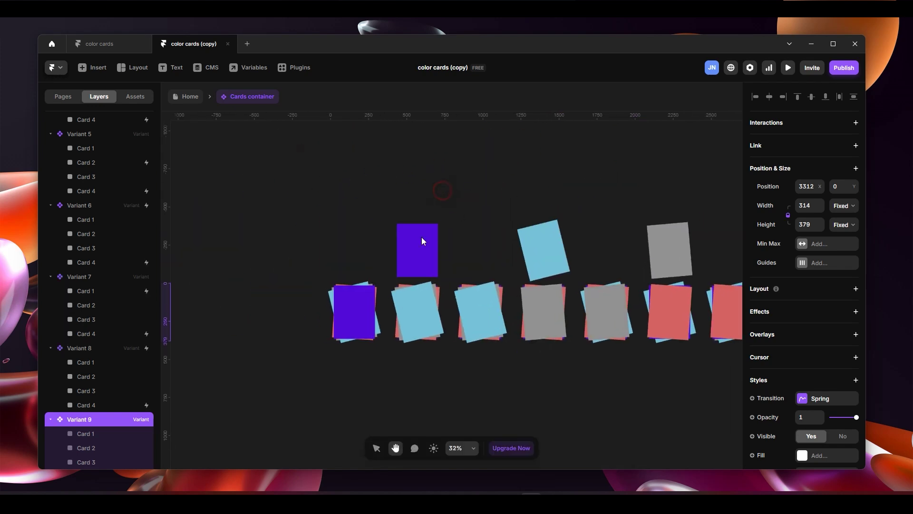
{"action": "left_click", "coordinate": [350, 278]}
{"action": "key", "text": "ctrl+p"}
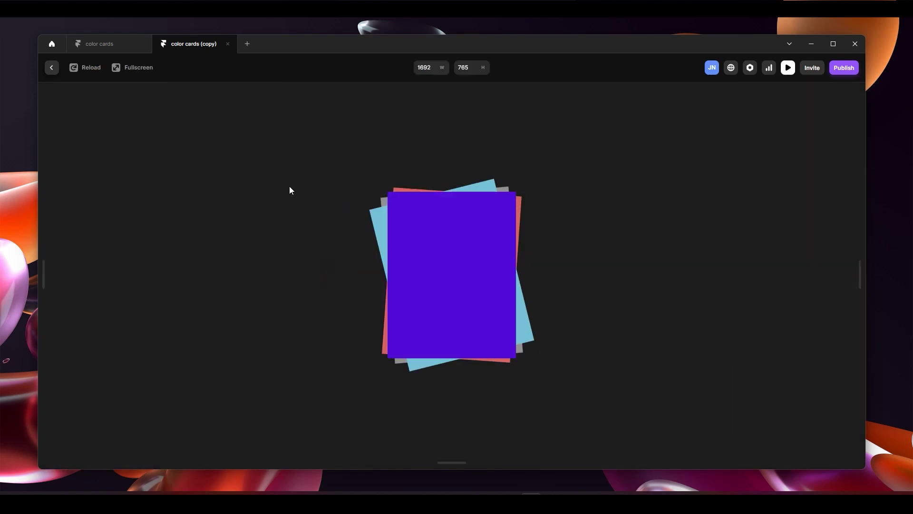
{"action": "left_click", "coordinate": [451, 269]}
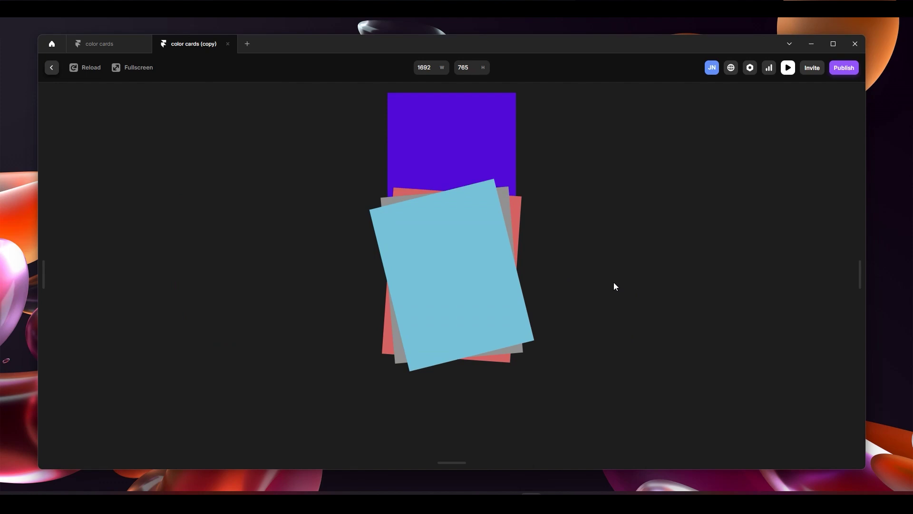
{"action": "left_click", "coordinate": [451, 285]}
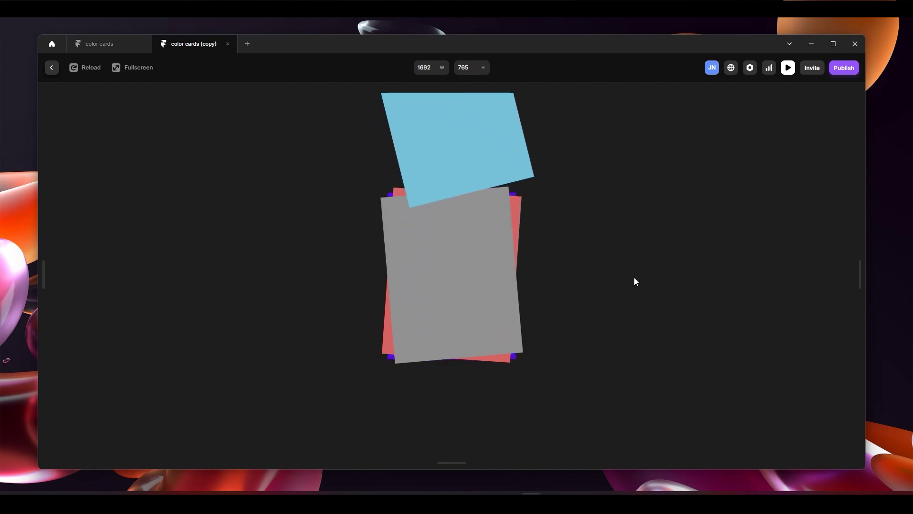
{"action": "left_click", "coordinate": [473, 277]}
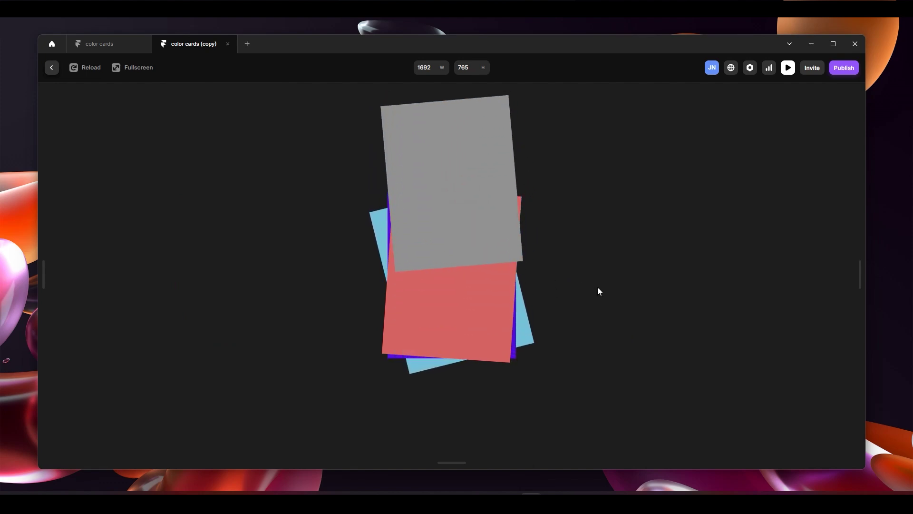
{"action": "left_click", "coordinate": [473, 262]}
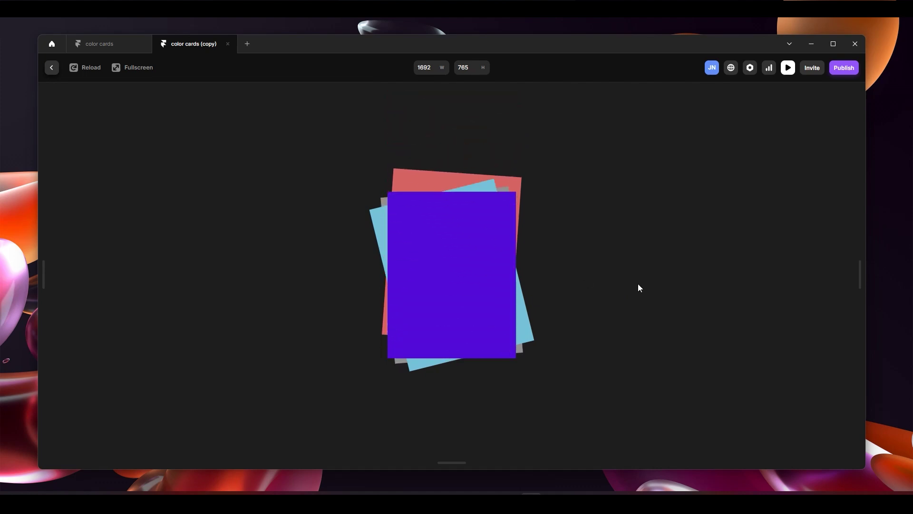
{"action": "left_click", "coordinate": [475, 288]}
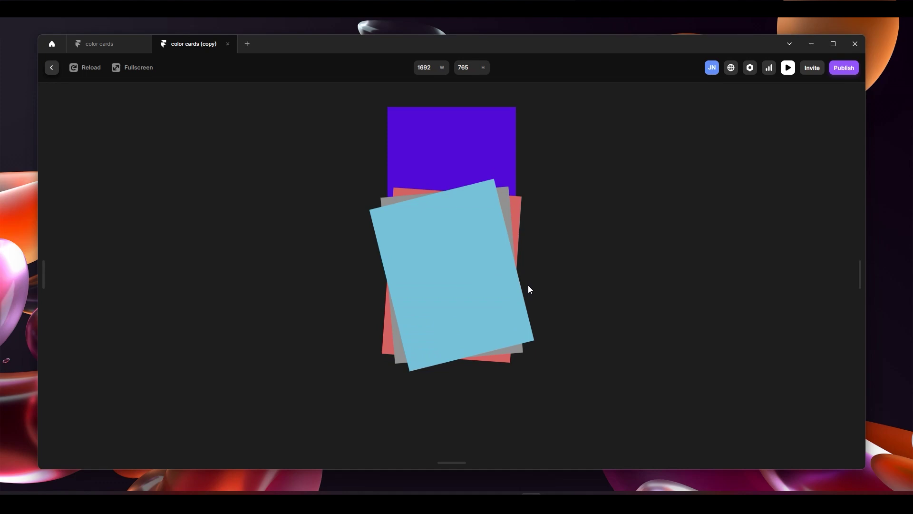
{"action": "left_click", "coordinate": [471, 285]}
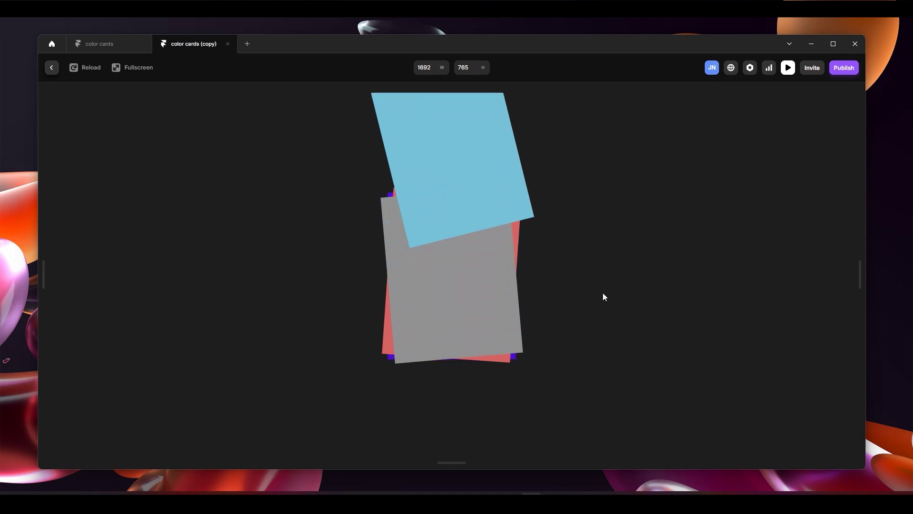
{"action": "left_click", "coordinate": [471, 291]}
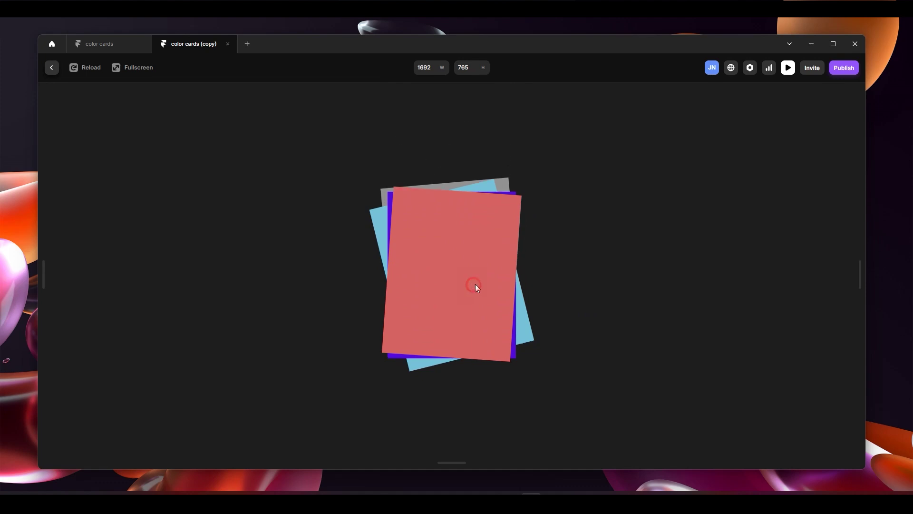
{"action": "left_click", "coordinate": [476, 285]}
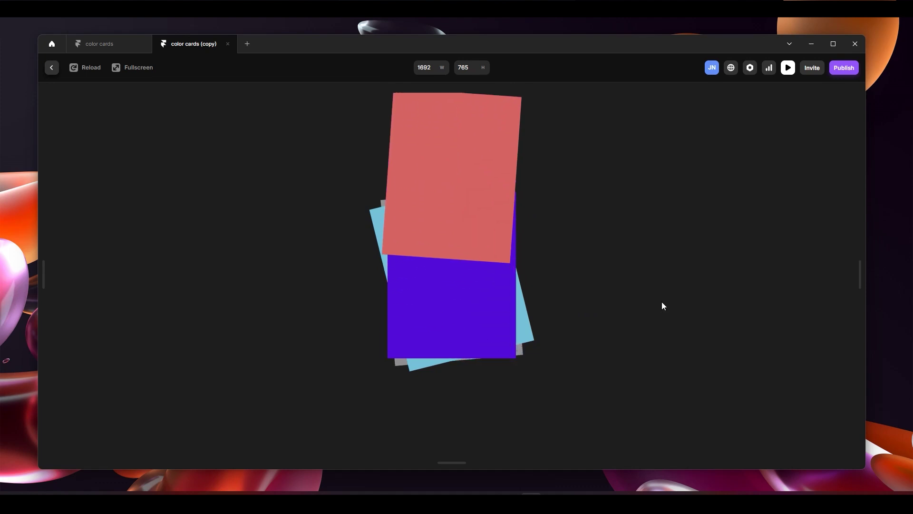
- Send the purple card behind the stack in the preview and return to the component canvas
{"action": "left_click", "coordinate": [473, 292]}
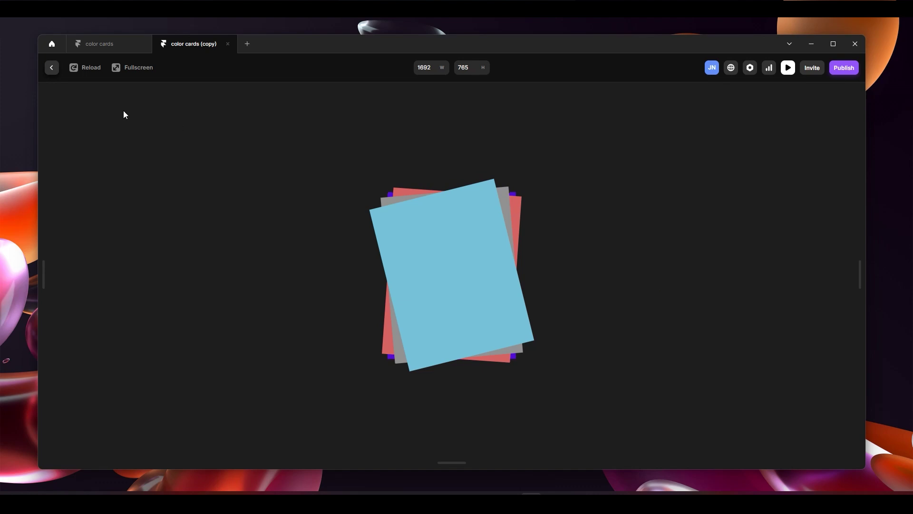
{"action": "left_click", "coordinate": [52, 69]}
- Add an Appear interaction to Variant 9 that switches once to Variant 1 with no delay
{"action": "scroll", "coordinate": [548, 238], "scroll_direction": "down", "scroll_amount": 3}
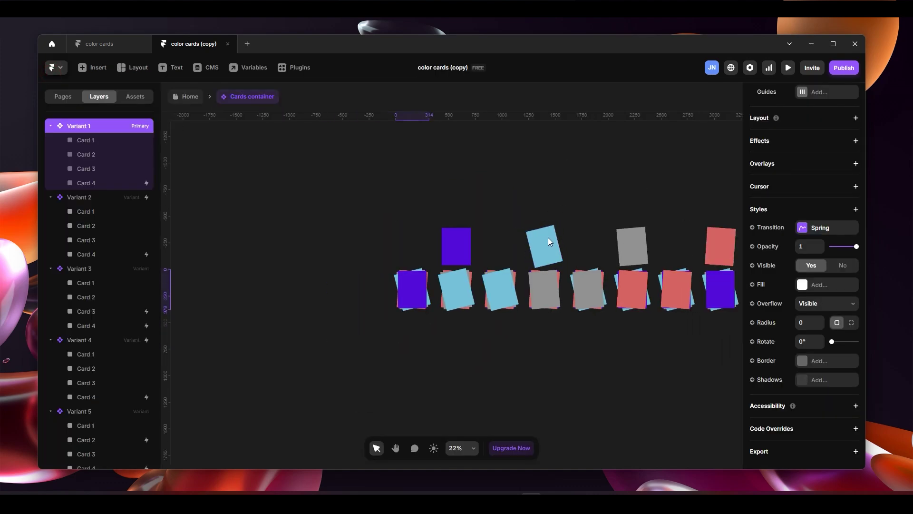
{"action": "scroll", "coordinate": [617, 167], "scroll_direction": "right", "scroll_amount": 5}
{"action": "key", "text": "v"}
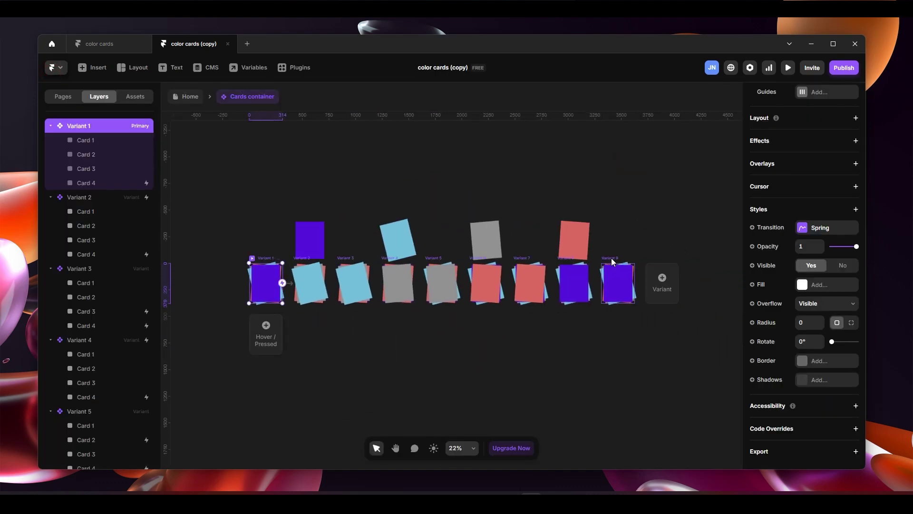
{"action": "left_click", "coordinate": [613, 259]}
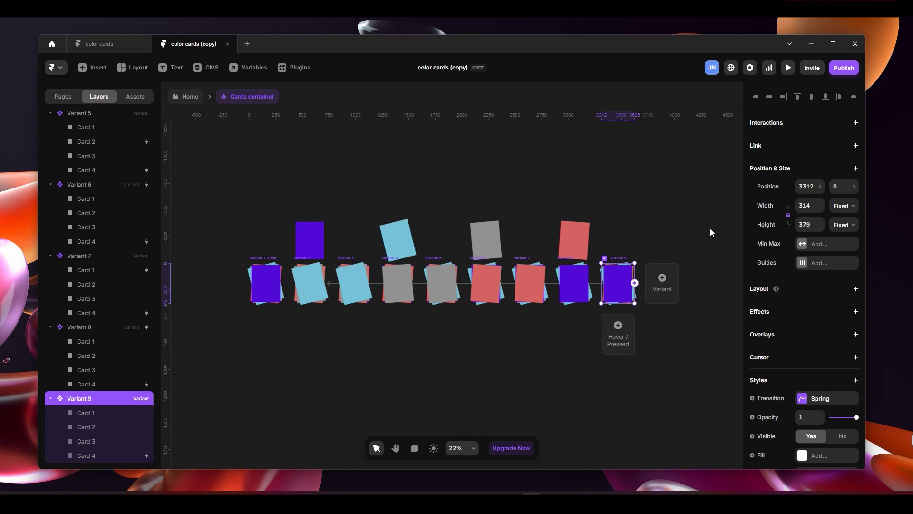
{"action": "left_click", "coordinate": [855, 123]}
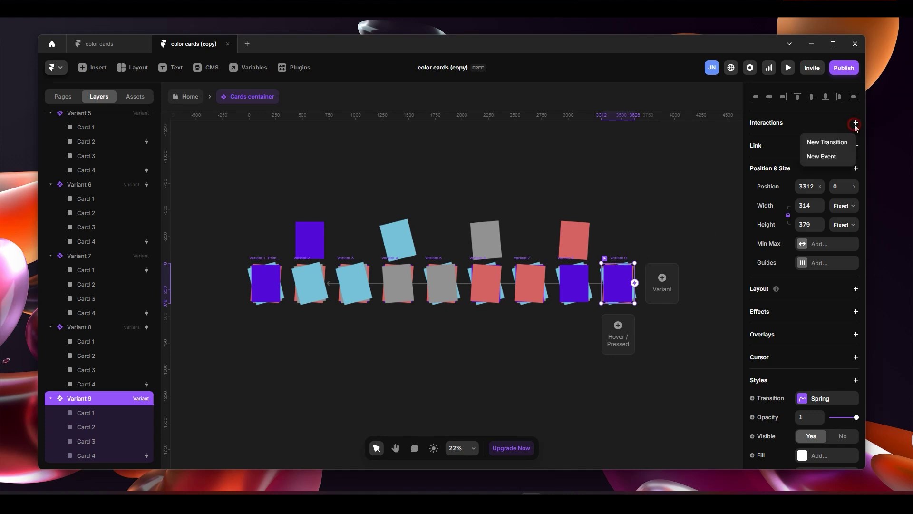
{"action": "left_click", "coordinate": [837, 144]}
{"action": "left_click", "coordinate": [690, 168]}
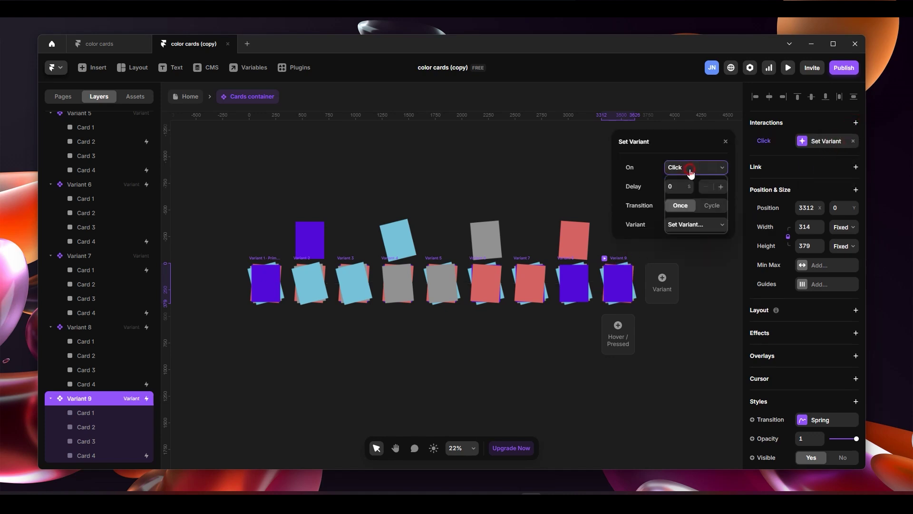
{"action": "left_click", "coordinate": [681, 205]}
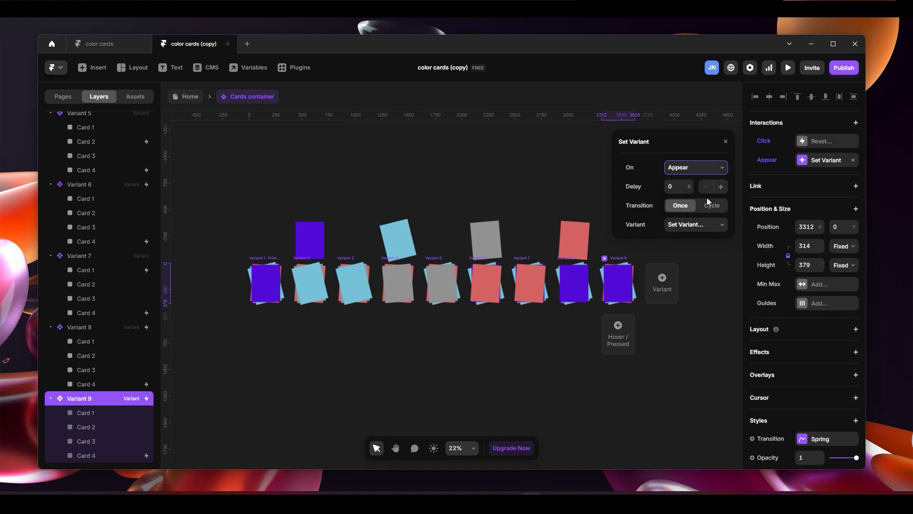
{"action": "left_click", "coordinate": [699, 225]}
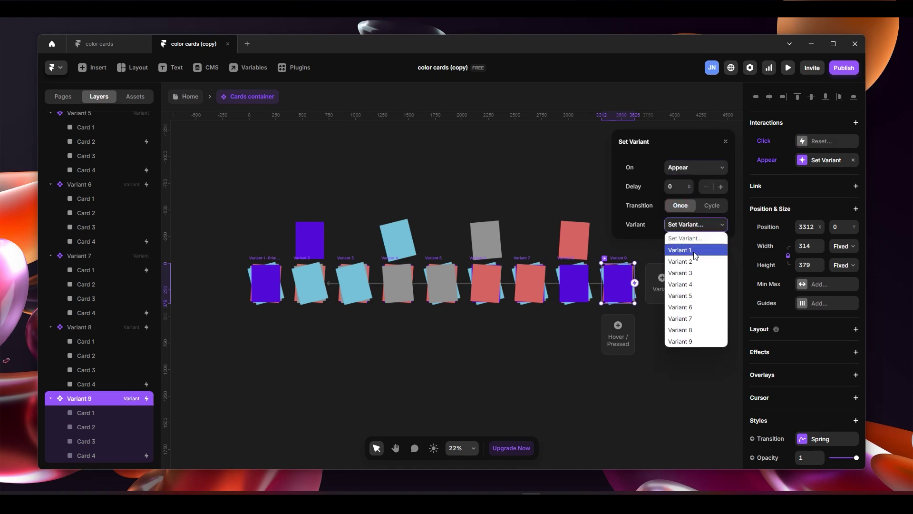
{"action": "left_click", "coordinate": [694, 253]}
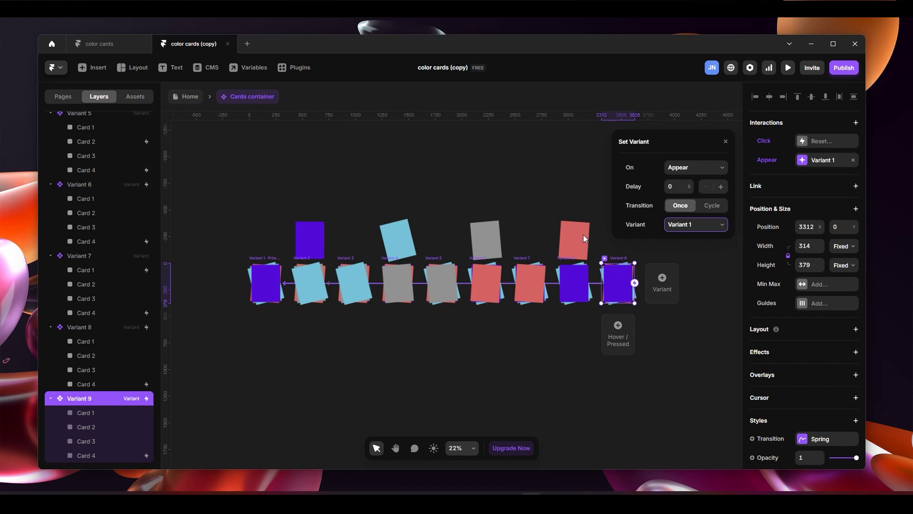
{"action": "left_click", "coordinate": [532, 156]}
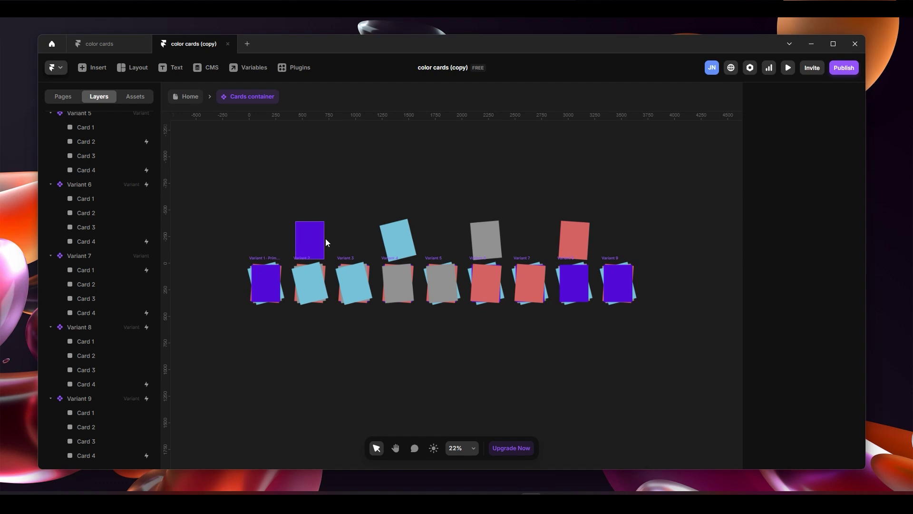
- Return to the Home page and open the Desktop page in a fullscreen preview
{"action": "left_click_drag", "start_coordinate": [412, 172], "coordinate": [448, 176]}
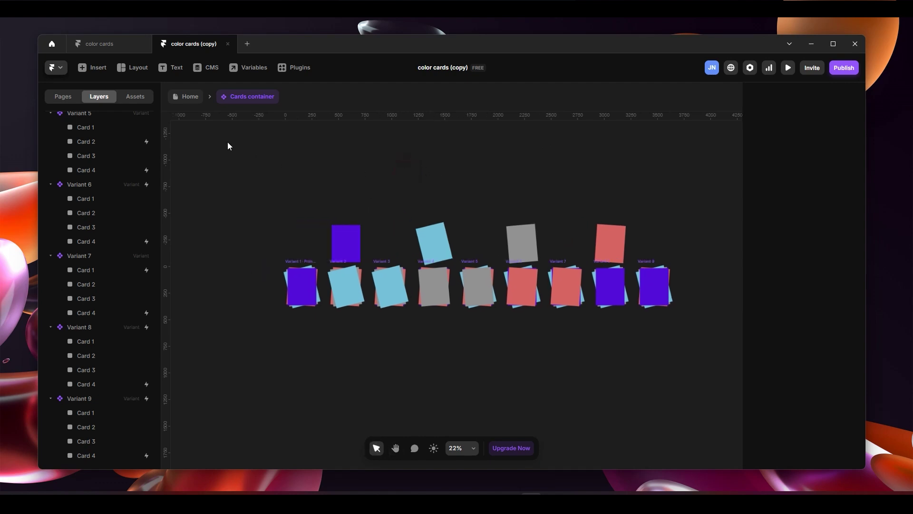
{"action": "left_click", "coordinate": [183, 96]}
{"action": "scroll", "coordinate": [485, 196], "scroll_direction": "down", "scroll_amount": 5}
{"action": "scroll", "coordinate": [521, 190], "scroll_direction": "down", "scroll_amount": 1}
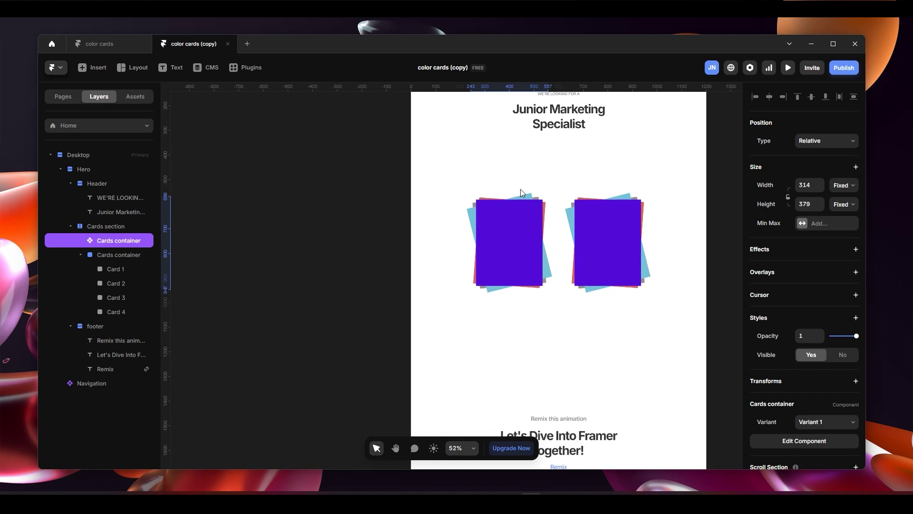
{"action": "scroll", "coordinate": [648, 185], "scroll_direction": "down", "scroll_amount": 3}
{"action": "scroll", "coordinate": [595, 215], "scroll_direction": "up", "scroll_amount": 3}
{"action": "key", "text": "v"}
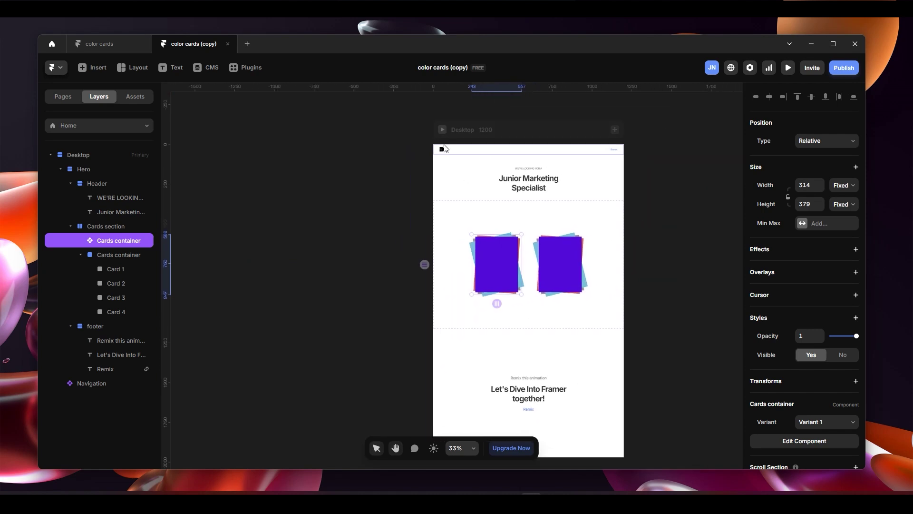
{"action": "left_click", "coordinate": [443, 132]}
{"action": "left_click", "coordinate": [132, 67]}
- Test the first card stack on the previewed page by cycling through the purple, blue, gray and red cards and back to purple
{"action": "scroll", "coordinate": [679, 259], "scroll_direction": "down", "scroll_amount": 2}
{"action": "scroll", "coordinate": [691, 261], "scroll_direction": "up", "scroll_amount": 2}
{"action": "scroll", "coordinate": [691, 261], "scroll_direction": "down", "scroll_amount": 5}
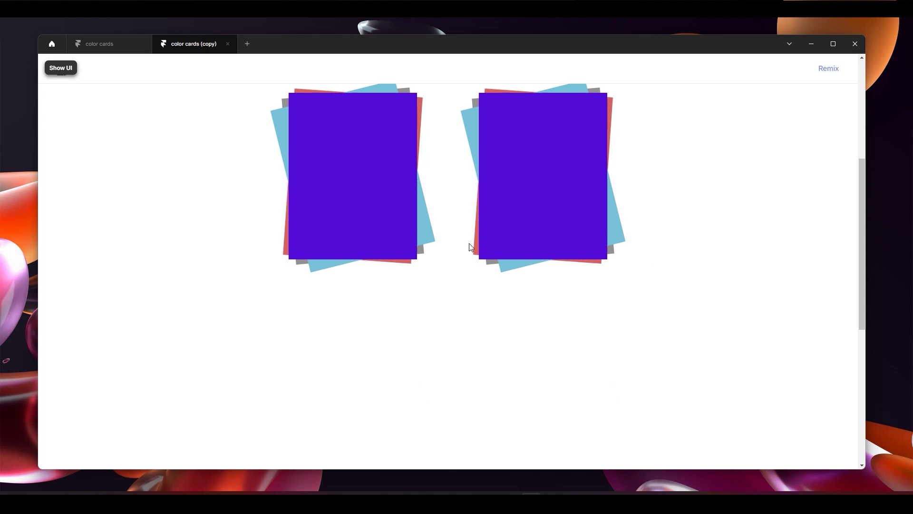
{"action": "scroll", "coordinate": [463, 247], "scroll_direction": "up", "scroll_amount": 2}
{"action": "left_click", "coordinate": [373, 255]}
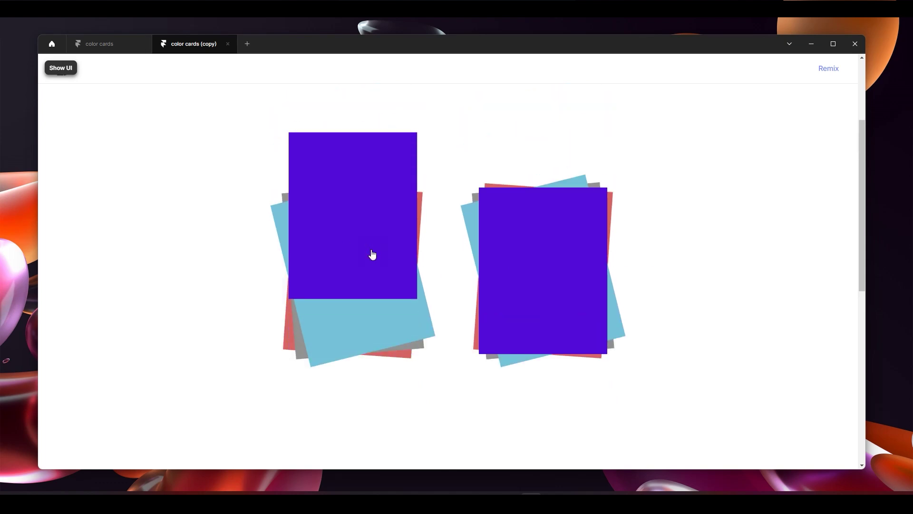
{"action": "scroll", "coordinate": [428, 245], "scroll_direction": "up", "scroll_amount": 1}
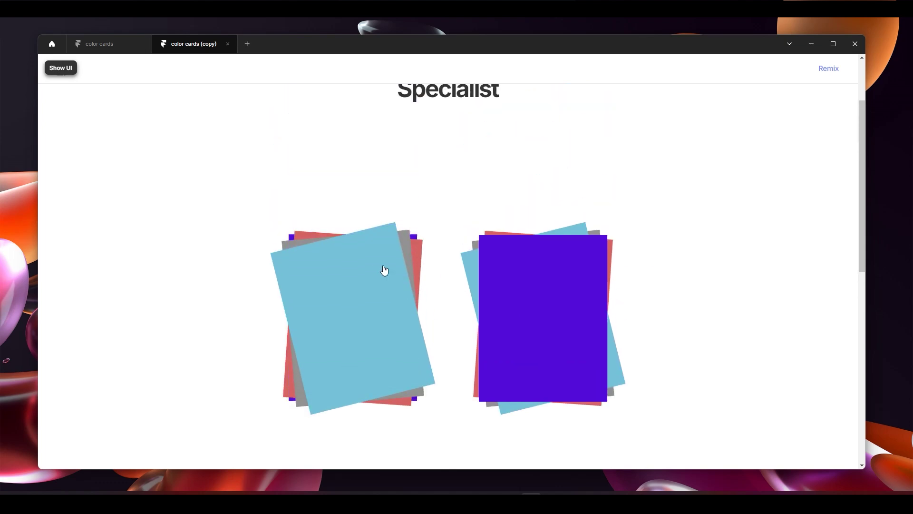
{"action": "left_click", "coordinate": [353, 301]}
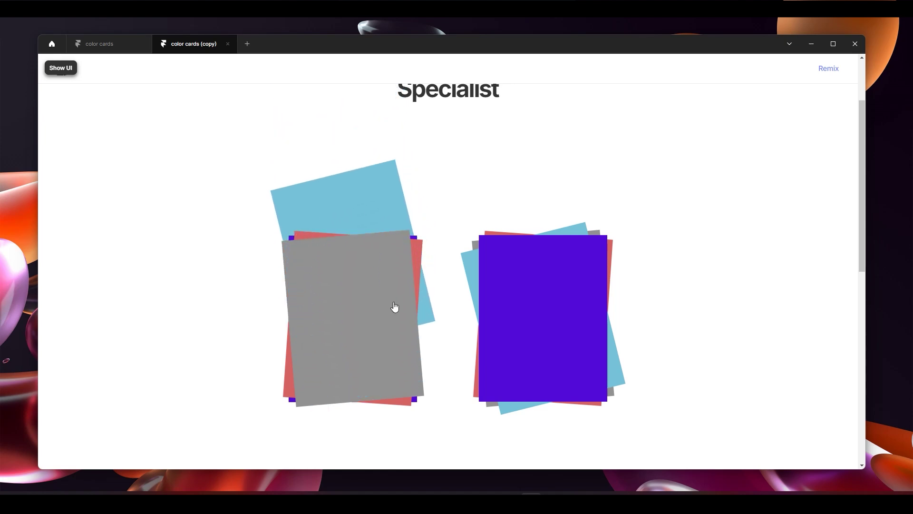
{"action": "left_click", "coordinate": [395, 307]}
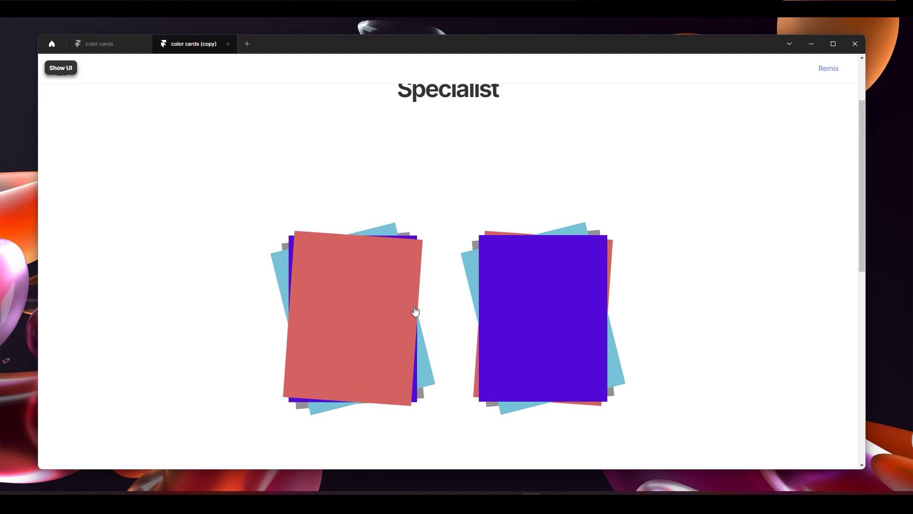
{"action": "left_click", "coordinate": [378, 324]}
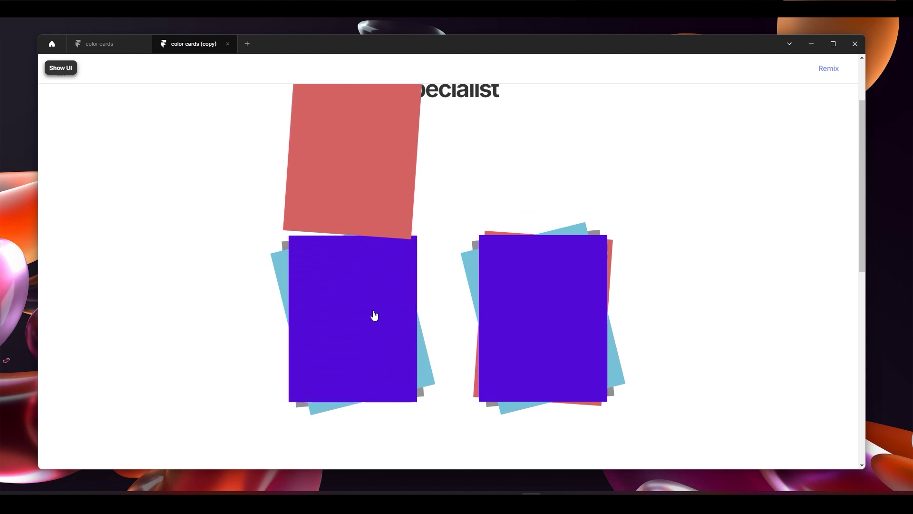
{"action": "left_click", "coordinate": [390, 338]}
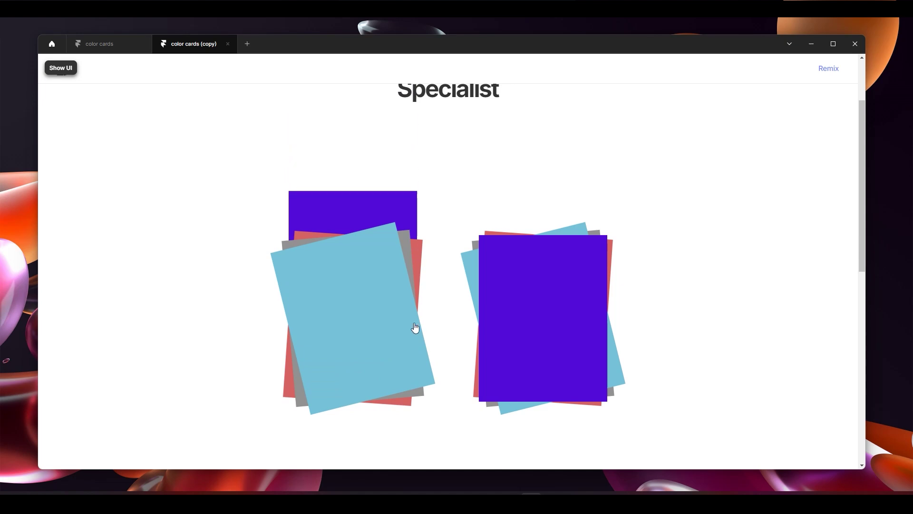
- Examine the previewed page from its heading to the footer, and send the first stack's blue card to the back once more
{"action": "scroll", "coordinate": [479, 269], "scroll_direction": "down", "scroll_amount": 10}
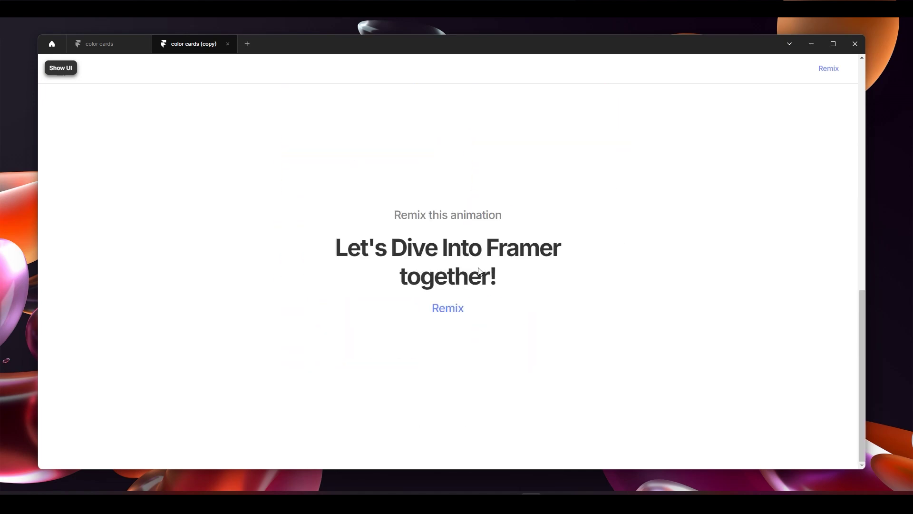
{"action": "scroll", "coordinate": [480, 270], "scroll_direction": "up", "scroll_amount": 5}
{"action": "left_click", "coordinate": [340, 298]}
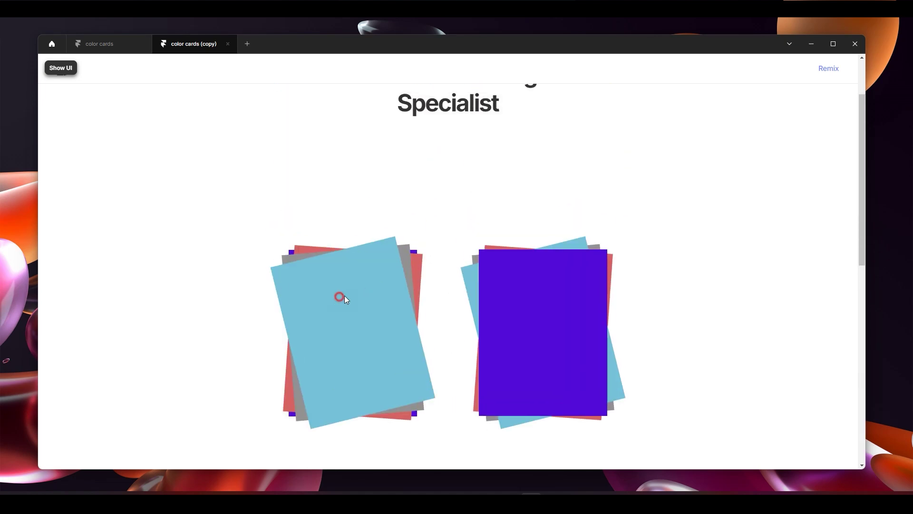
{"action": "scroll", "coordinate": [437, 283], "scroll_direction": "up", "scroll_amount": 2}
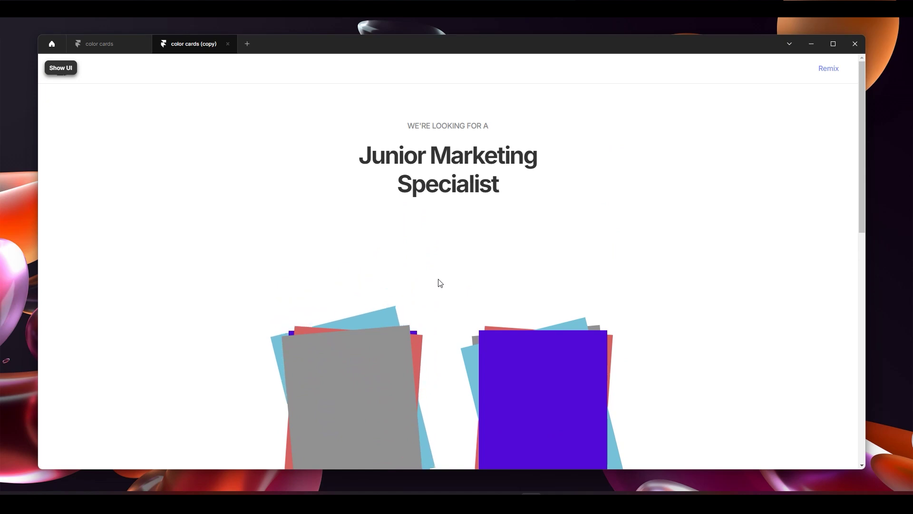
{"action": "scroll", "coordinate": [571, 212], "scroll_direction": "down", "scroll_amount": 5}
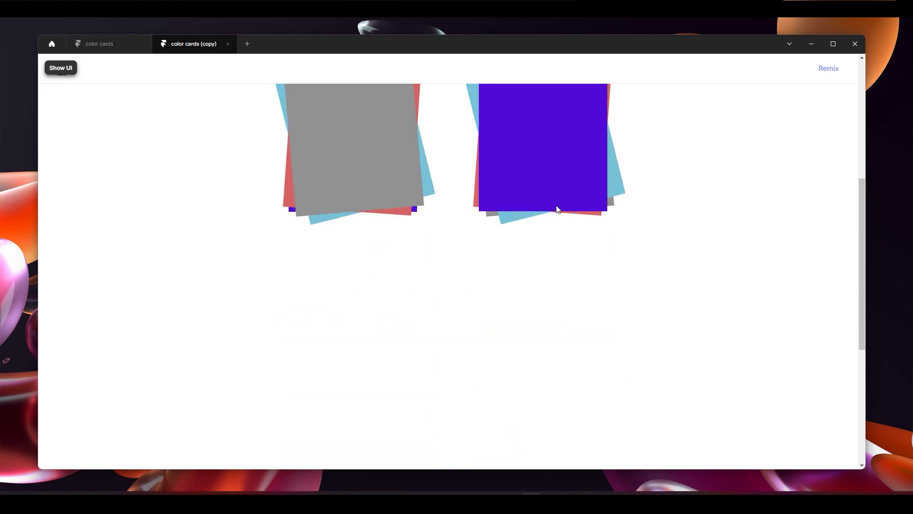
{"action": "scroll", "coordinate": [629, 268], "scroll_direction": "up", "scroll_amount": 5}
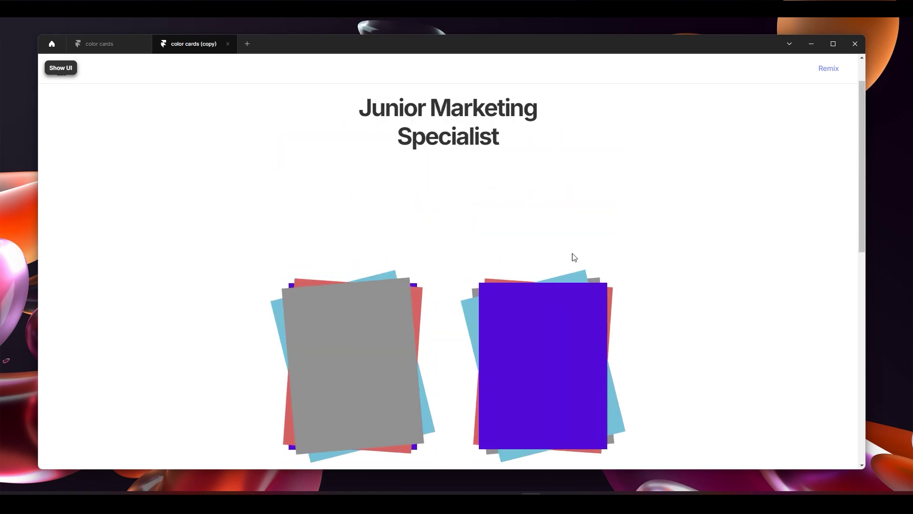
{"action": "scroll", "coordinate": [629, 256], "scroll_direction": "down", "scroll_amount": 2}
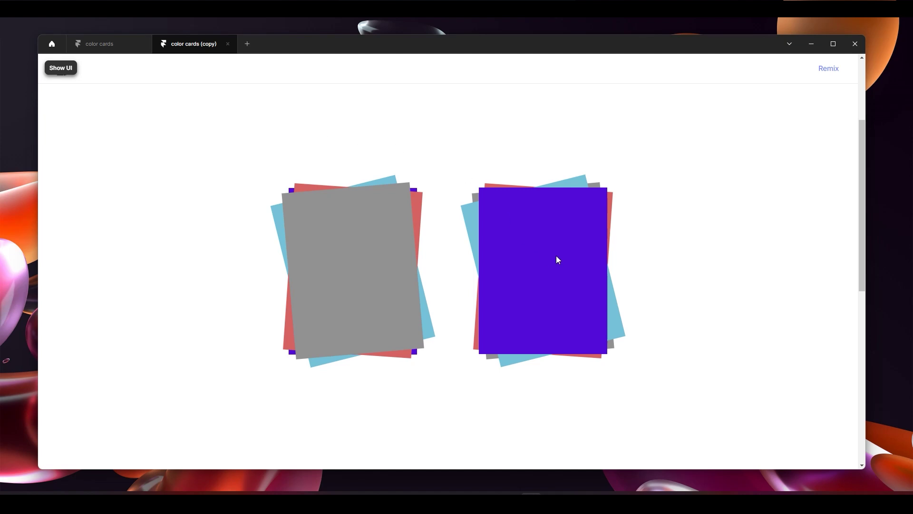
{"action": "scroll", "coordinate": [557, 258], "scroll_direction": "up", "scroll_amount": 3}
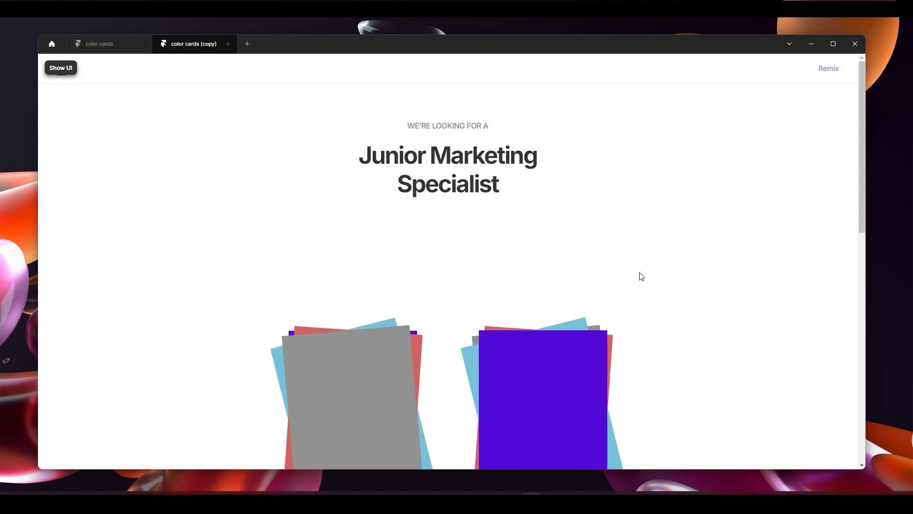
{"action": "scroll", "coordinate": [637, 286], "scroll_direction": "down", "scroll_amount": 10}
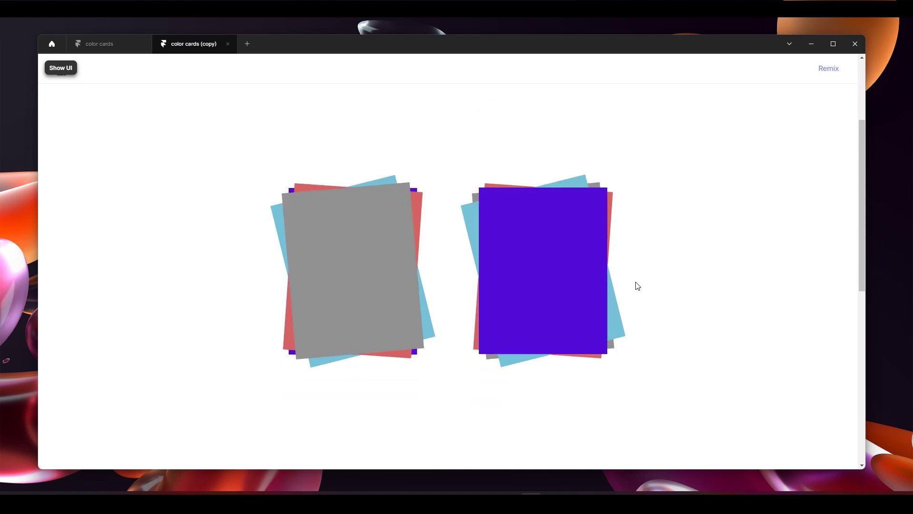